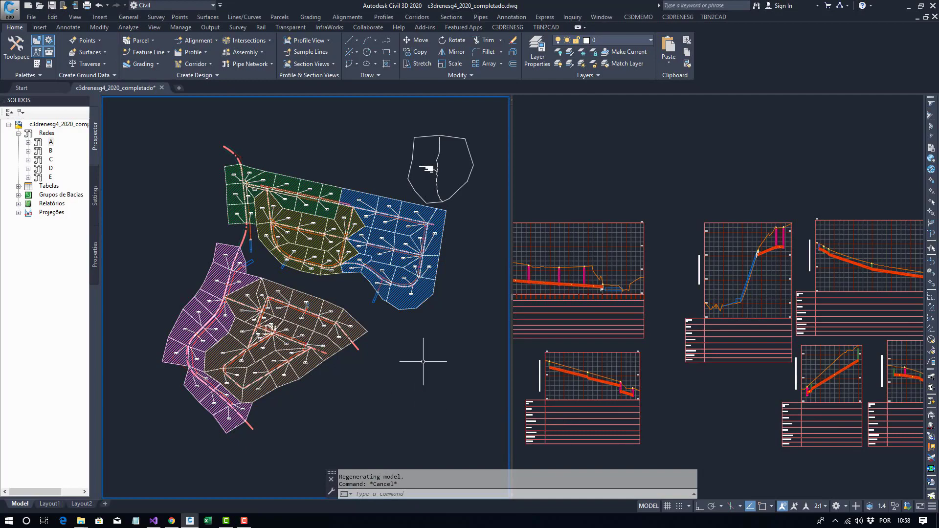
Examine the coloured catchments in plan view and inspect the northwest green catchment with its label and structures.
{"action": "scroll", "coordinate": [257, 165], "scroll_direction": "up", "scroll_amount": 4}
{"action": "scroll", "coordinate": [293, 176], "scroll_direction": "down", "scroll_amount": 7}
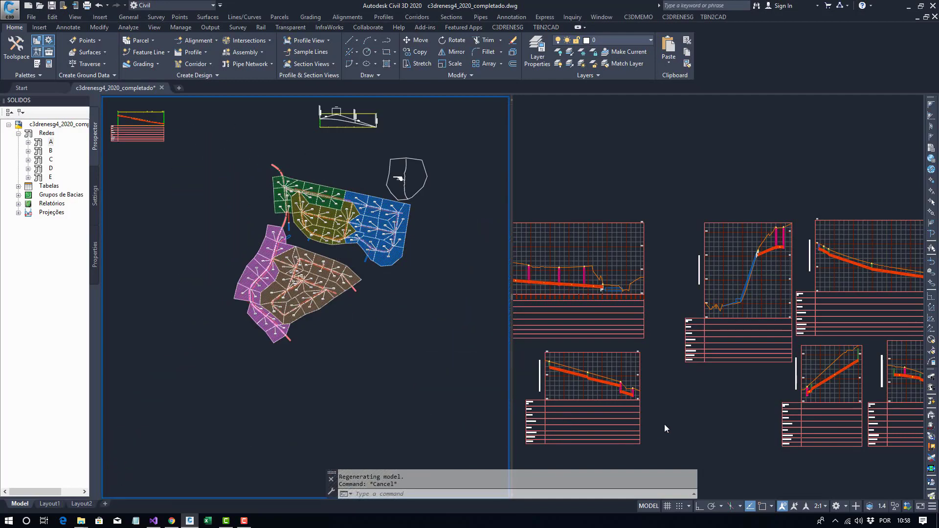
{"action": "middle_click_drag", "start_coordinate": [373, 344], "coordinate": [370, 380]}
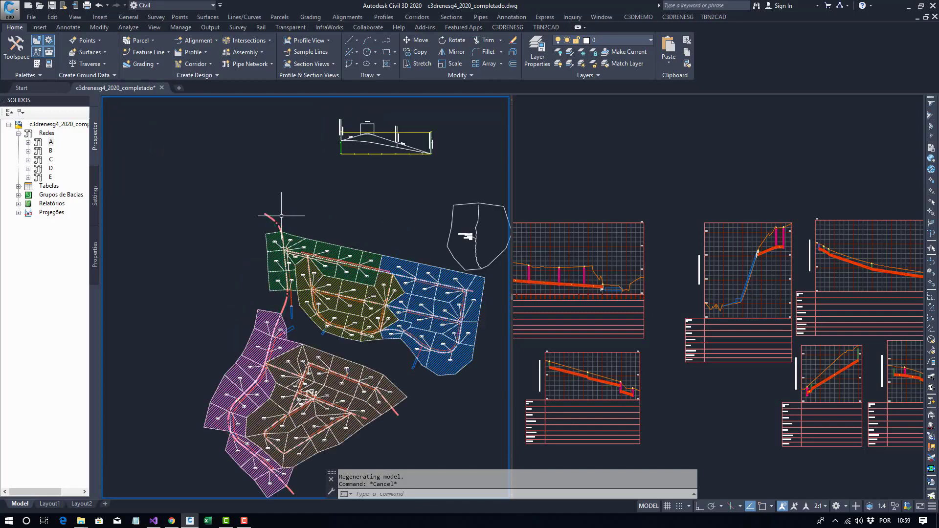
{"action": "scroll", "coordinate": [268, 218], "scroll_direction": "up", "scroll_amount": 5}
{"action": "left_click", "coordinate": [253, 281]}
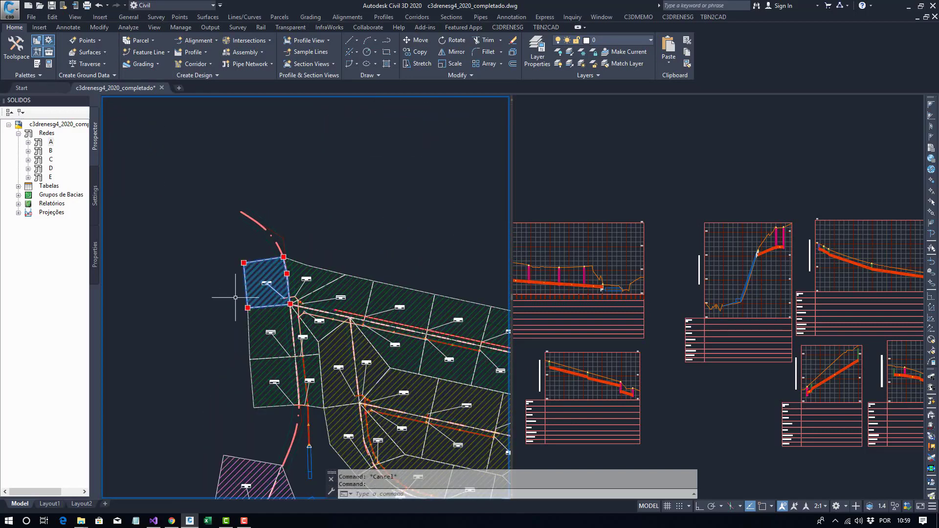
{"action": "scroll", "coordinate": [244, 289], "scroll_direction": "up", "scroll_amount": 6}
{"action": "scroll", "coordinate": [252, 251], "scroll_direction": "down", "scroll_amount": 2}
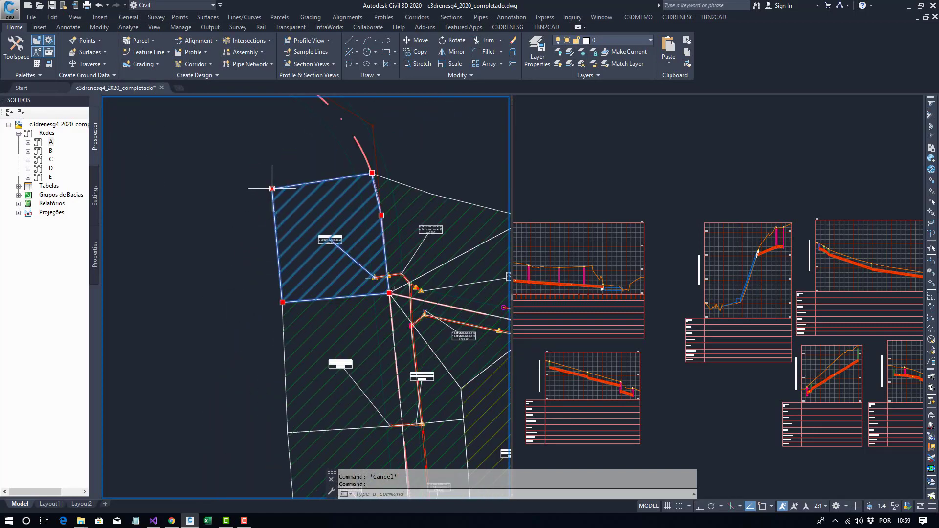
{"action": "scroll", "coordinate": [334, 240], "scroll_direction": "up", "scroll_amount": 7}
{"action": "scroll", "coordinate": [270, 250], "scroll_direction": "down", "scroll_amount": 4}
{"action": "scroll", "coordinate": [269, 252], "scroll_direction": "down", "scroll_amount": 3}
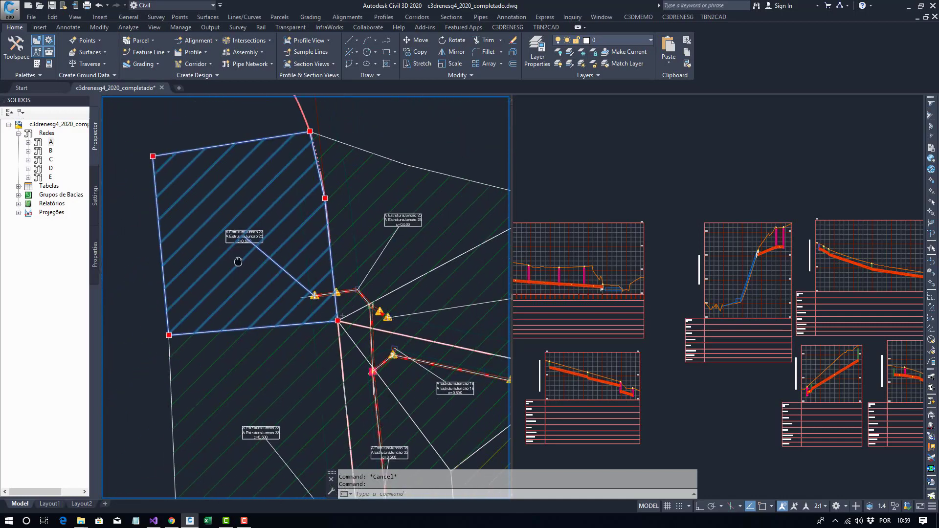
{"action": "key", "text": "Escape"}
Open the sizing calculation (Calcular) for network A.
{"action": "left_click", "coordinate": [50, 141]}
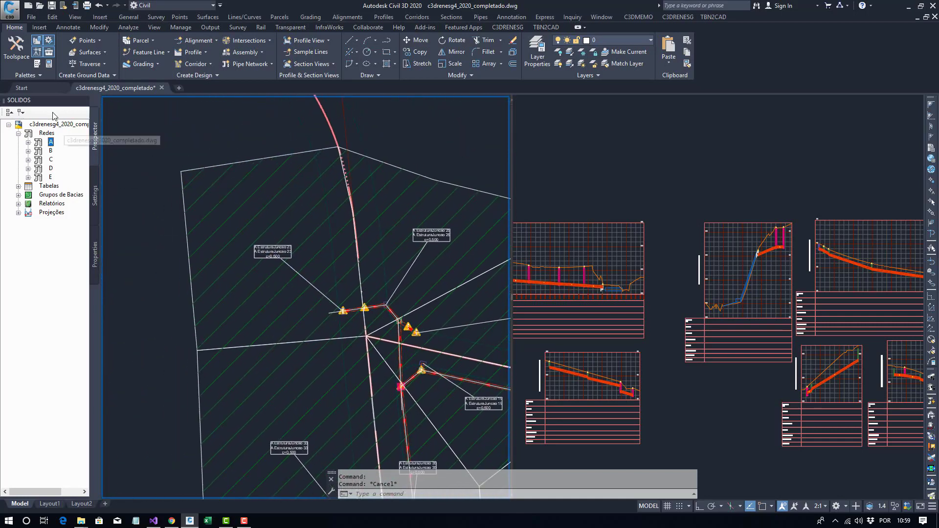
{"action": "left_click", "coordinate": [16, 46]}
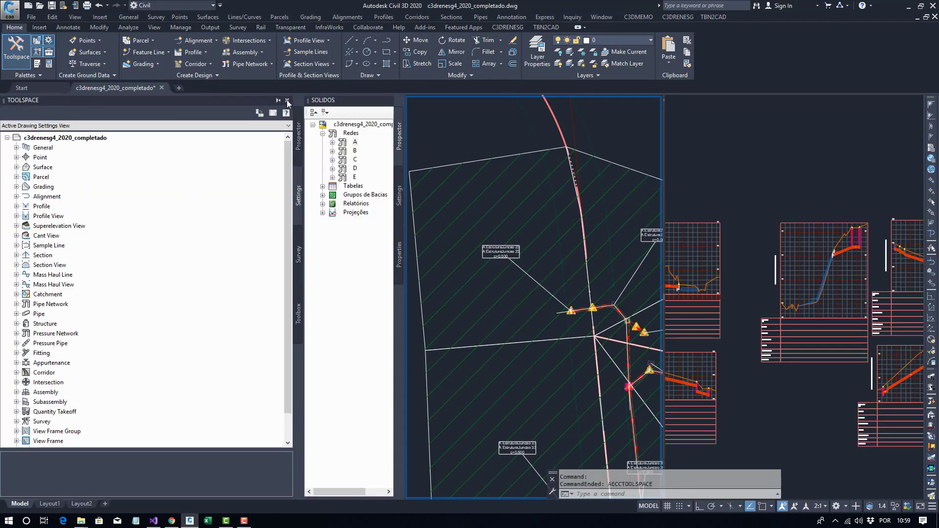
{"action": "left_click", "coordinate": [287, 100]}
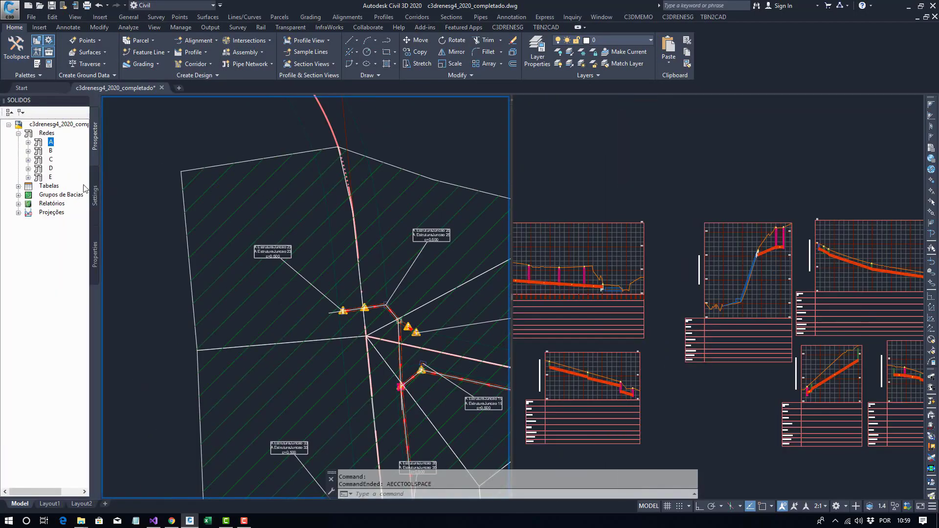
{"action": "right_click", "coordinate": [55, 146]}
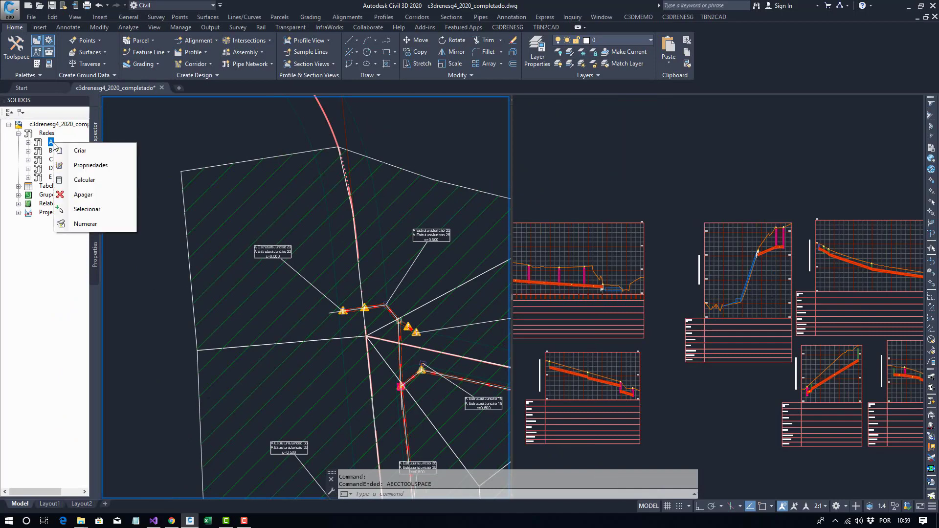
{"action": "left_click", "coordinate": [105, 181]}
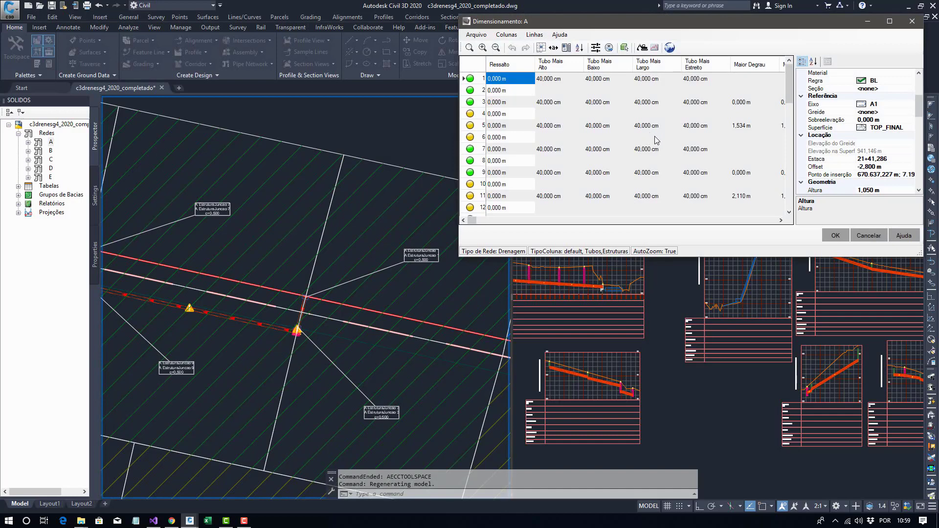
Check the rule status of the first structures in the sizing table and review the properties of the pipe in row 2.
{"action": "left_click", "coordinate": [546, 91]}
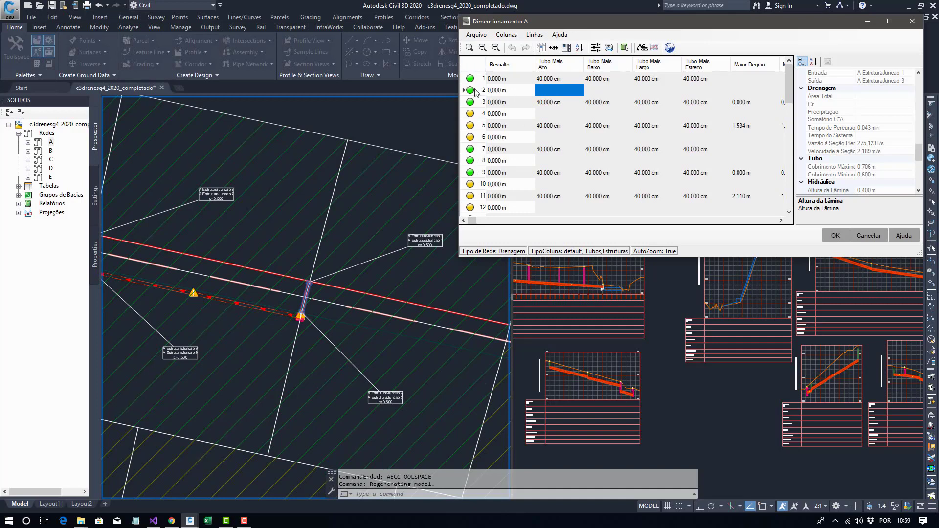
{"action": "mouse_move", "coordinate": [479, 81]}
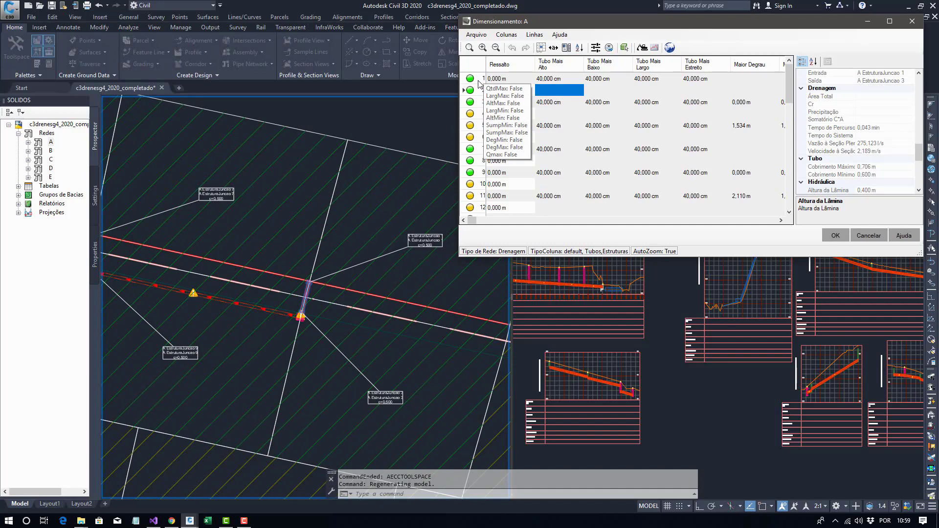
{"action": "mouse_move", "coordinate": [478, 119]}
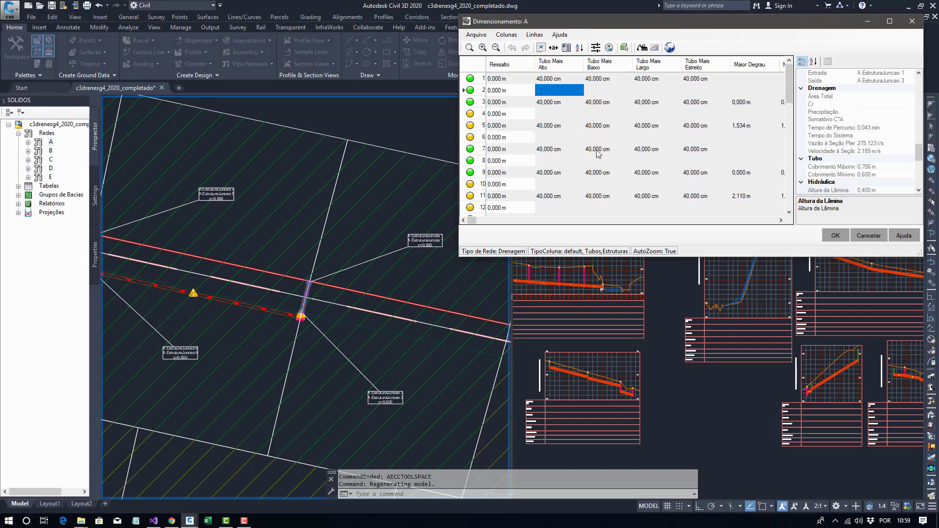
{"action": "scroll", "coordinate": [911, 154], "scroll_direction": "up", "scroll_amount": 8}
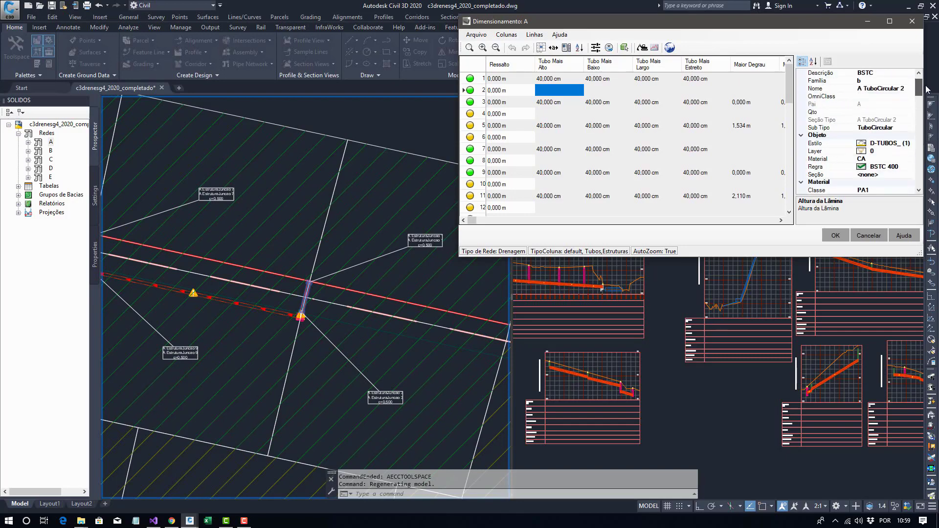
{"action": "mouse_move", "coordinate": [474, 219]}
{"action": "left_mouse_down"}
{"action": "mouse_move", "coordinate": [752, 221]}
{"action": "mouse_move", "coordinate": [472, 220]}
{"action": "left_mouse_up"}
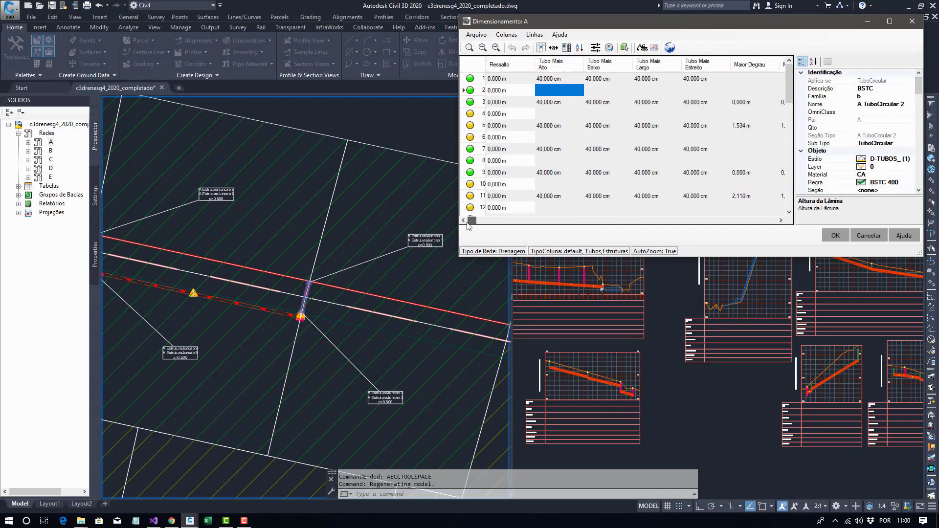
Open the BSTC 400 rule assigned to the row 2 pipe in the rule editor.
{"action": "left_click", "coordinate": [800, 74]}
{"action": "left_click", "coordinate": [831, 112]}
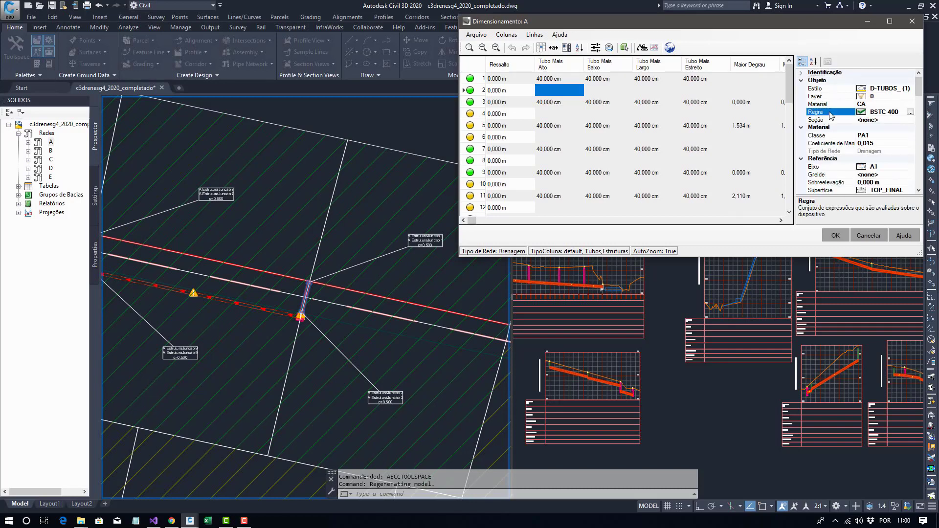
{"action": "left_click", "coordinate": [917, 112]}
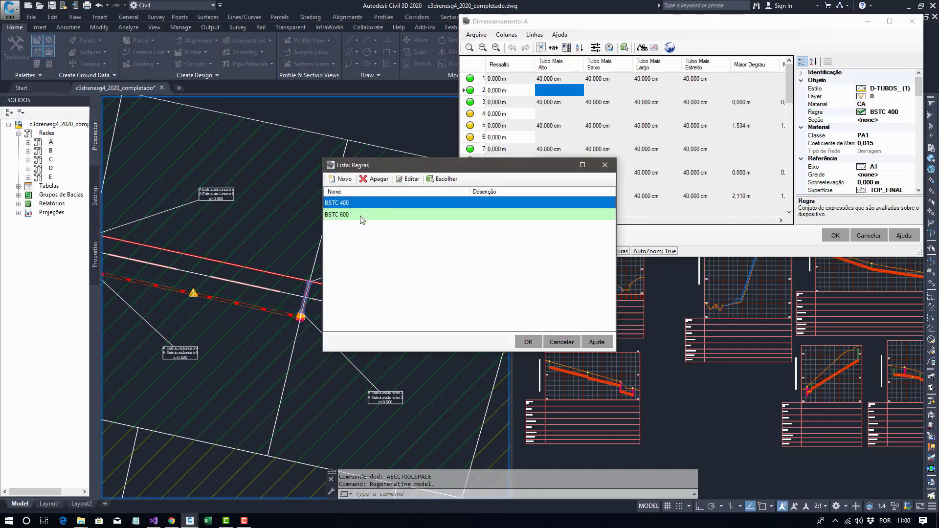
{"action": "left_click", "coordinate": [408, 179]}
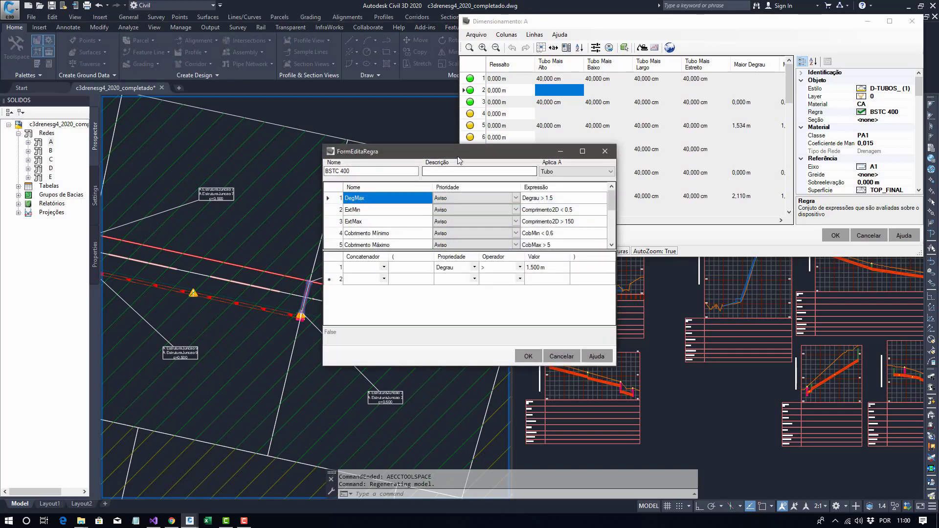
{"action": "left_click_drag", "start_coordinate": [461, 151], "coordinate": [636, 104]}
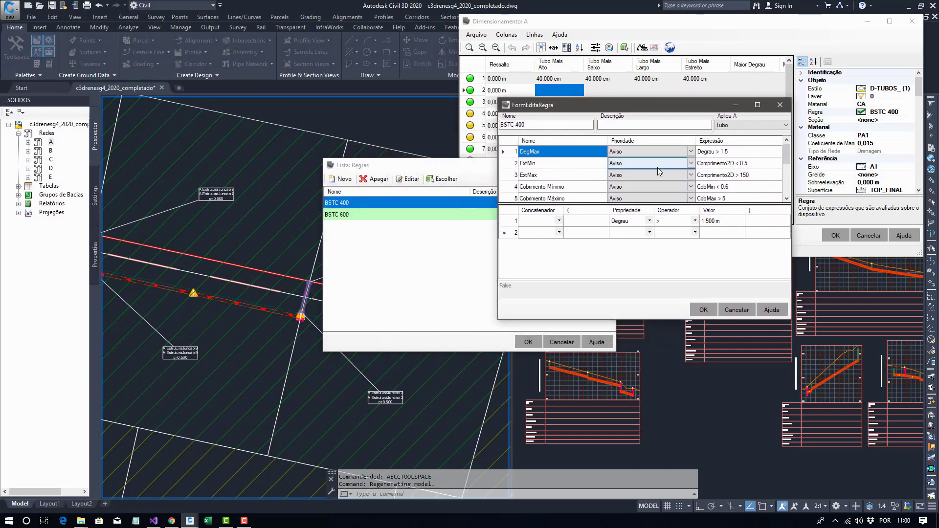
Review the step, length, cover and slope conditions of the BSTC 400 rule, from DegMax through DeclMax.
{"action": "left_click", "coordinate": [739, 152]}
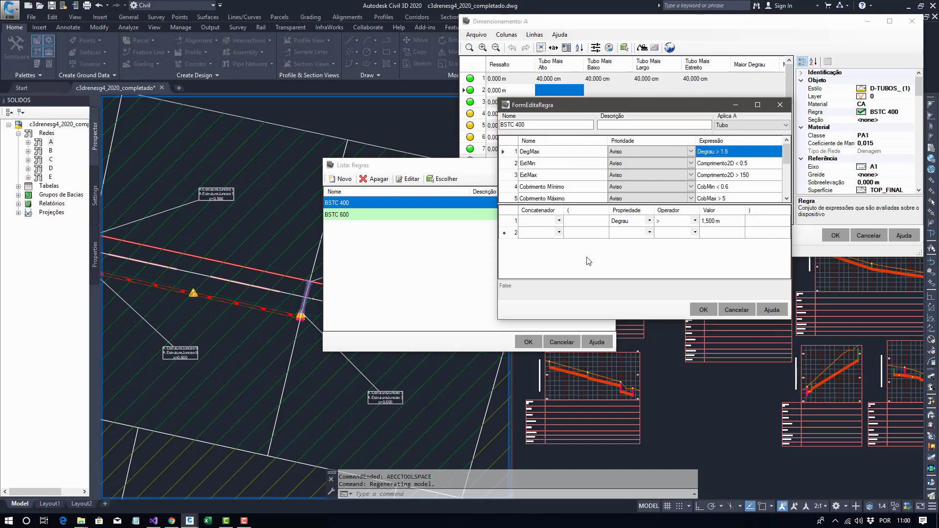
{"action": "left_click", "coordinate": [558, 156]}
{"action": "left_click", "coordinate": [558, 164]}
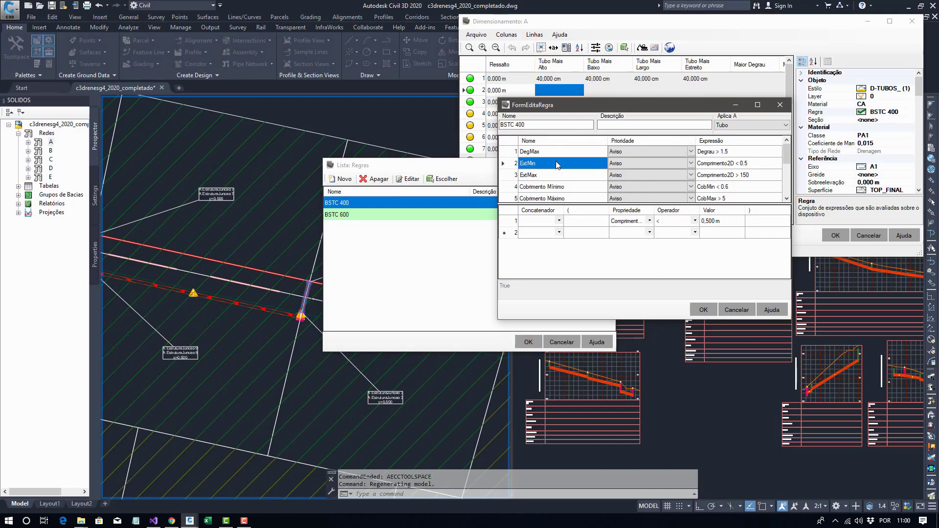
{"action": "left_click", "coordinate": [558, 175]}
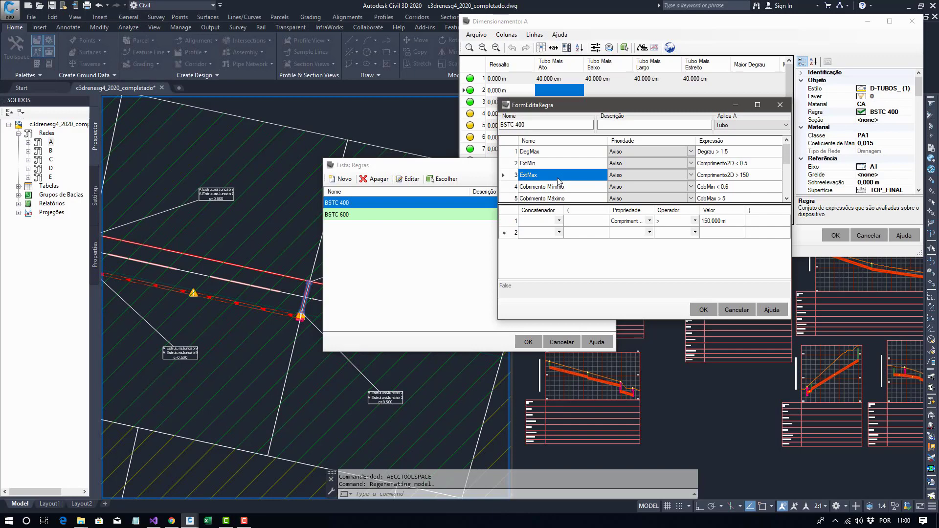
{"action": "scroll", "coordinate": [557, 177], "scroll_direction": "down", "scroll_amount": 1}
{"action": "left_click", "coordinate": [567, 161]}
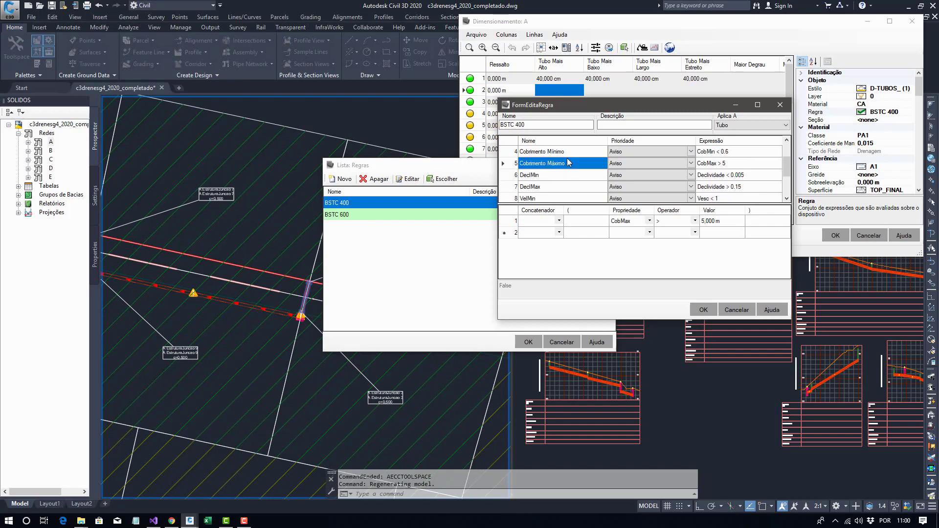
{"action": "left_click", "coordinate": [573, 175]}
{"action": "left_click", "coordinate": [573, 188]}
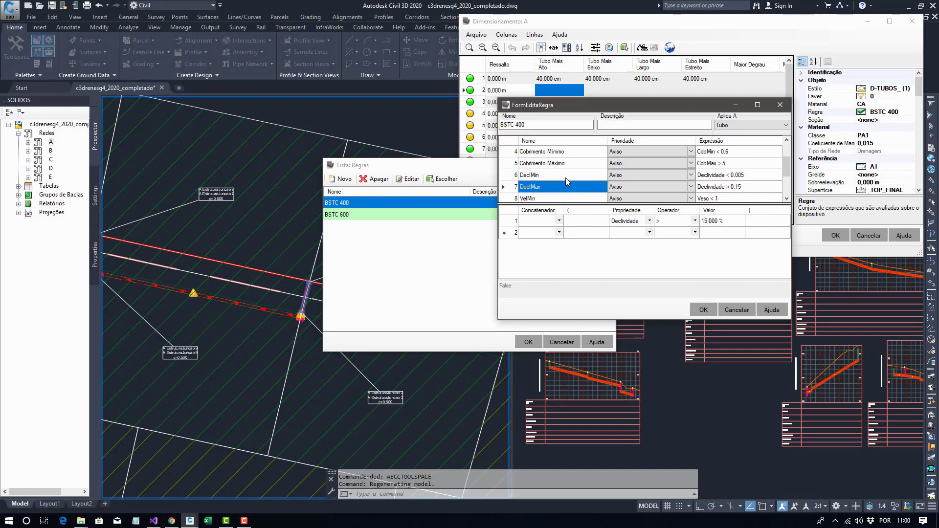
{"action": "left_click", "coordinate": [565, 175]}
{"action": "left_click", "coordinate": [556, 174]}
{"action": "type", "text": "asdasd"}
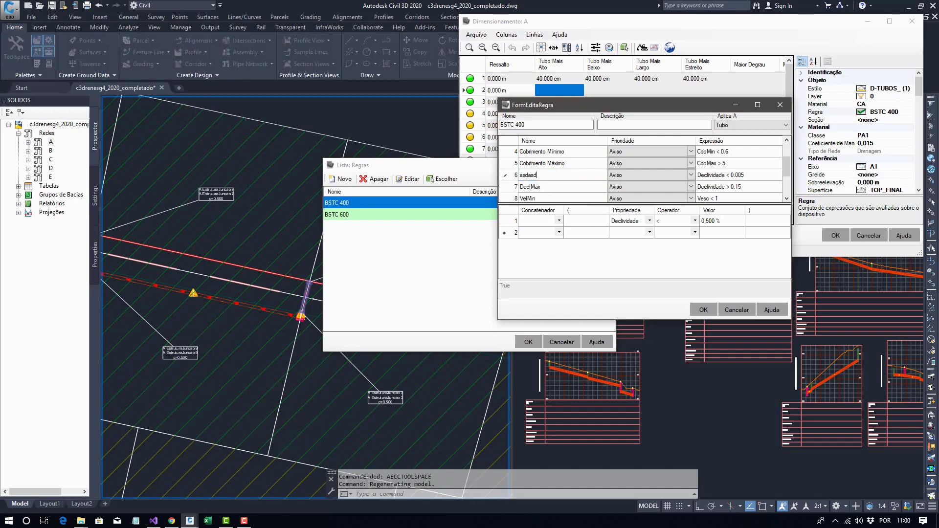
{"action": "key", "text": "Escape"}
Inspect the property and operator choices of the DeclMin condition, and leave the rule editor and rule list without saving.
{"action": "left_click", "coordinate": [634, 221]}
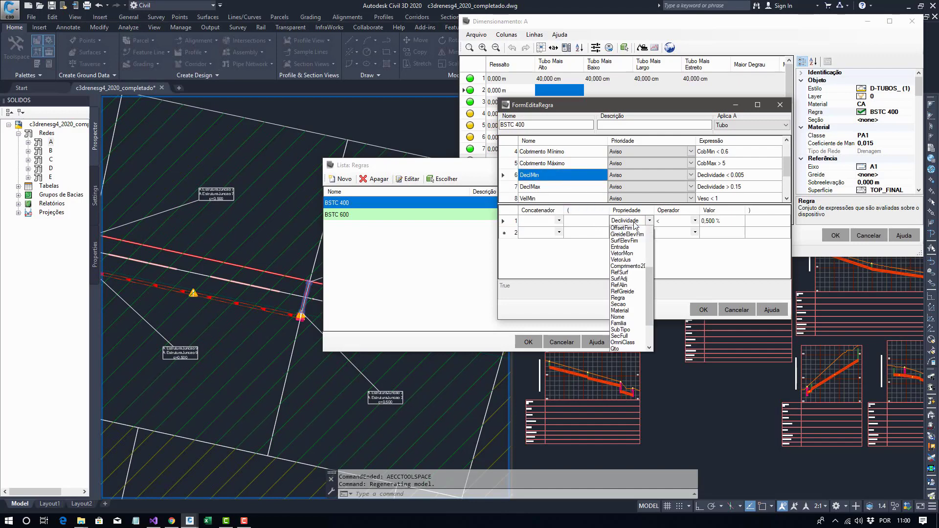
{"action": "left_click", "coordinate": [634, 222]}
{"action": "left_click", "coordinate": [669, 221]}
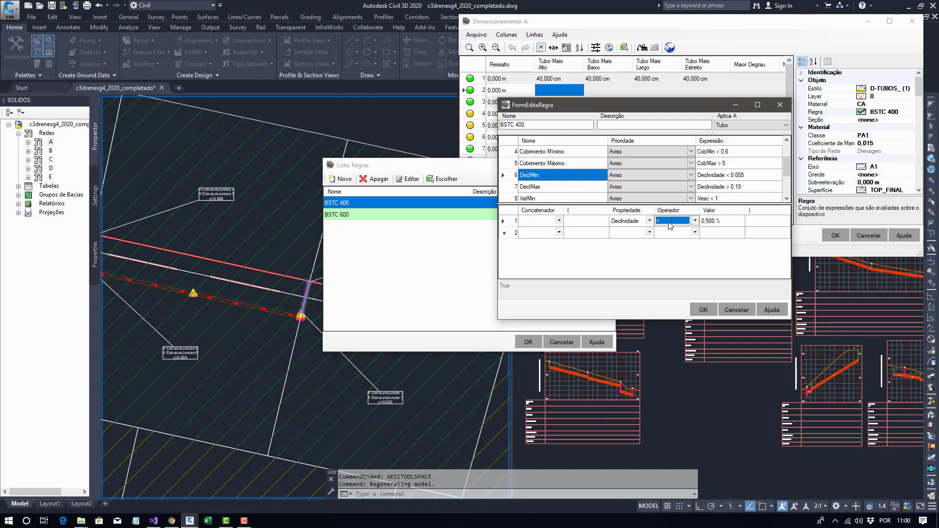
{"action": "left_click", "coordinate": [669, 223]}
{"action": "left_click", "coordinate": [676, 241]}
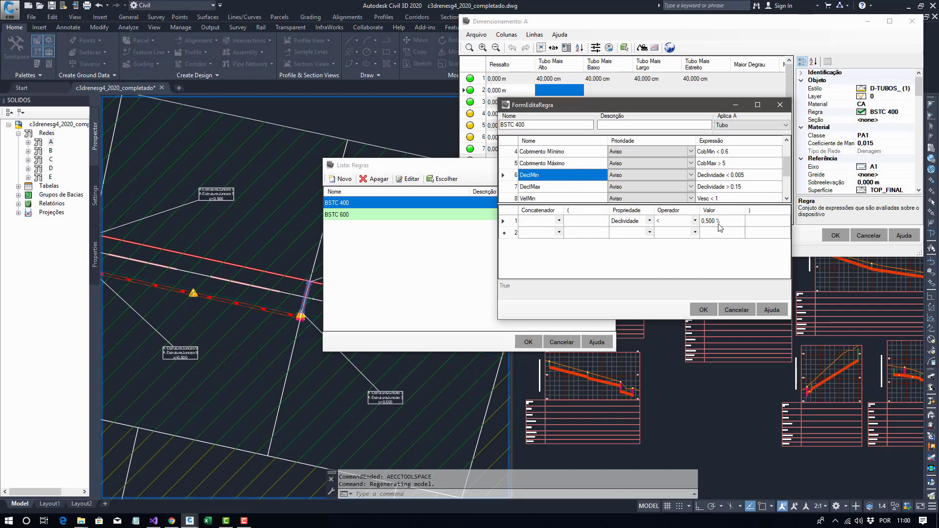
{"action": "left_click", "coordinate": [737, 310]}
{"action": "left_click", "coordinate": [562, 341]}
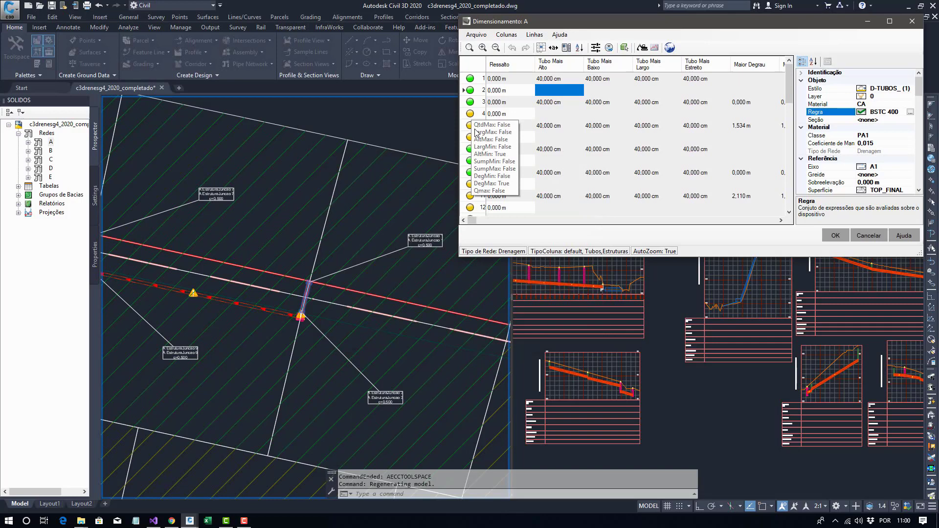
Hide the Geometria, Seção, Entrada e Saída, Drenagem, Hidráulica, Escavação and all three Locação column groups in the sizing table.
{"action": "left_click", "coordinate": [631, 161]}
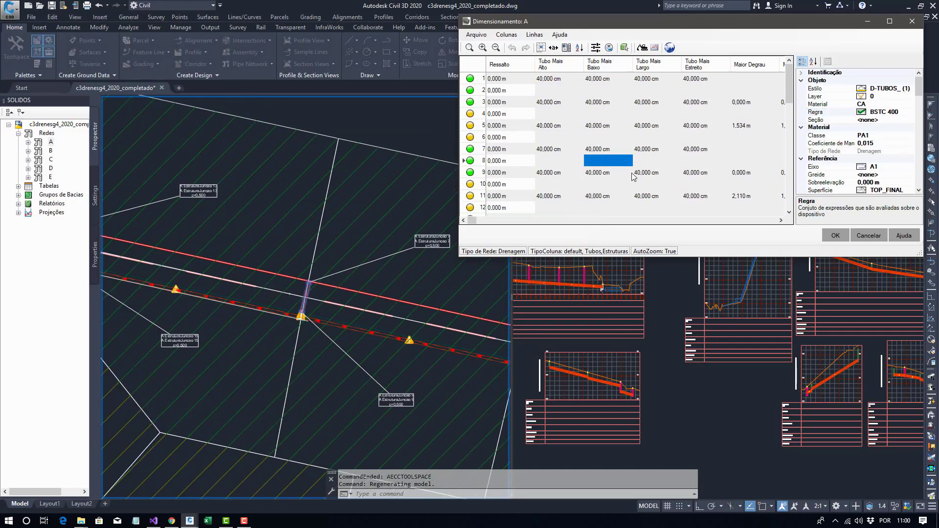
{"action": "left_click", "coordinate": [507, 35]}
{"action": "mouse_move", "coordinate": [518, 80]}
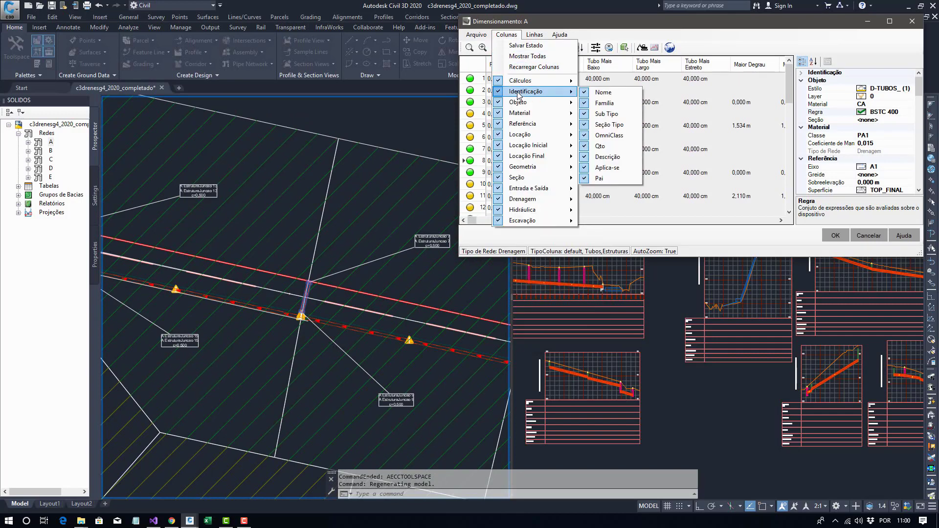
{"action": "mouse_move", "coordinate": [519, 126]}
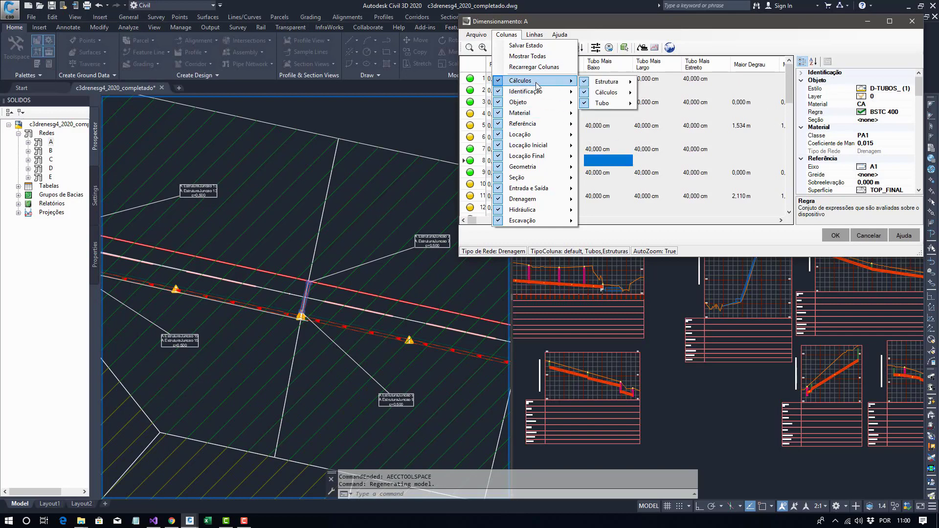
{"action": "mouse_move", "coordinate": [534, 169]}
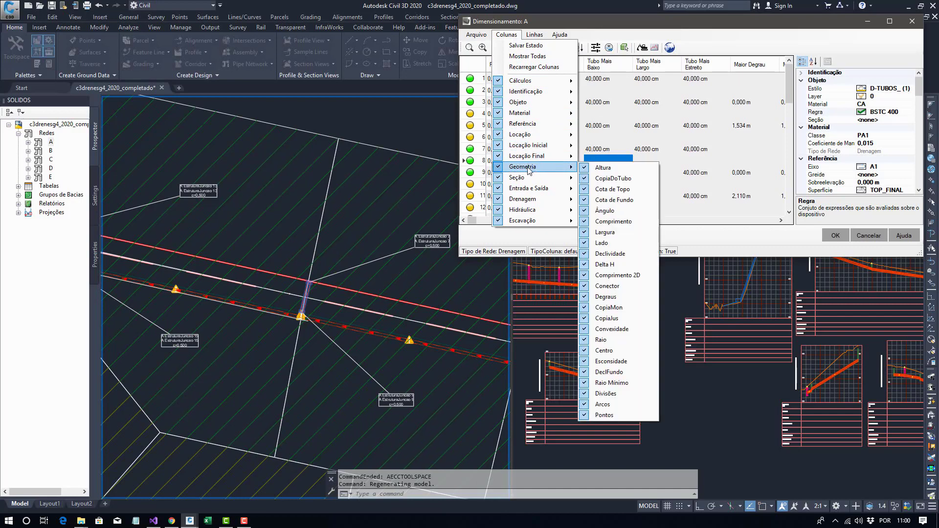
{"action": "left_click", "coordinate": [526, 192]}
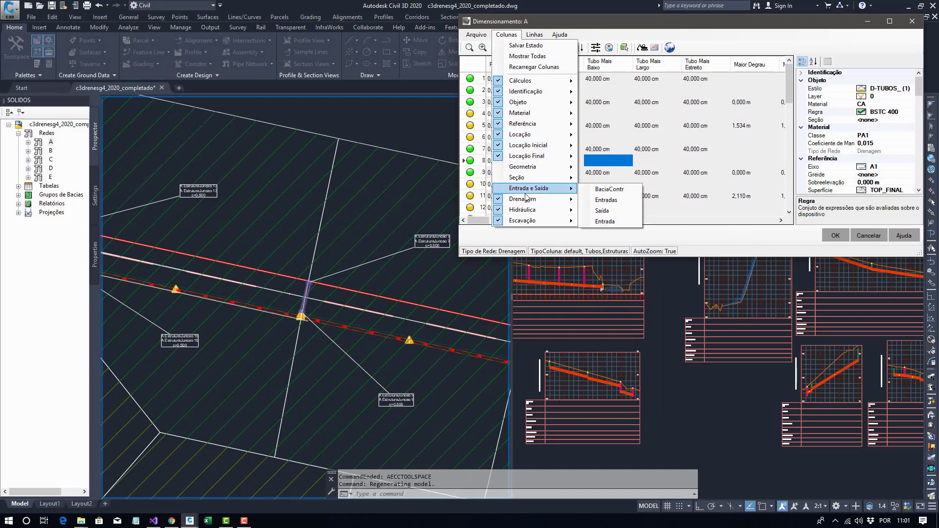
{"action": "left_click", "coordinate": [527, 136]}
{"action": "left_click", "coordinate": [524, 198]}
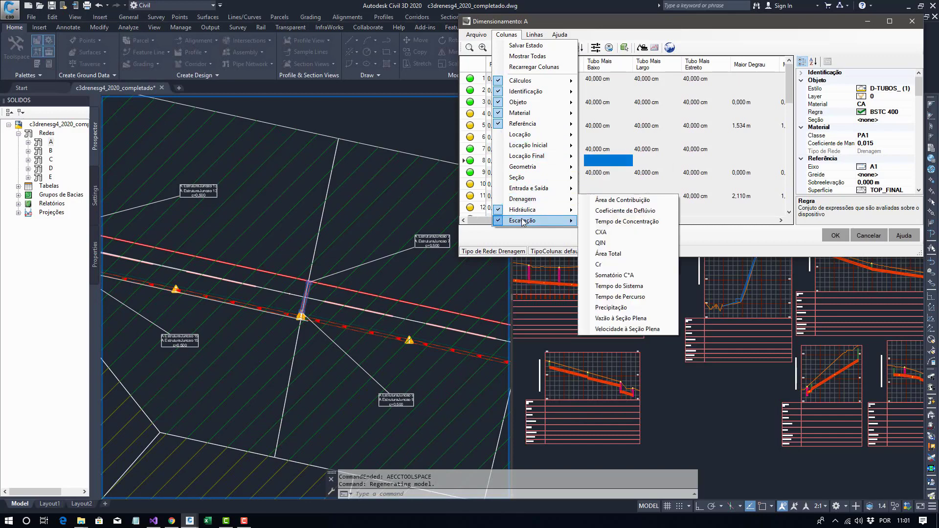
{"action": "left_click", "coordinate": [524, 209]}
{"action": "left_click", "coordinate": [524, 221]}
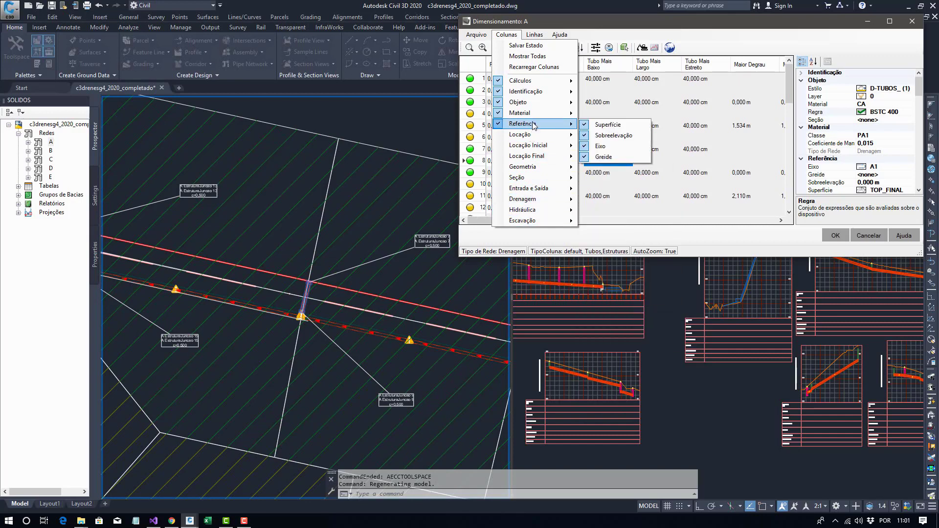
Hide the Referência, Material, Objeto and Identificação groups and the Tubo and Cálculos subgroups, and check the remaining Estrutura columns.
{"action": "left_click", "coordinate": [526, 123]}
{"action": "left_click", "coordinate": [532, 113]}
{"action": "left_click", "coordinate": [532, 101]}
{"action": "left_click", "coordinate": [529, 92]}
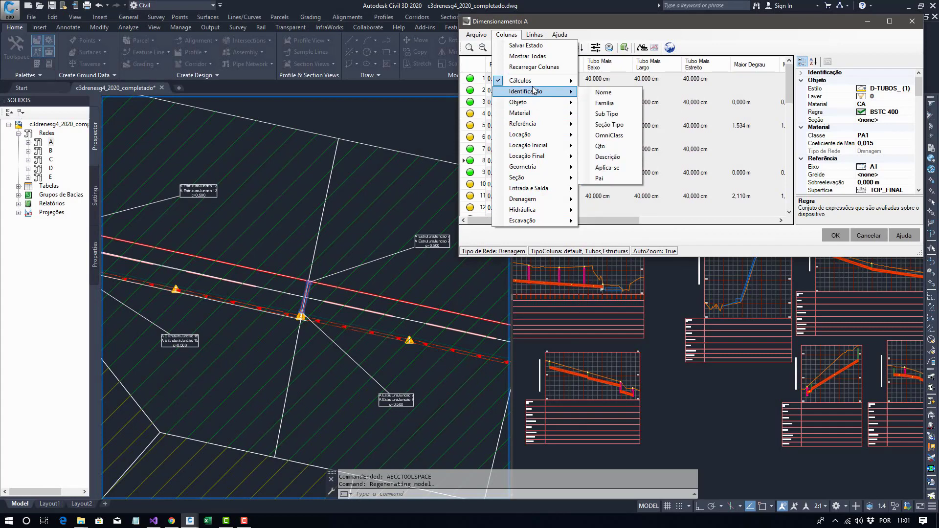
{"action": "mouse_move", "coordinate": [533, 84]}
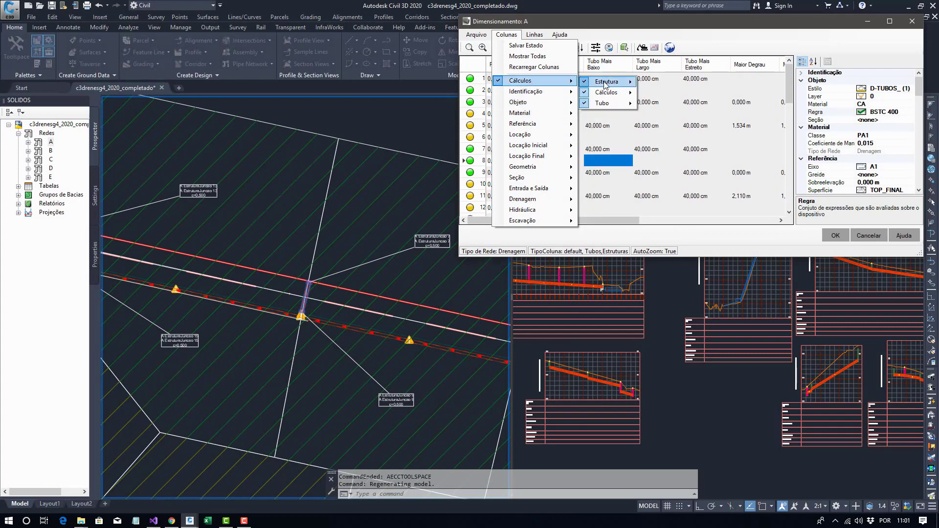
{"action": "left_click", "coordinate": [602, 103]}
{"action": "left_click", "coordinate": [606, 93]}
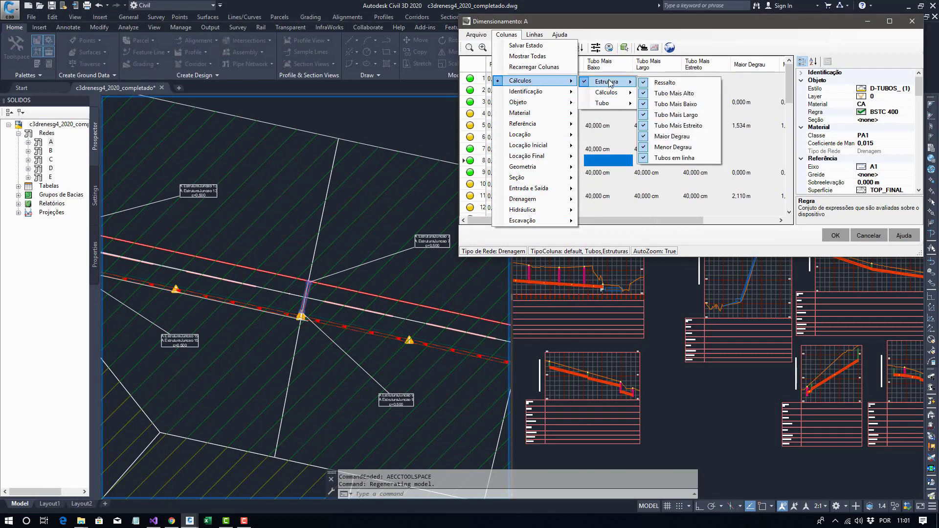
{"action": "left_click", "coordinate": [612, 212]}
{"action": "mouse_move", "coordinate": [609, 218]}
{"action": "left_mouse_down"}
{"action": "mouse_move", "coordinate": [712, 222]}
{"action": "mouse_move", "coordinate": [565, 225]}
{"action": "mouse_move", "coordinate": [707, 225]}
{"action": "left_mouse_up"}
Show all column groups in the sizing table and save the column state as a template named teste.
{"action": "left_click", "coordinate": [507, 35]}
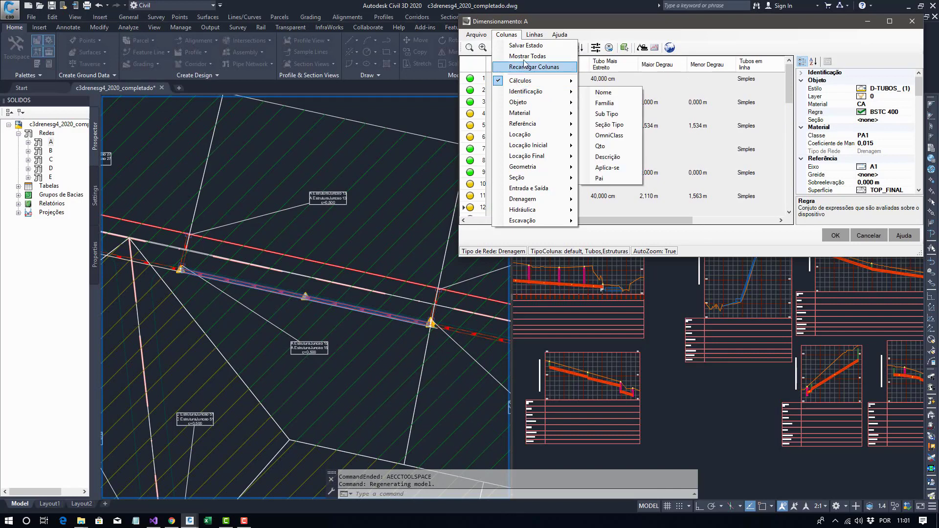
{"action": "left_click", "coordinate": [527, 59]}
{"action": "left_click", "coordinate": [514, 36]}
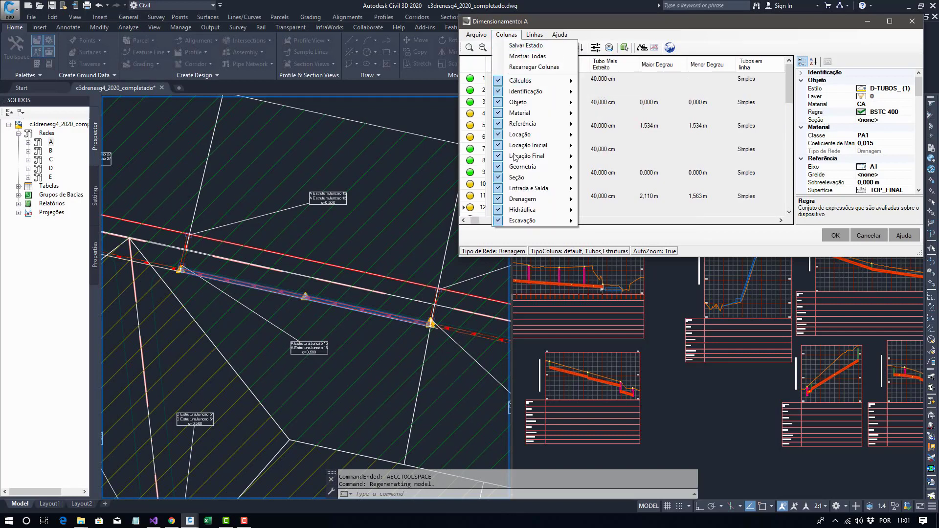
{"action": "left_click", "coordinate": [522, 45]}
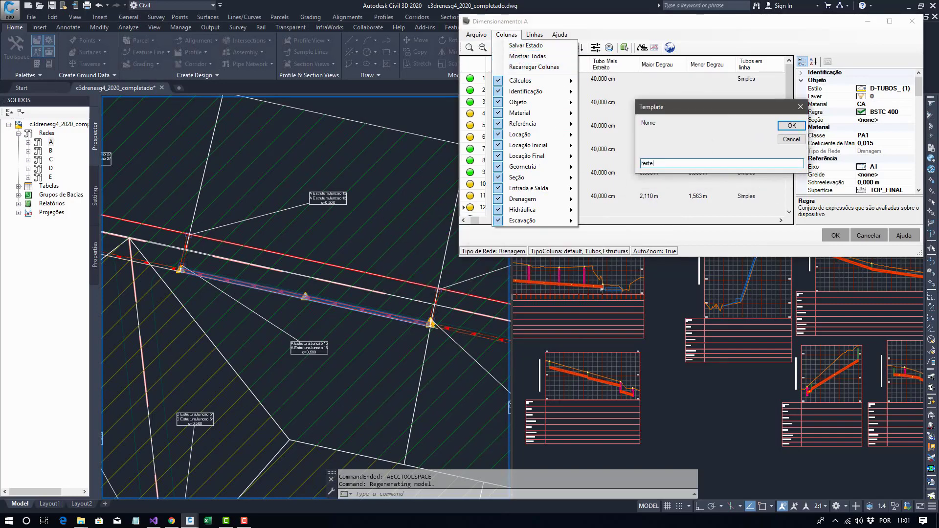
{"action": "type", "text": "teste"}
{"action": "left_click", "coordinate": [791, 125]}
Hide the Cálculos, Identificação, Objeto, Material and Locação column groups, and restore the columns by reloading the saved teste state.
{"action": "left_click", "coordinate": [506, 34]}
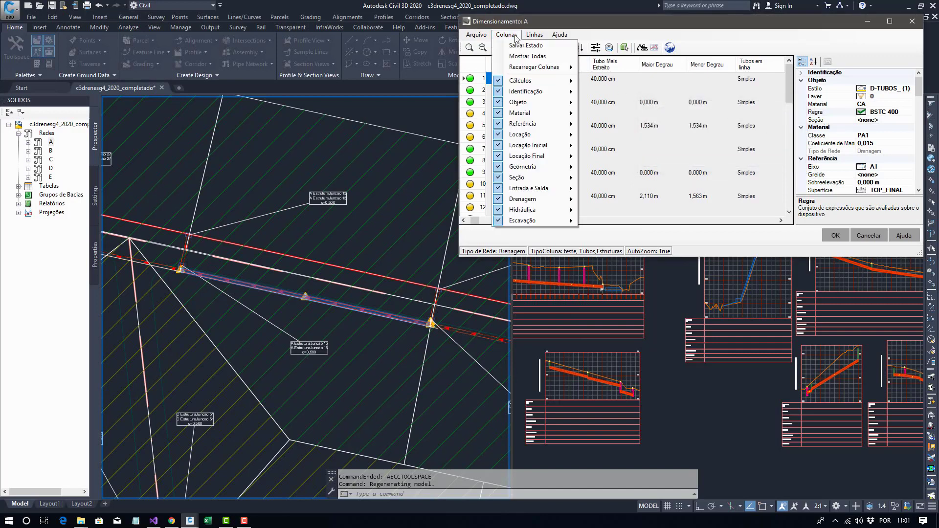
{"action": "left_click", "coordinate": [512, 82]}
{"action": "left_click", "coordinate": [514, 102]}
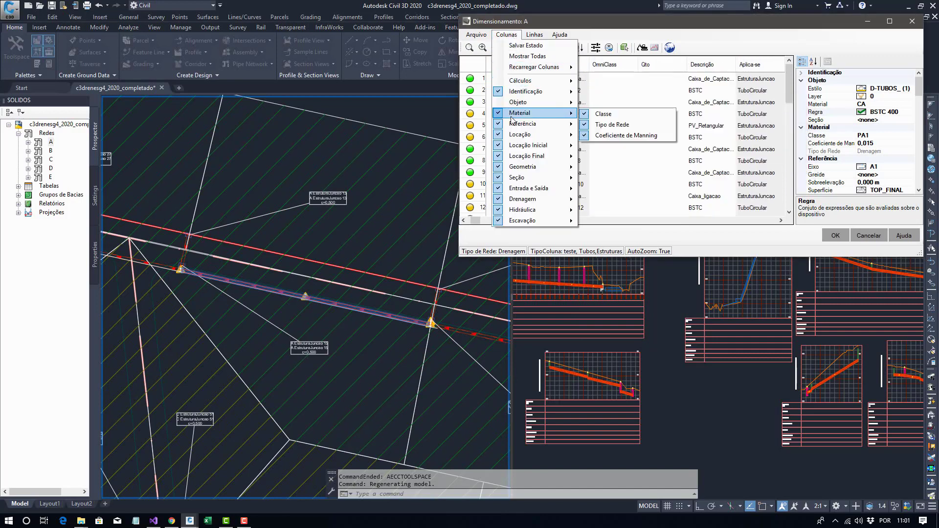
{"action": "left_click", "coordinate": [515, 113]}
{"action": "left_click", "coordinate": [513, 139]}
{"action": "left_click", "coordinate": [520, 92]}
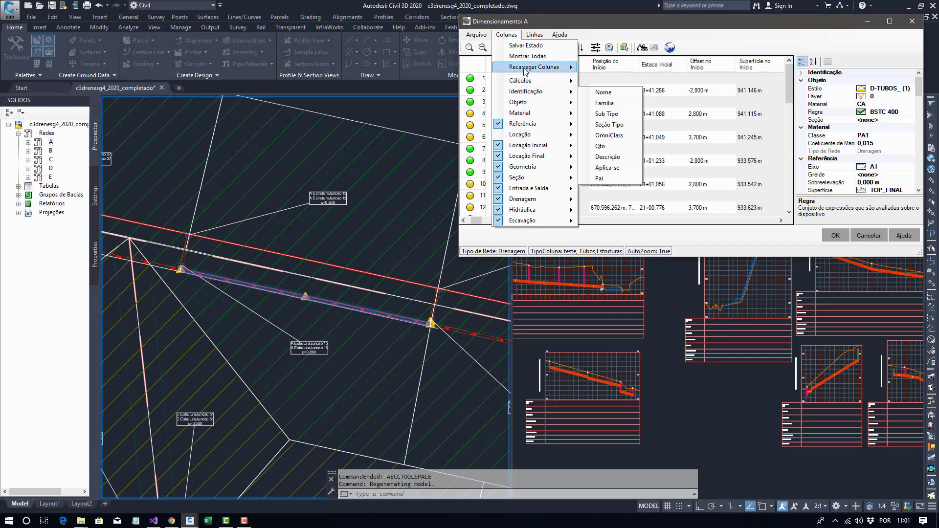
{"action": "mouse_move", "coordinate": [524, 71]}
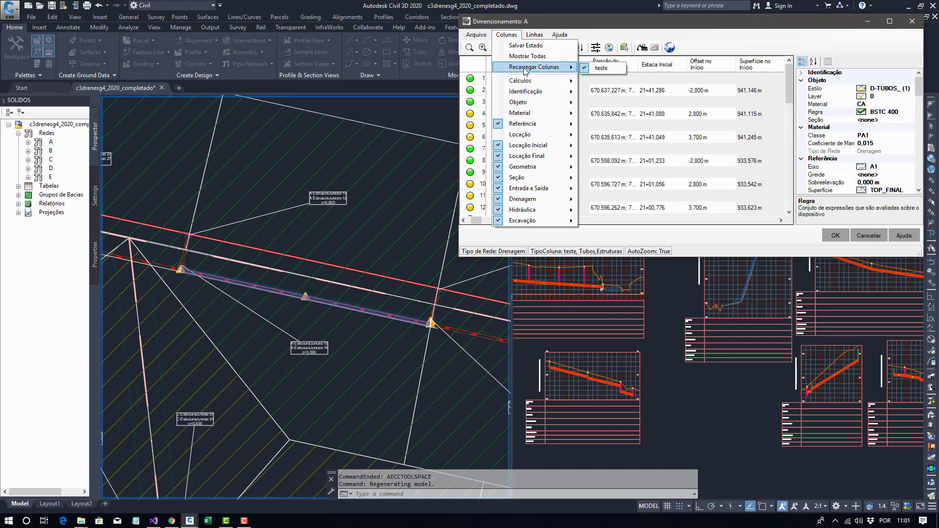
{"action": "left_click", "coordinate": [620, 69]}
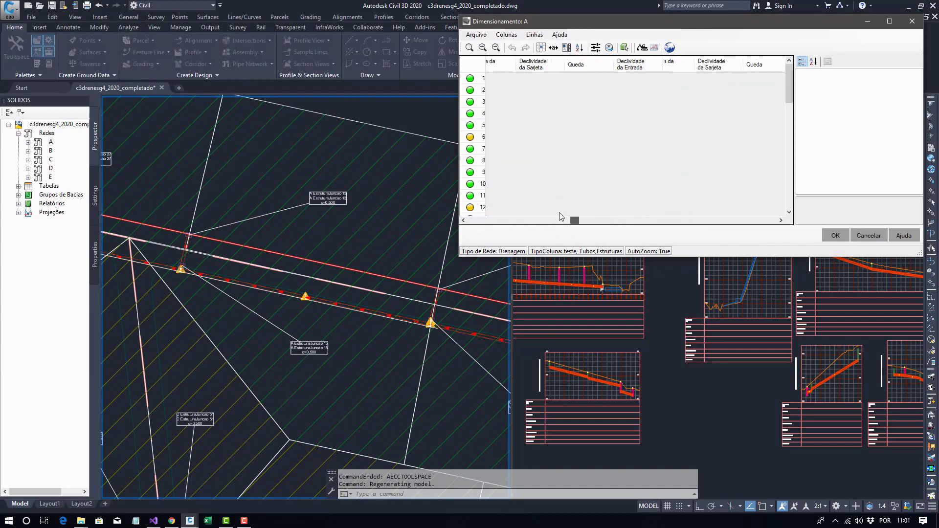
Select pipes in rows 4, 5, 8, 10 and 11 of the sizing table to locate each one in the drawing.
{"action": "left_click_drag", "start_coordinate": [481, 220], "coordinate": [530, 220]}
{"action": "left_click", "coordinate": [566, 126]}
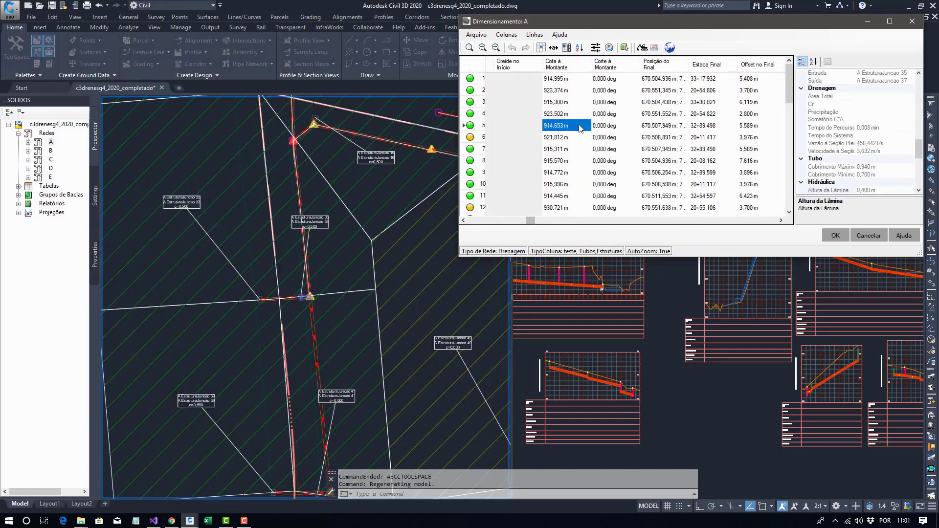
{"action": "left_click", "coordinate": [568, 113]}
{"action": "left_click", "coordinate": [584, 163]}
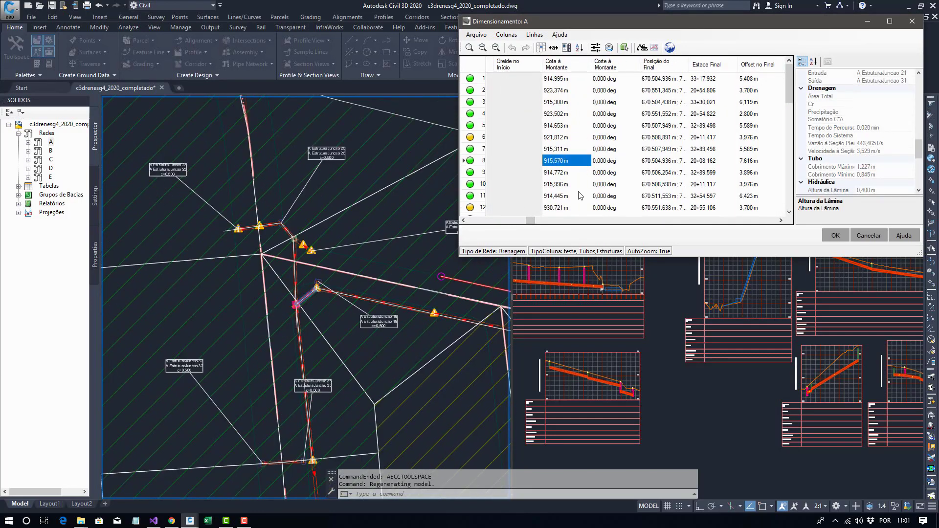
{"action": "left_click", "coordinate": [580, 196]}
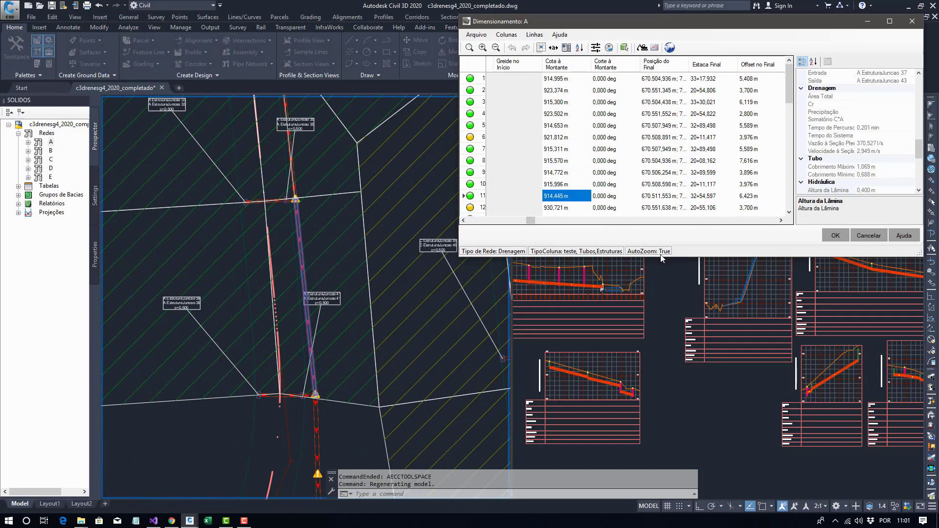
{"action": "left_click", "coordinate": [567, 126]}
{"action": "left_click", "coordinate": [603, 184]}
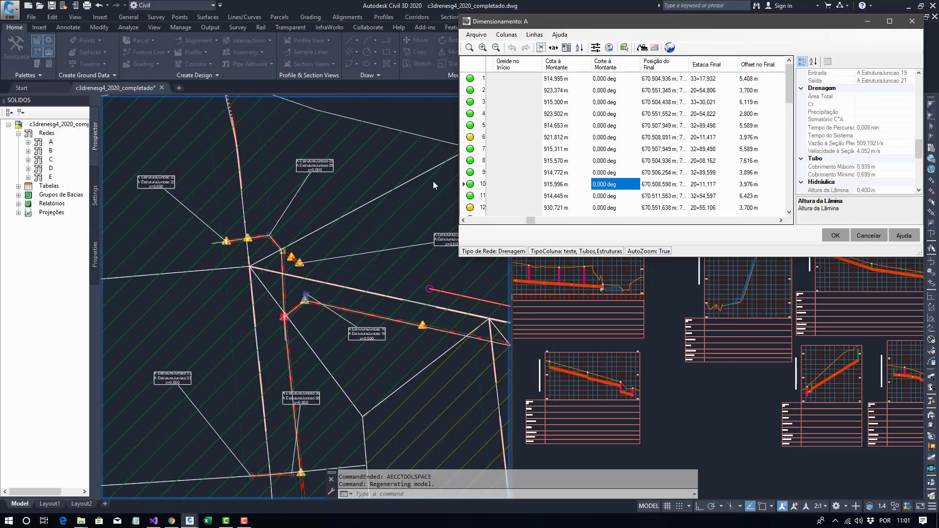
Inspect the row 10 pipe and its surroundings in the drawing at close and wider zoom from the sizing table.
{"action": "left_click", "coordinate": [496, 47]}
{"action": "left_click", "coordinate": [482, 48]}
{"action": "left_click", "coordinate": [482, 48]}
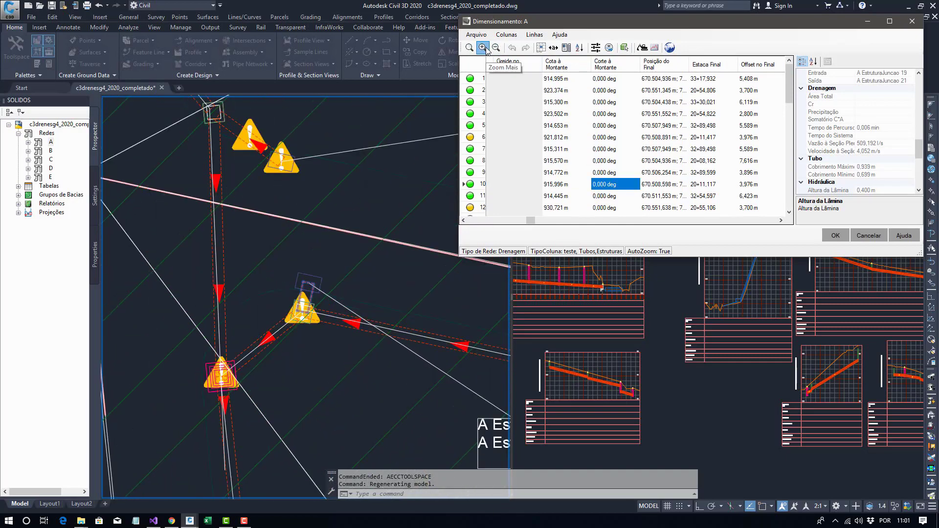
{"action": "left_click", "coordinate": [483, 48]}
{"action": "left_click", "coordinate": [483, 47]}
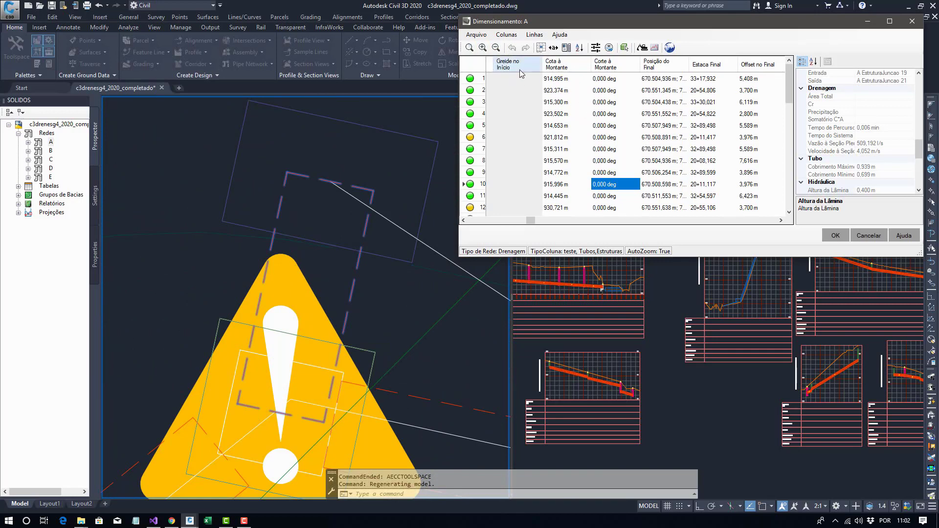
{"action": "left_click", "coordinate": [496, 47]}
{"action": "left_click", "coordinate": [495, 47]}
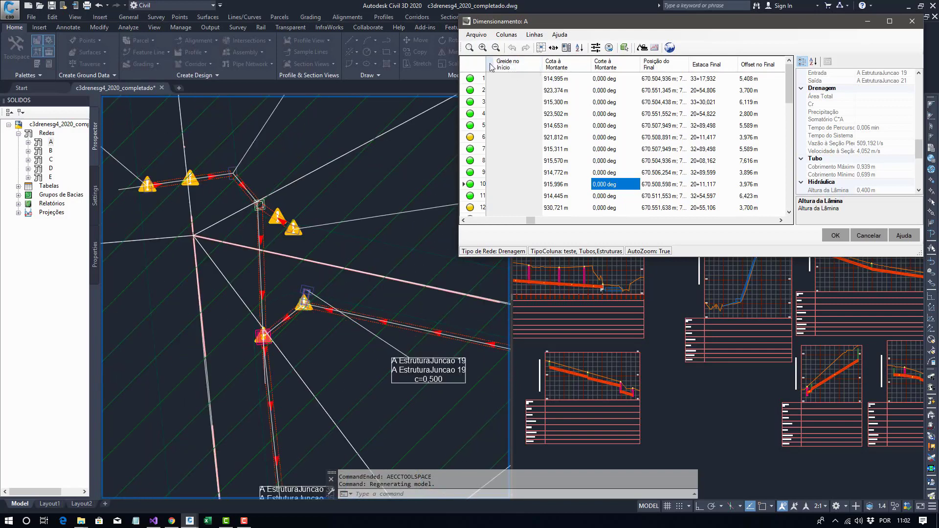
Open the trench excavation table for the row 9 pipe and switch it to the row 6 pipe.
{"action": "left_click", "coordinate": [585, 173]}
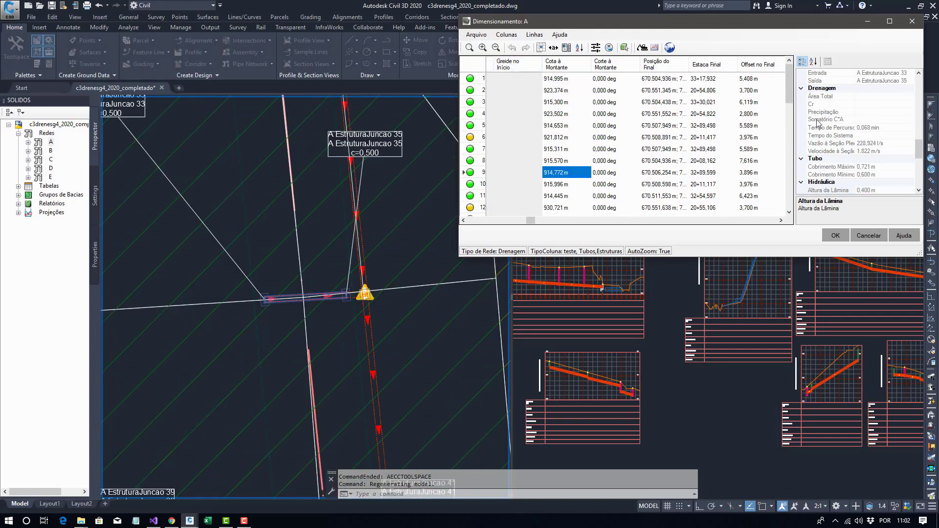
{"action": "left_click", "coordinate": [642, 48]}
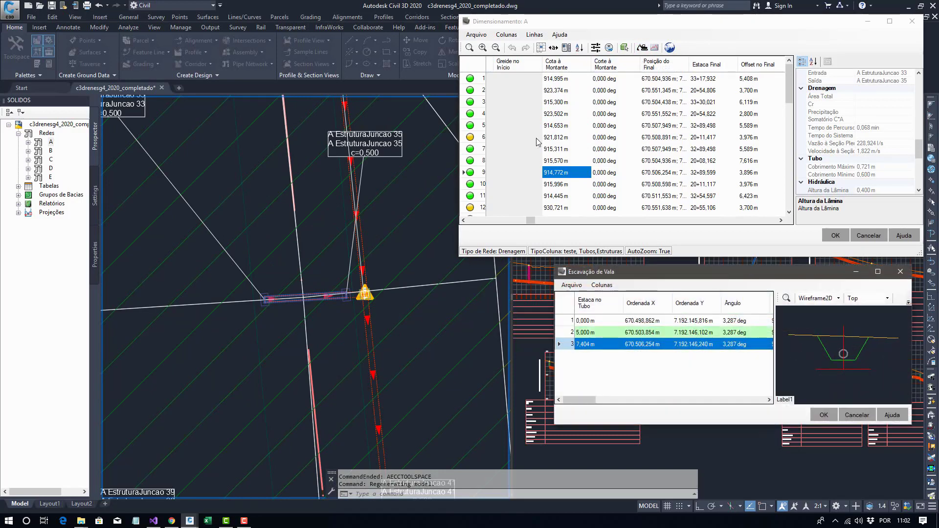
{"action": "left_click", "coordinate": [575, 137]}
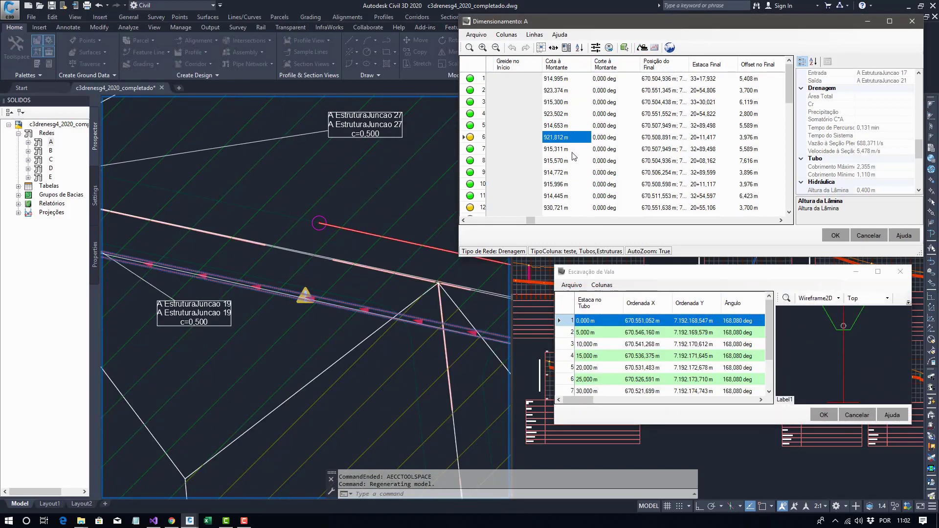
{"action": "left_click", "coordinate": [496, 48]}
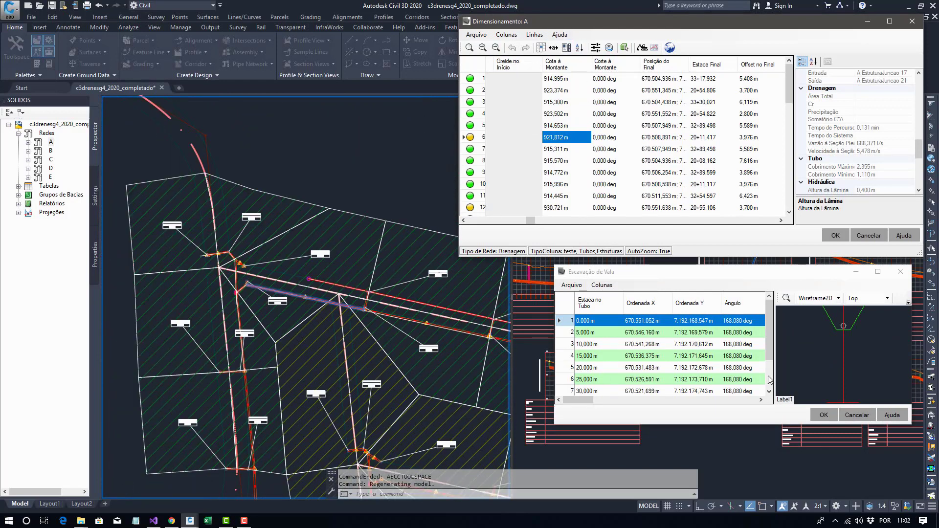
Review the row 6 pipe's trench cross-sections from station 10 m to 30 m and the table's further columns.
{"action": "left_click", "coordinate": [720, 343]}
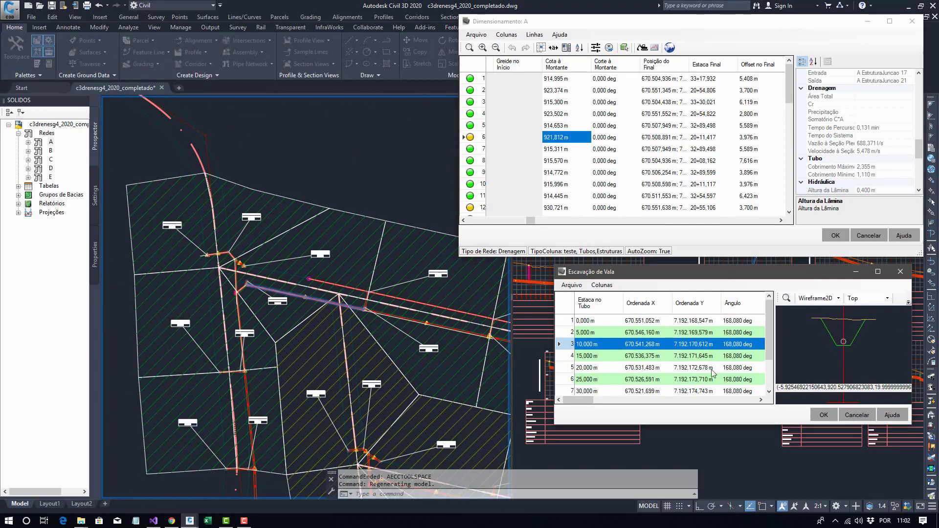
{"action": "left_click_drag", "start_coordinate": [712, 370], "coordinate": [712, 390]}
{"action": "mouse_move", "coordinate": [582, 402]}
{"action": "left_mouse_down"}
{"action": "mouse_move", "coordinate": [655, 405]}
{"action": "mouse_move", "coordinate": [585, 404]}
{"action": "left_mouse_up"}
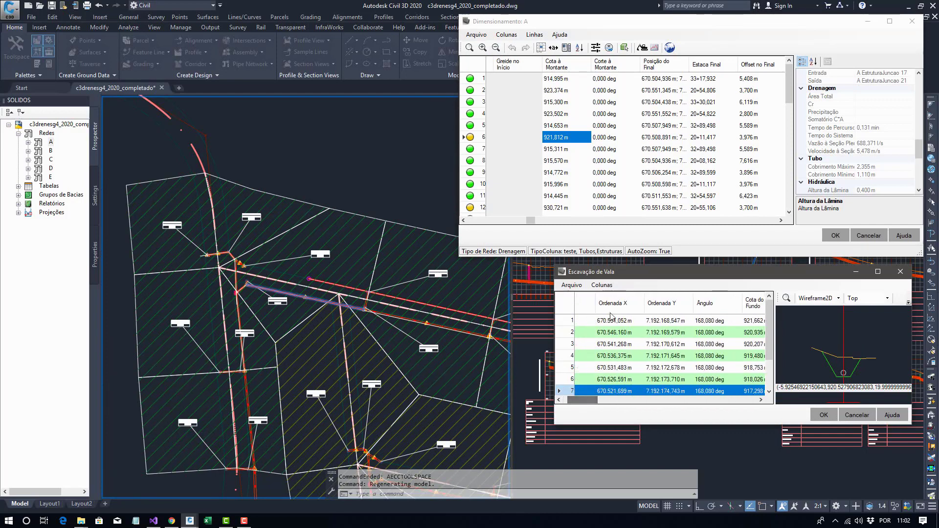
Export the trench excavation table as an HTML file named adadas on RAMDISK (F:), and close the report in the browser.
{"action": "left_click", "coordinate": [573, 285]}
{"action": "left_click", "coordinate": [584, 296]}
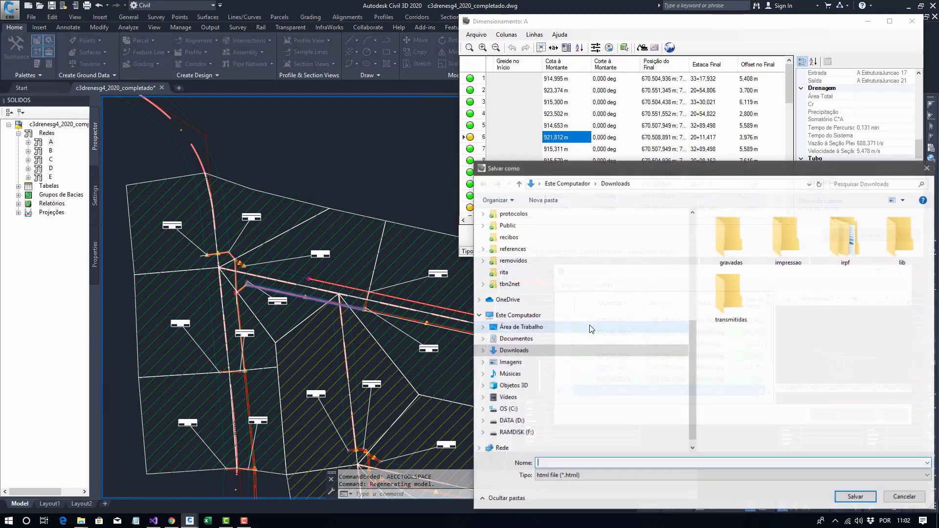
{"action": "left_click", "coordinate": [529, 433]}
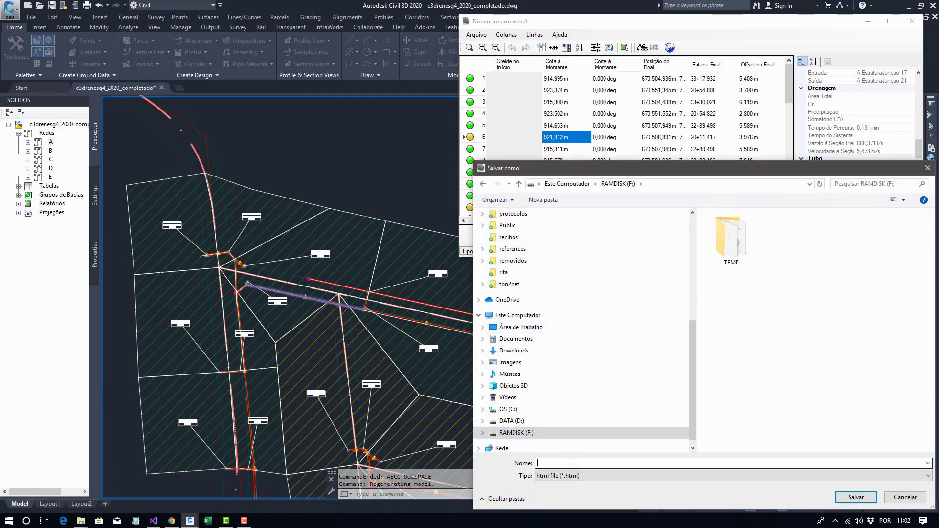
{"action": "type", "text": "adadas"}
{"action": "left_click", "coordinate": [856, 496]}
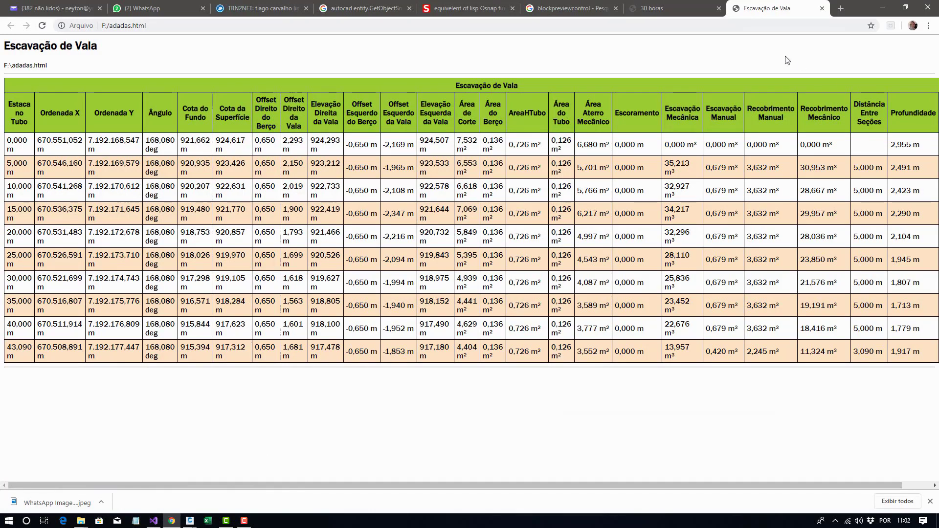
{"action": "left_click", "coordinate": [822, 8]}
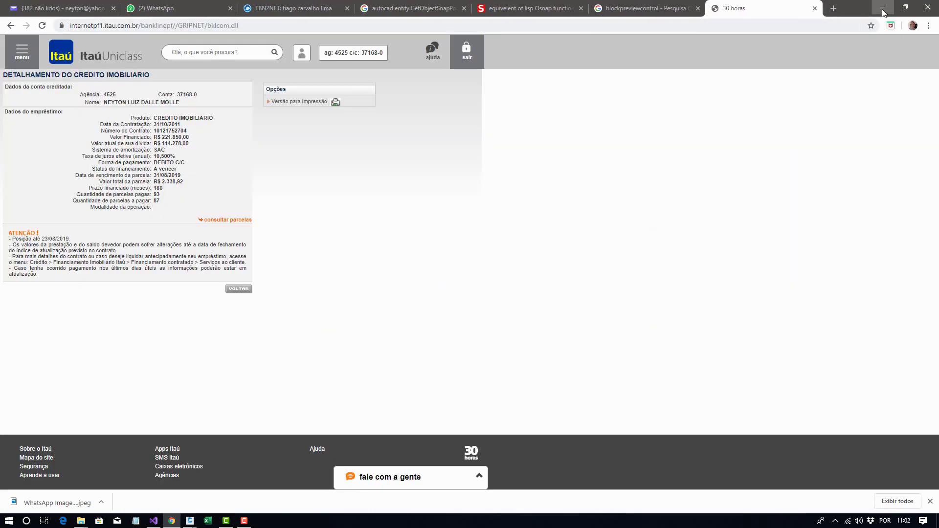
Return to Civil 3D, review the trench data of several pipes including rows 4 and 7, and close the trench excavation table.
{"action": "left_click", "coordinate": [882, 10]}
{"action": "left_click", "coordinate": [619, 185]}
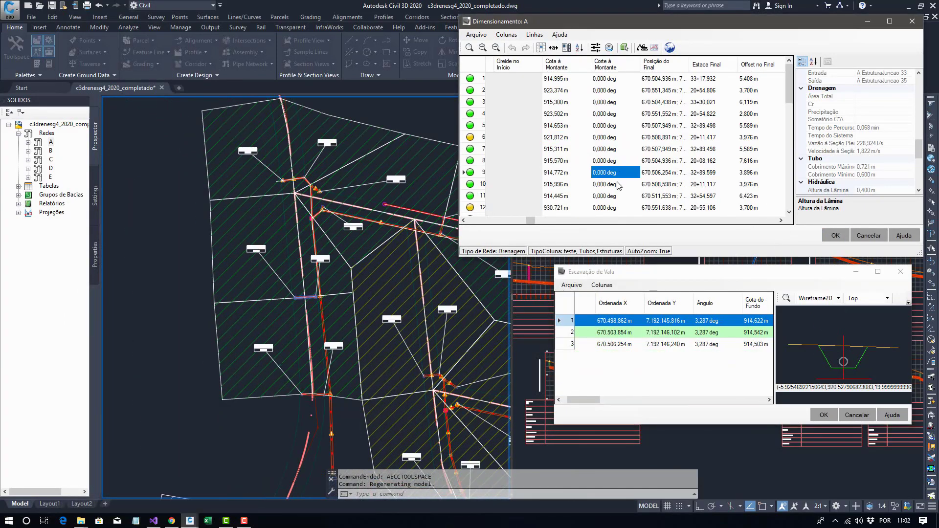
{"action": "left_click", "coordinate": [609, 138]}
{"action": "left_click", "coordinate": [625, 148]}
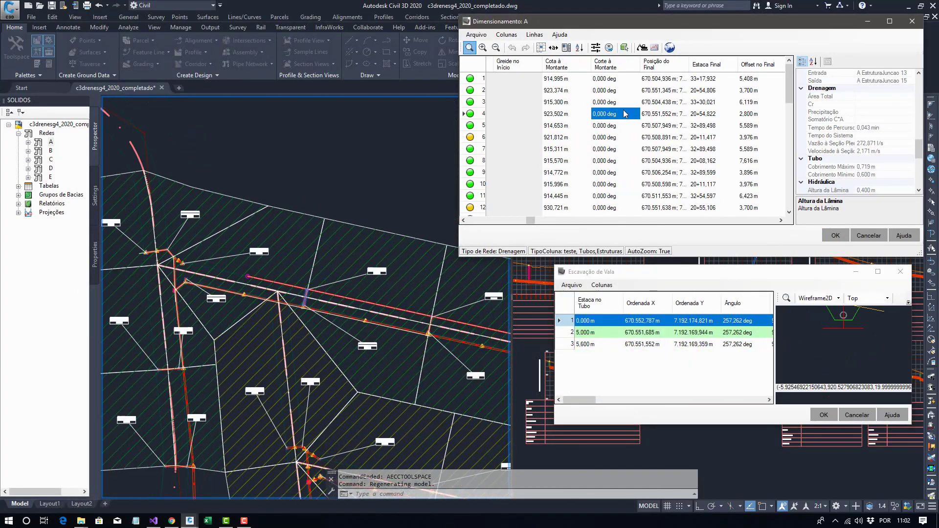
{"action": "left_click", "coordinate": [603, 194]}
{"action": "left_click", "coordinate": [615, 149]}
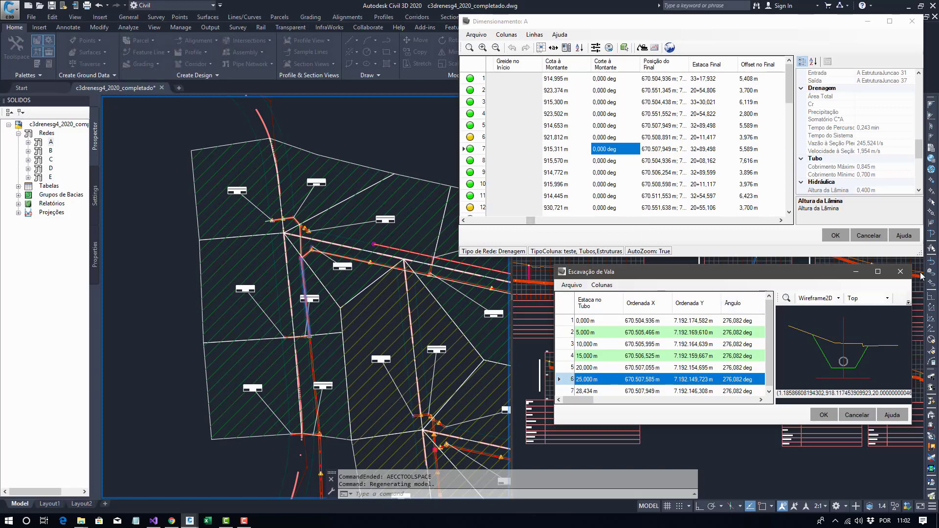
{"action": "left_click", "coordinate": [901, 271]}
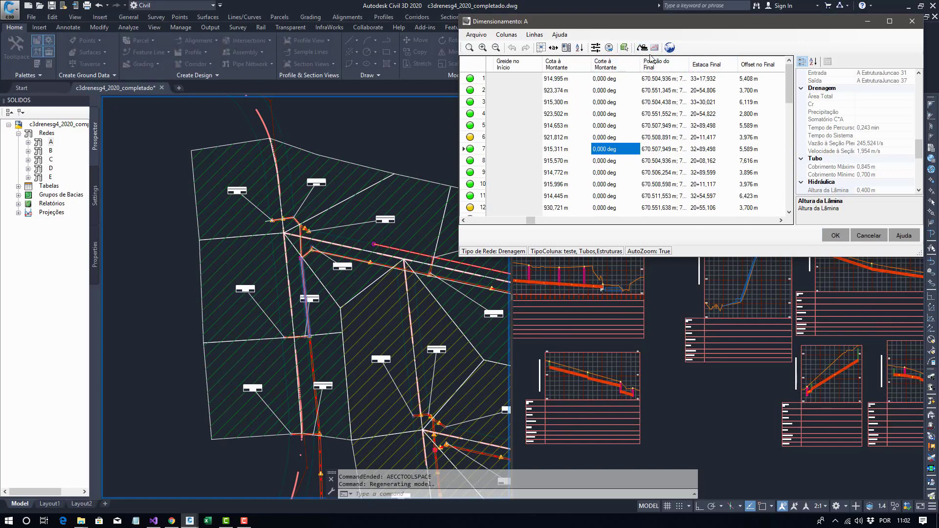
Hide and restore the sizing table's properties pane, and inspect the row 7 pipe's Cr and Vazão à Seção Plena properties.
{"action": "left_click", "coordinate": [566, 47]}
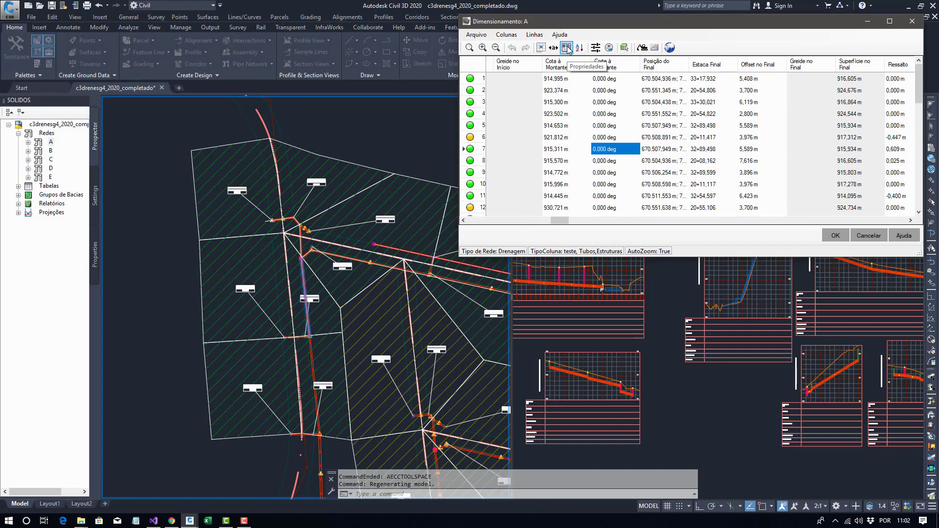
{"action": "left_click", "coordinate": [567, 48]}
{"action": "left_click", "coordinate": [857, 143]}
{"action": "left_click", "coordinate": [824, 129]}
{"action": "left_click", "coordinate": [840, 106]}
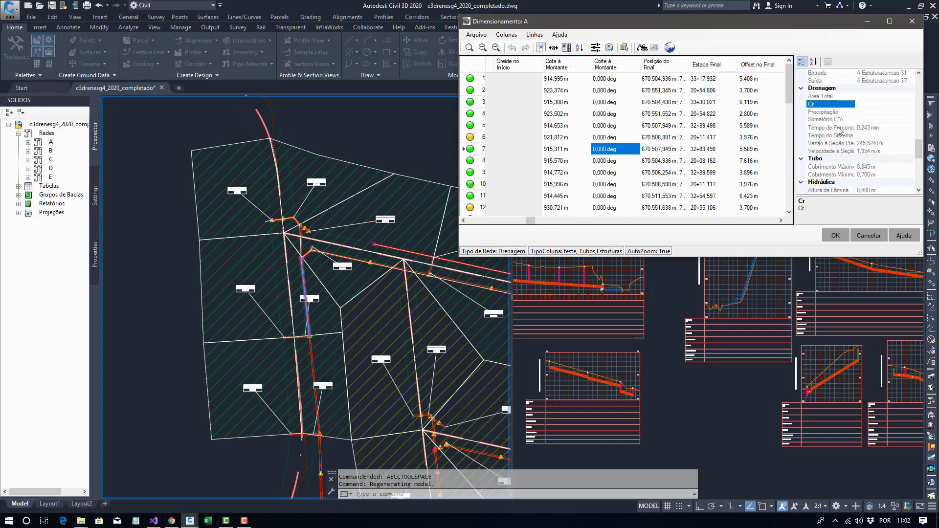
{"action": "left_click", "coordinate": [835, 143]}
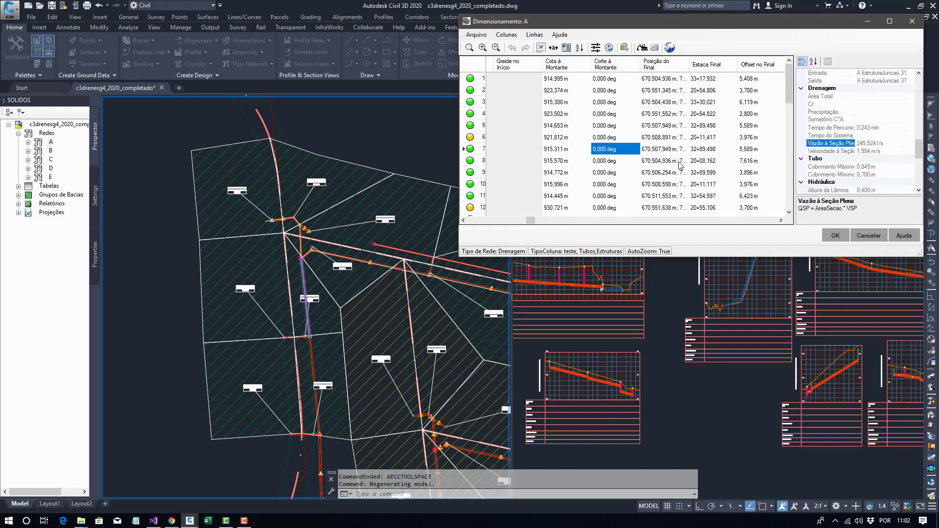
Open the trench excavation table for the row 8 pipe beneath the sizing table, and switch to the row 4 pipe's 5 m section.
{"action": "left_click", "coordinate": [636, 160]}
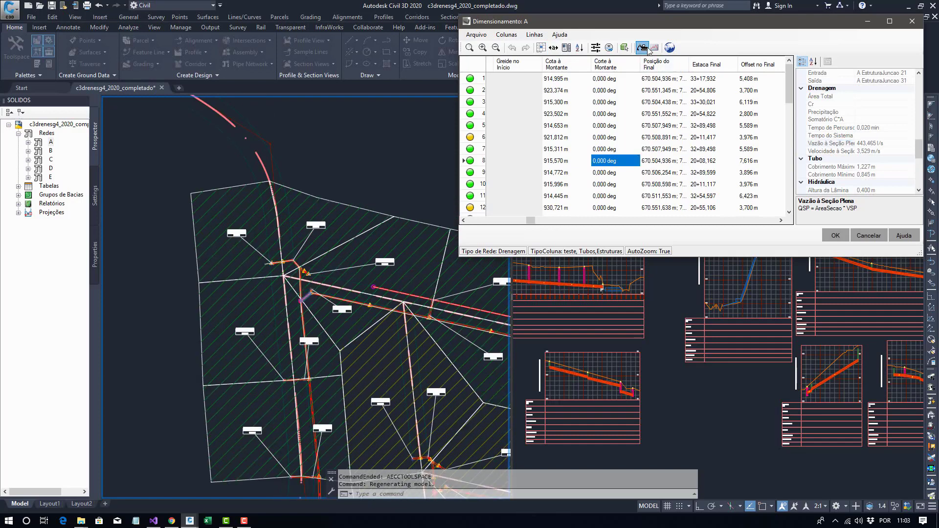
{"action": "left_click", "coordinate": [641, 47]}
{"action": "left_click_drag", "start_coordinate": [658, 268], "coordinate": [559, 271]}
{"action": "left_click", "coordinate": [585, 326]}
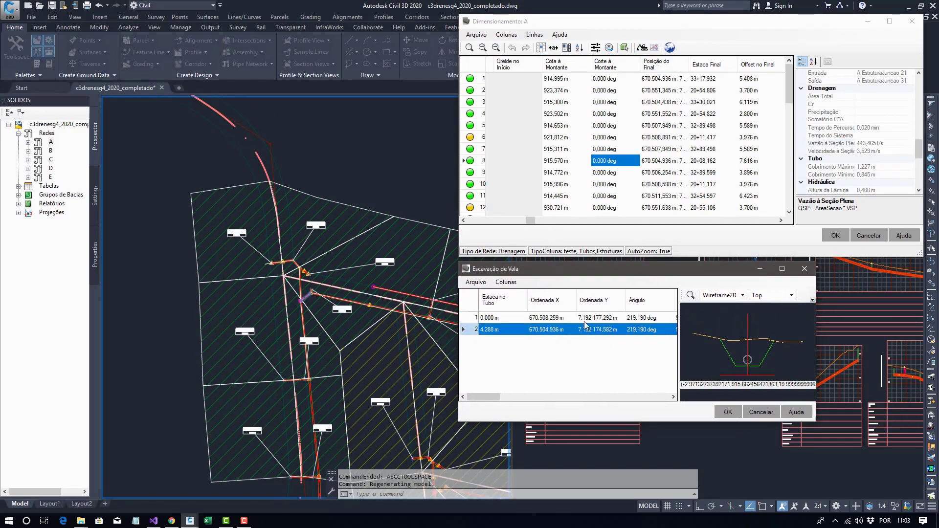
{"action": "left_click", "coordinate": [611, 149]}
{"action": "left_click", "coordinate": [614, 114]}
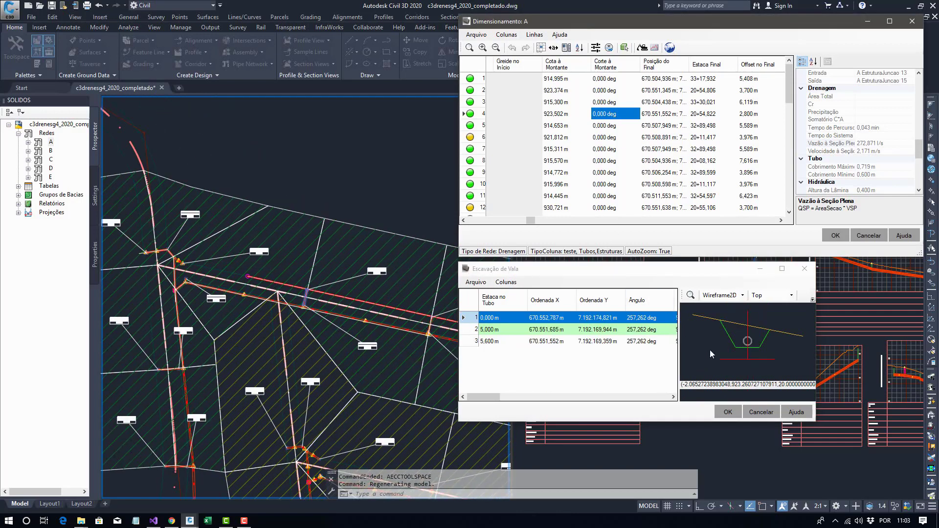
{"action": "left_click", "coordinate": [619, 333]}
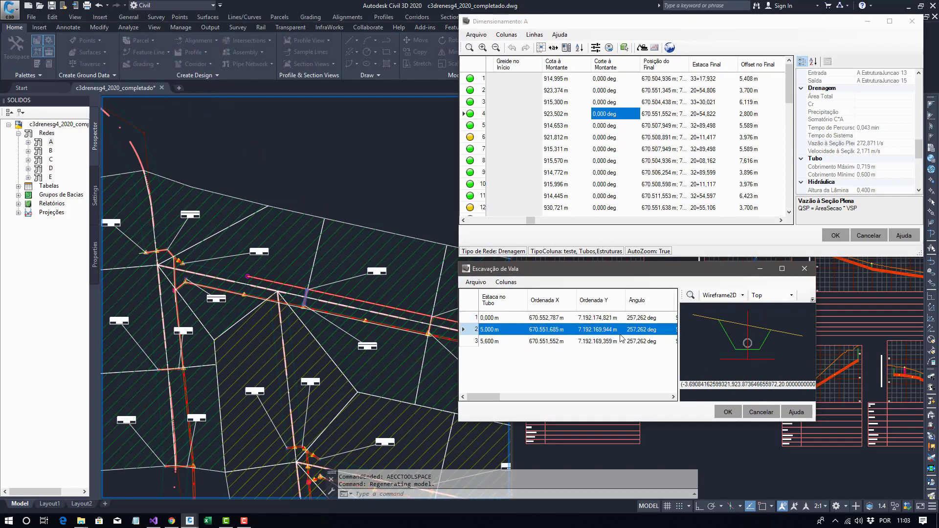
Open the row 4 pipe's 3D profile view and arrange and resize it beside the trench excavation table, below the sizing table.
{"action": "left_click", "coordinate": [654, 48]}
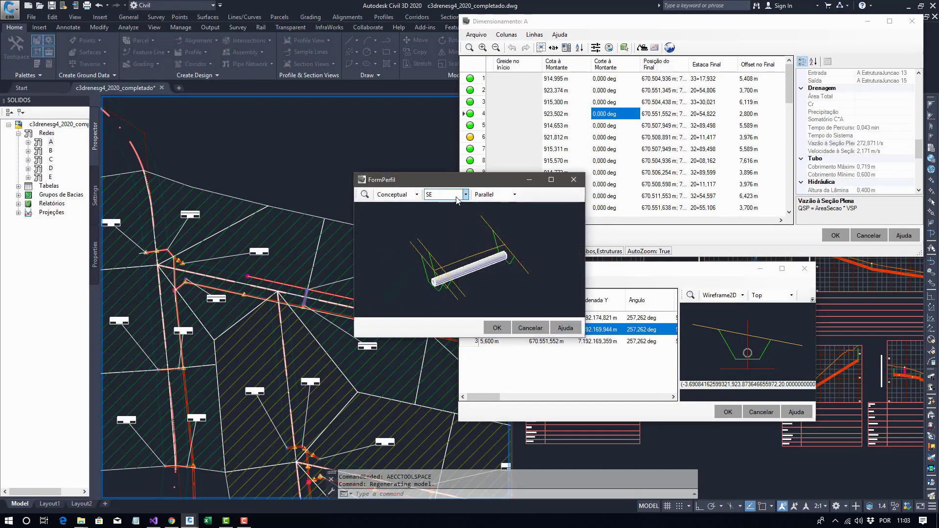
{"action": "left_click_drag", "start_coordinate": [447, 182], "coordinate": [783, 271]}
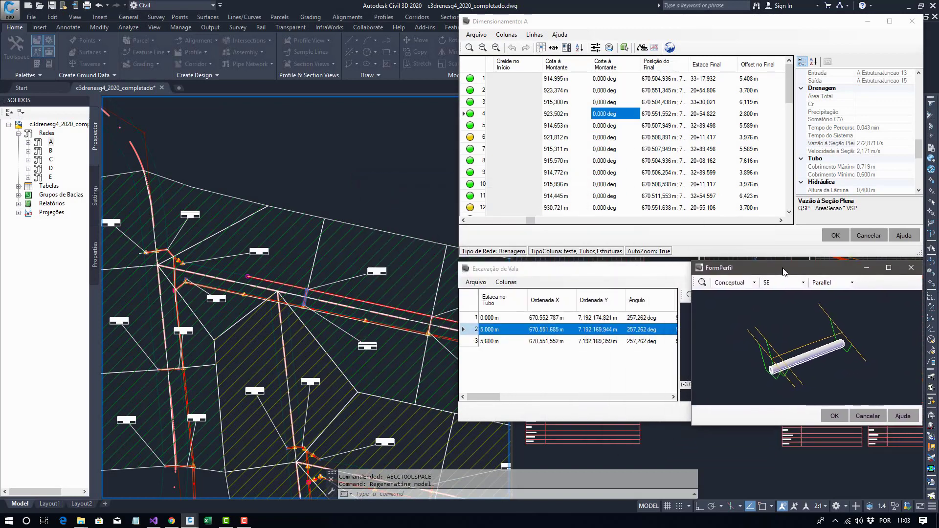
{"action": "left_click_drag", "start_coordinate": [629, 273], "coordinate": [572, 280]}
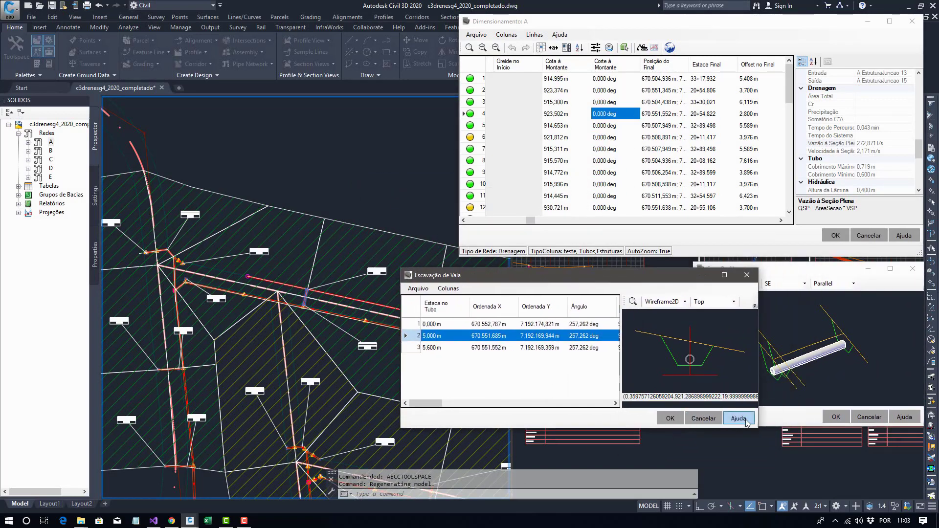
{"action": "left_click_drag", "start_coordinate": [757, 428], "coordinate": [686, 494]}
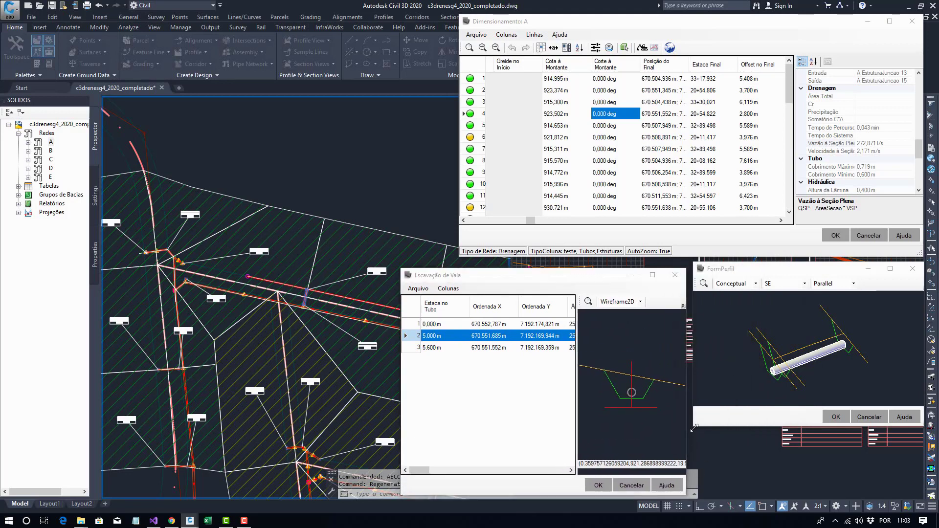
{"action": "left_click_drag", "start_coordinate": [693, 427], "coordinate": [692, 495]}
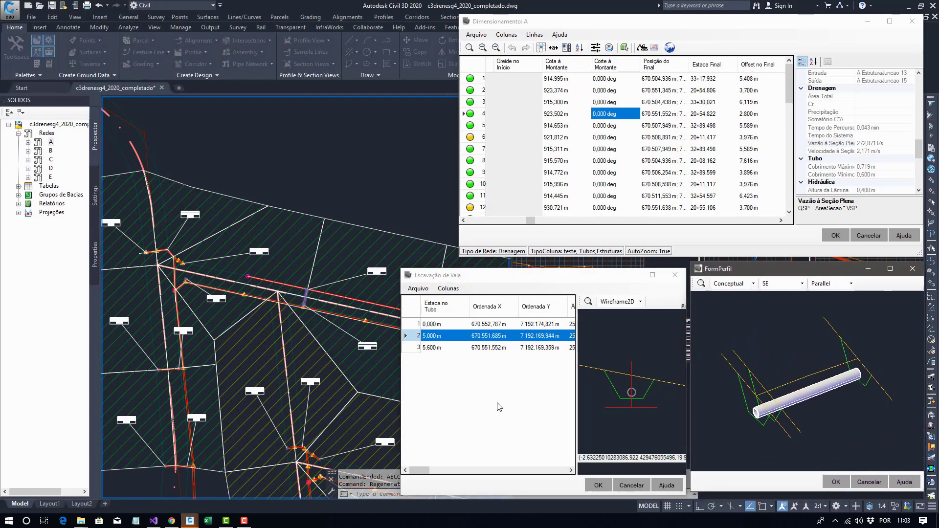
{"action": "left_click_drag", "start_coordinate": [402, 415], "coordinate": [455, 342]}
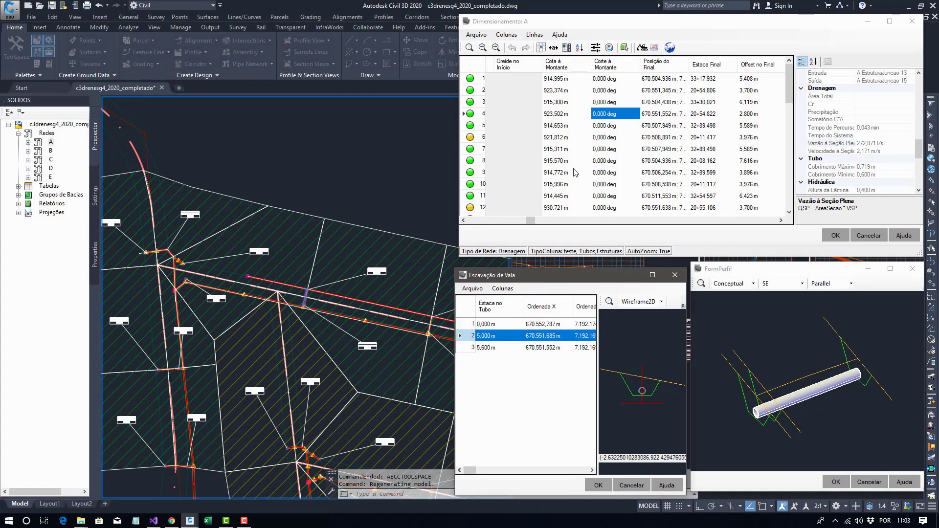
Step through pipes in the sizing table, including rows 10, 9 and 2, comparing each one's trench sections and 3D view.
{"action": "left_click", "coordinate": [577, 184]}
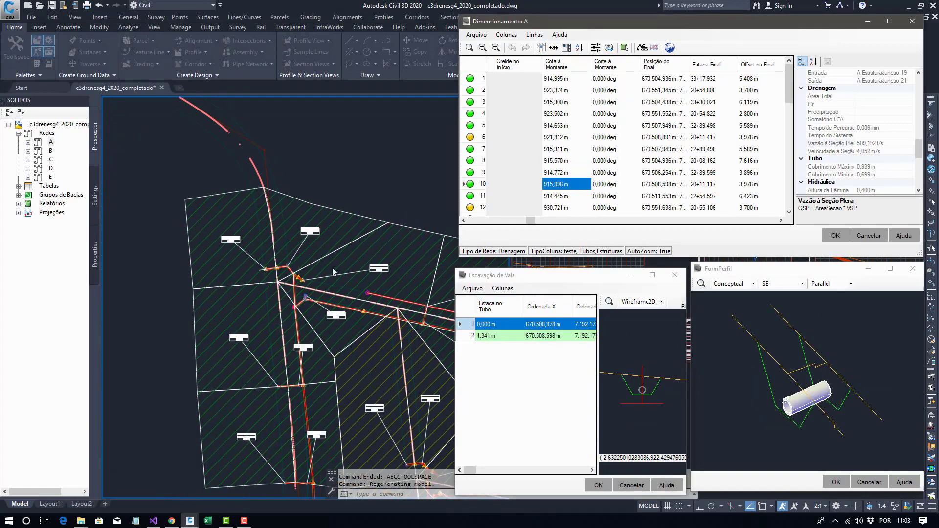
{"action": "left_click", "coordinate": [630, 184]}
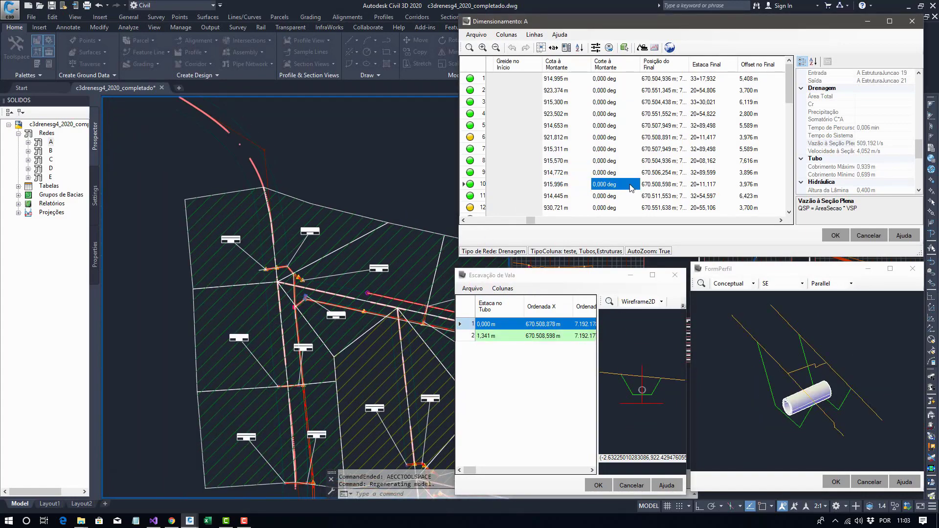
{"action": "left_click", "coordinate": [632, 206]}
{"action": "left_click", "coordinate": [636, 151]}
{"action": "left_click", "coordinate": [633, 115]}
{"action": "left_click", "coordinate": [624, 175]}
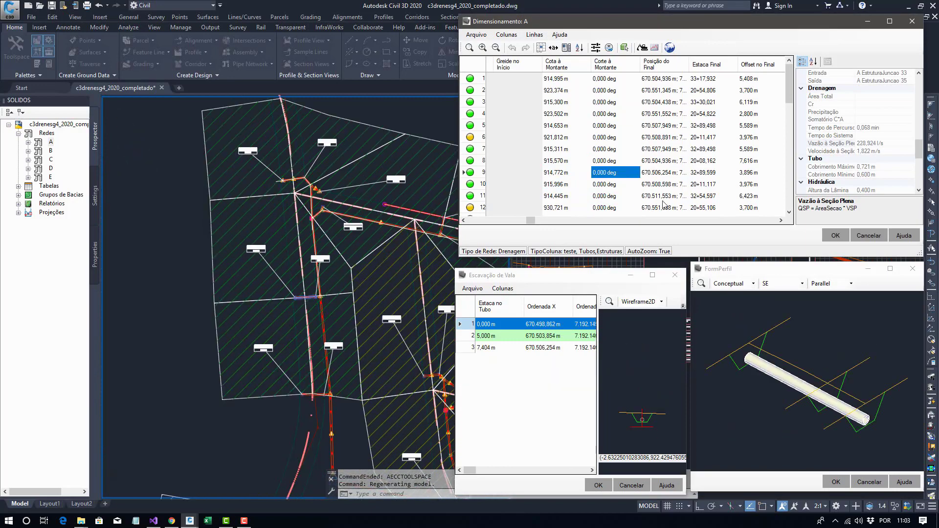
{"action": "left_click", "coordinate": [622, 137]}
{"action": "left_click", "coordinate": [615, 184]}
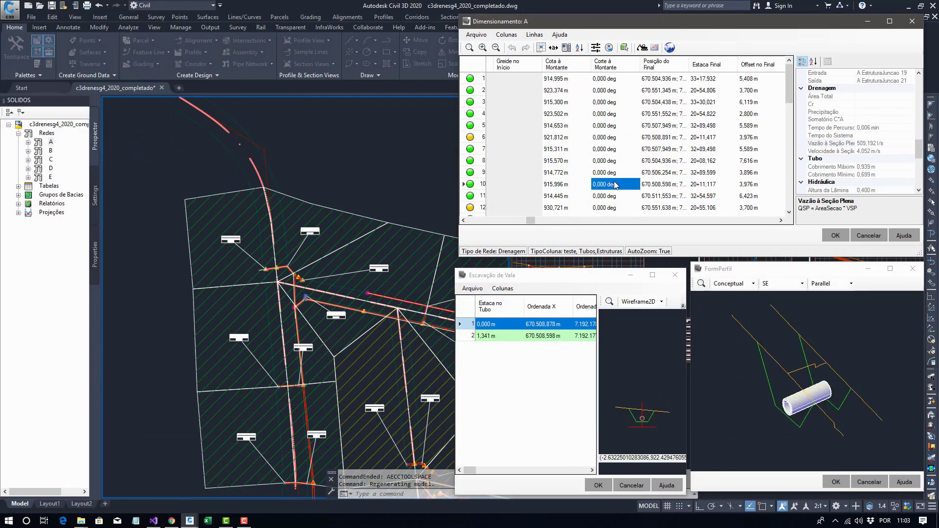
{"action": "left_click", "coordinate": [617, 114]}
{"action": "left_click", "coordinate": [615, 91]}
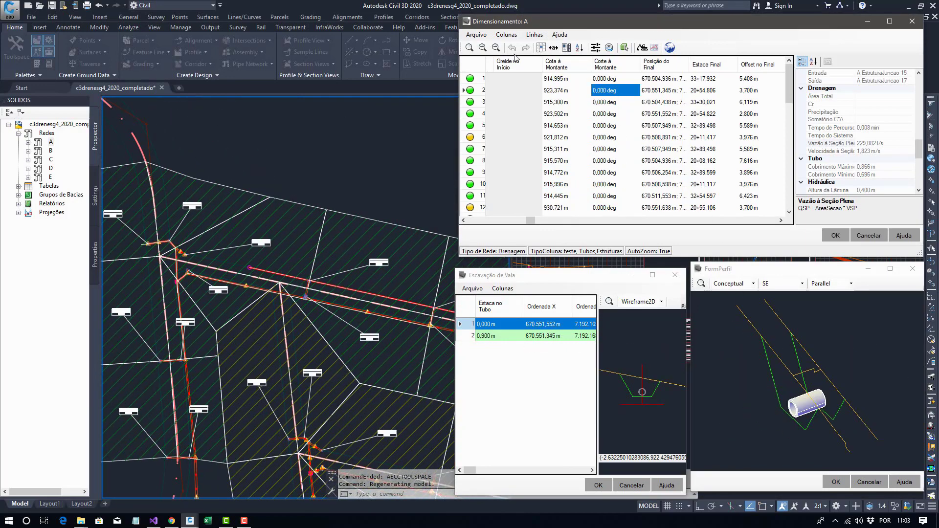
Select all rows of the sizing table and examine the whole network's pipes, structures and trench sections in the 3D profile view.
{"action": "left_click", "coordinate": [472, 64]}
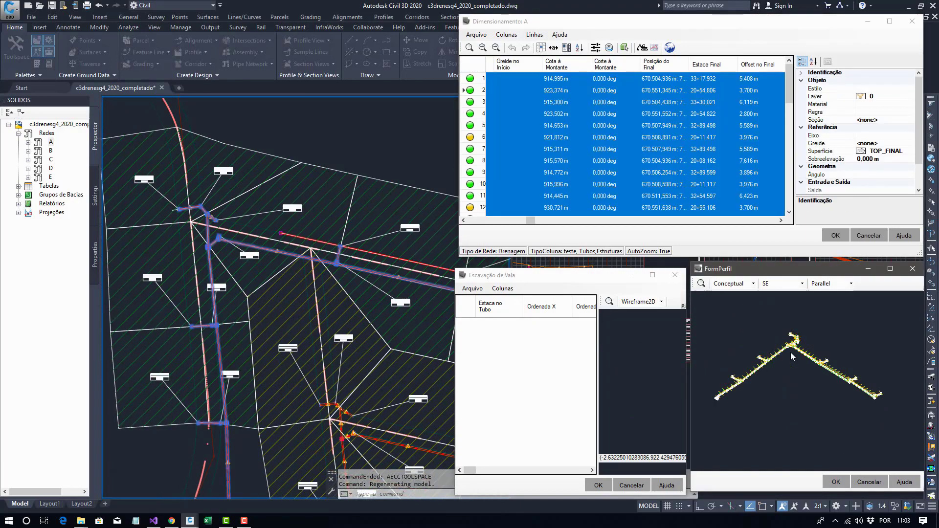
{"action": "scroll", "coordinate": [790, 352], "scroll_direction": "up", "scroll_amount": 5}
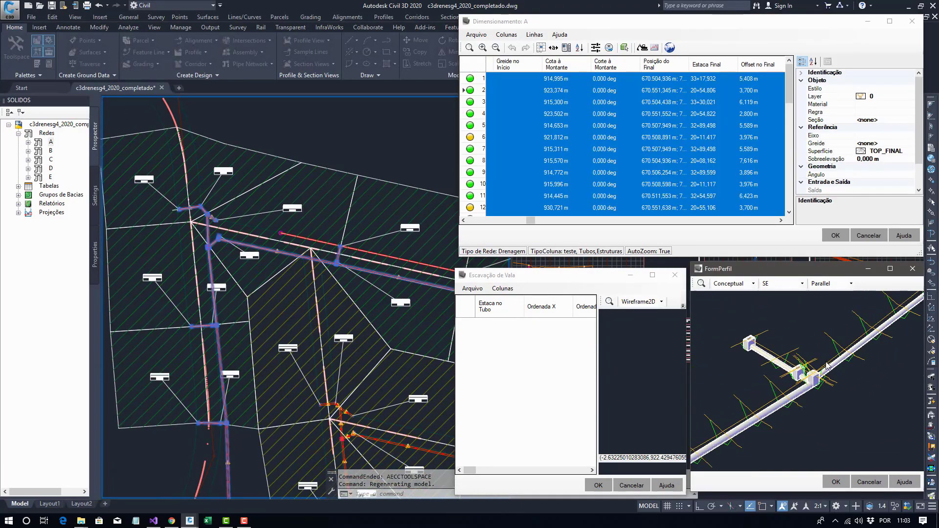
{"action": "scroll", "coordinate": [826, 365], "scroll_direction": "up", "scroll_amount": 3}
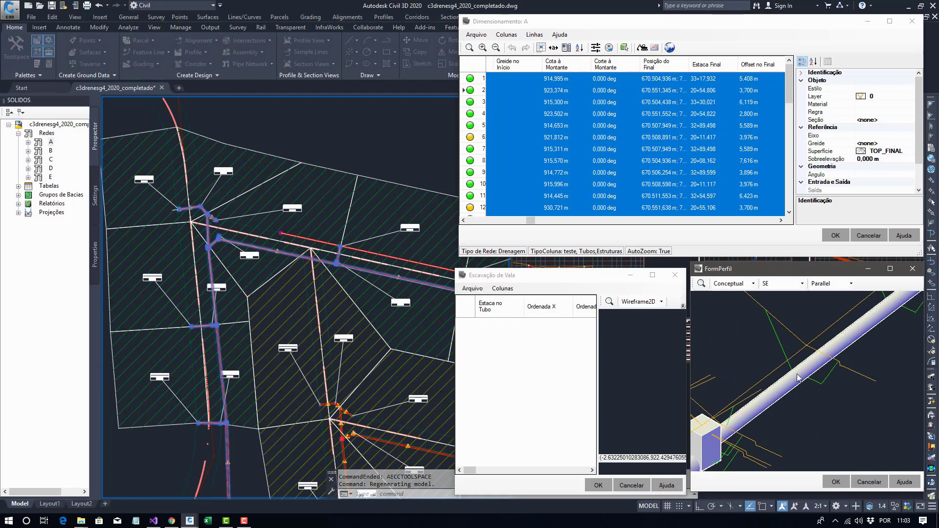
{"action": "scroll", "coordinate": [798, 378], "scroll_direction": "down", "scroll_amount": 4}
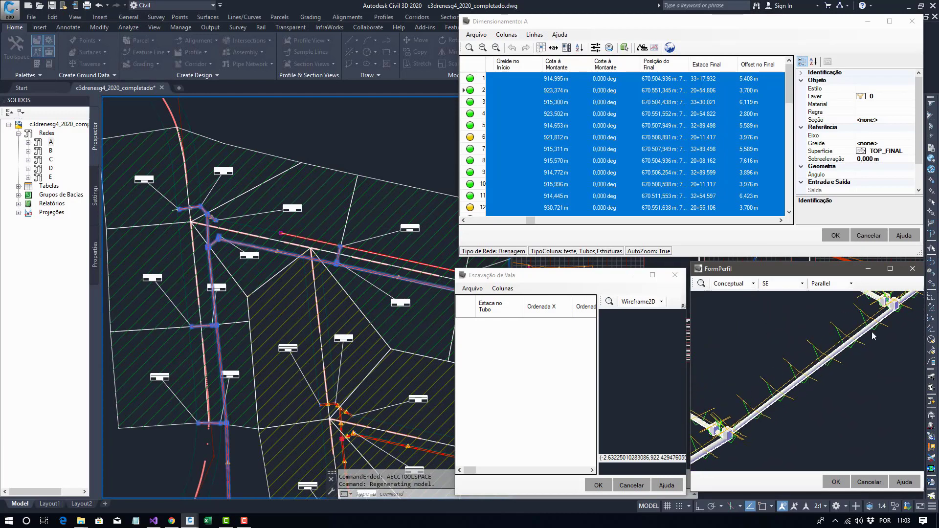
{"action": "scroll", "coordinate": [893, 333], "scroll_direction": "up", "scroll_amount": 3}
{"action": "middle_click_drag", "start_coordinate": [873, 348], "coordinate": [768, 304]}
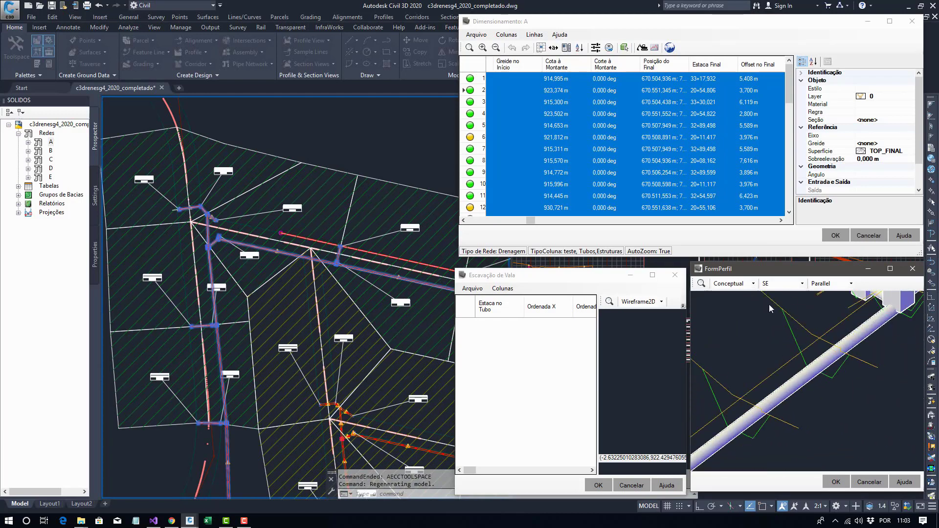
{"action": "scroll", "coordinate": [805, 380], "scroll_direction": "down", "scroll_amount": 4}
{"action": "middle_click_drag", "start_coordinate": [871, 343], "coordinate": [767, 415]}
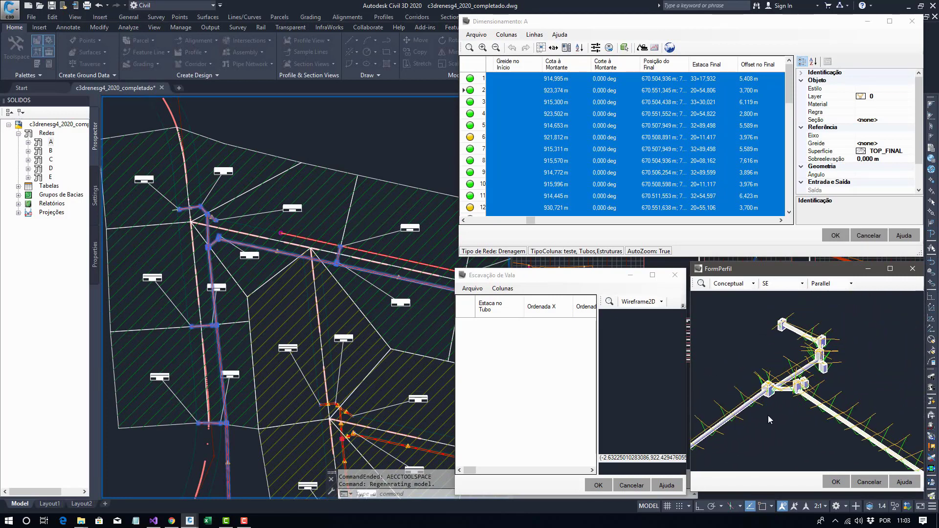
{"action": "middle_click_drag", "start_coordinate": [830, 419], "coordinate": [716, 313]}
{"action": "middle_click_drag", "start_coordinate": [909, 455], "coordinate": [704, 362]}
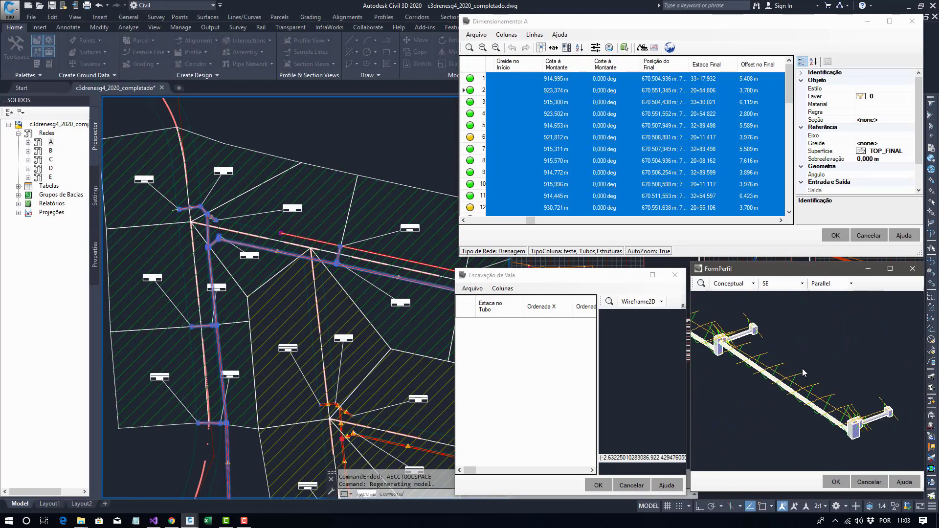
{"action": "scroll", "coordinate": [802, 370], "scroll_direction": "down", "scroll_amount": 3}
{"action": "mouse_move", "coordinate": [818, 364]}
{"action": "middle_mouse_down"}
{"action": "mouse_move", "coordinate": [870, 387]}
{"action": "mouse_move", "coordinate": [873, 401]}
{"action": "mouse_move", "coordinate": [809, 365]}
{"action": "middle_mouse_up"}
{"action": "scroll", "coordinate": [875, 402], "scroll_direction": "down", "scroll_amount": 2}
{"action": "scroll", "coordinate": [759, 362], "scroll_direction": "up", "scroll_amount": 2}
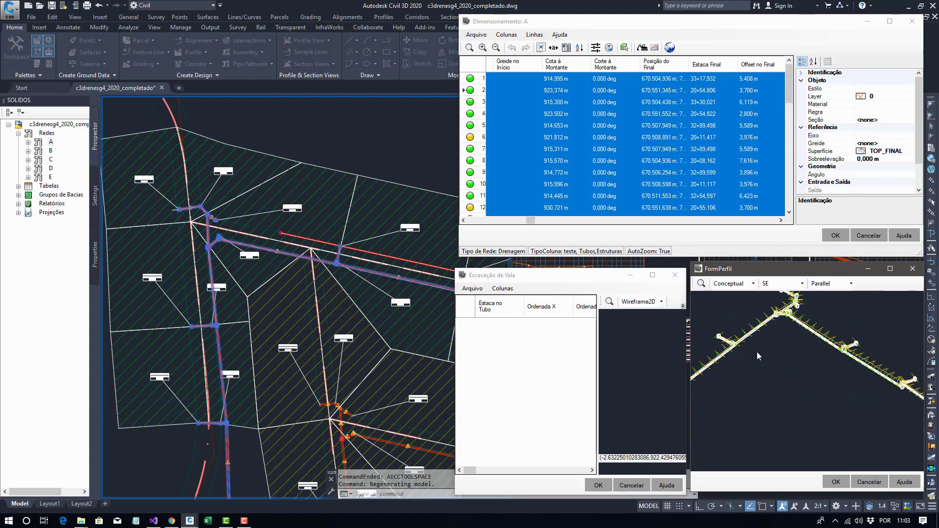
{"action": "middle_click_drag", "start_coordinate": [755, 351], "coordinate": [783, 378]}
{"action": "scroll", "coordinate": [786, 366], "scroll_direction": "up", "scroll_amount": 5}
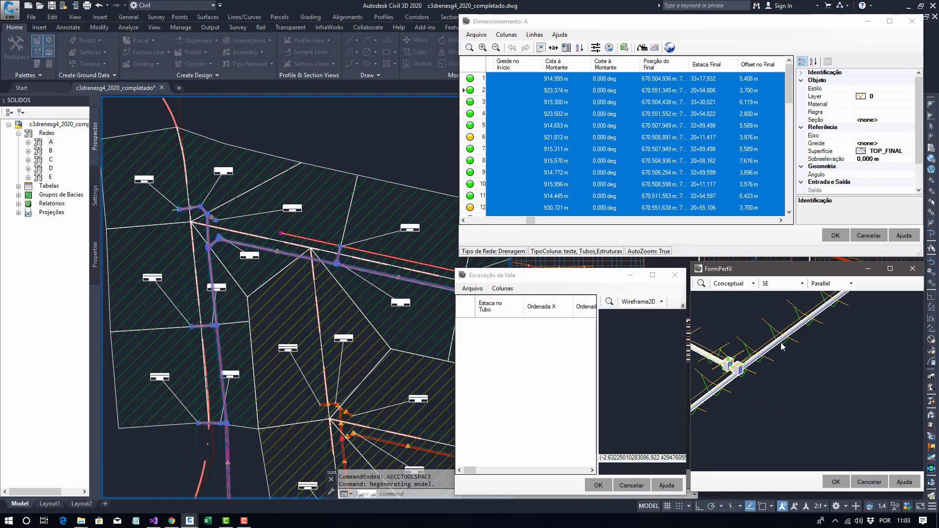
{"action": "mouse_move", "coordinate": [782, 347]}
{"action": "middle_mouse_down"}
{"action": "mouse_move", "coordinate": [817, 366]}
{"action": "mouse_move", "coordinate": [823, 412]}
{"action": "middle_mouse_up"}
Select the row 3 pipe alone and review its properties down to the Drenagem group.
{"action": "left_click", "coordinate": [669, 136]}
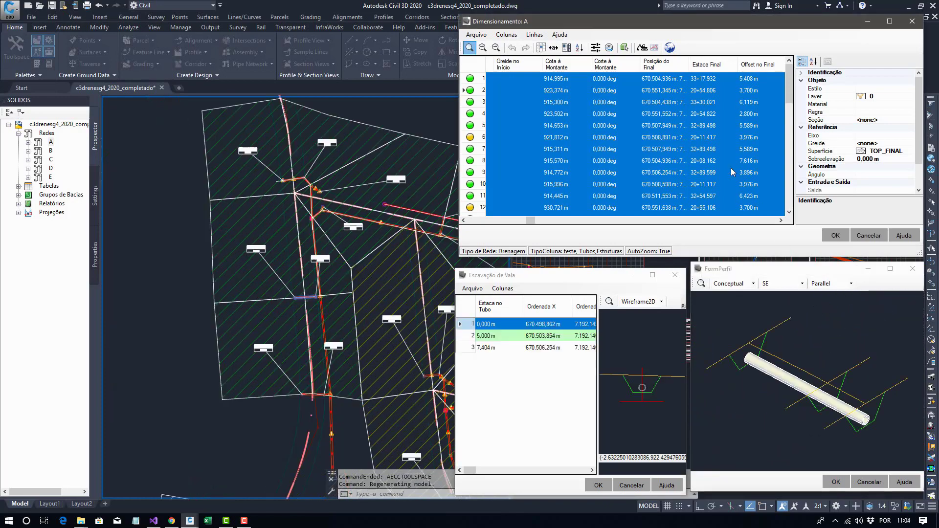
{"action": "left_click", "coordinate": [708, 101]}
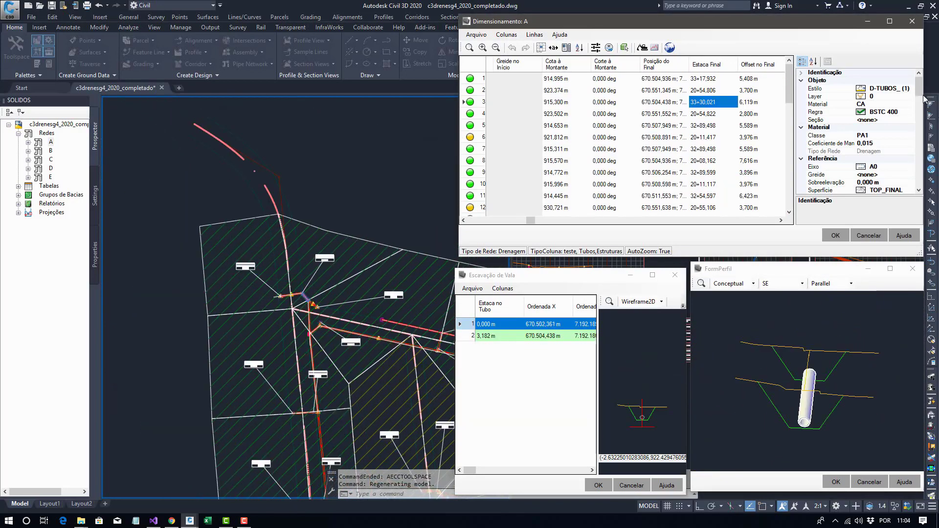
{"action": "left_click_drag", "start_coordinate": [918, 90], "coordinate": [916, 143]}
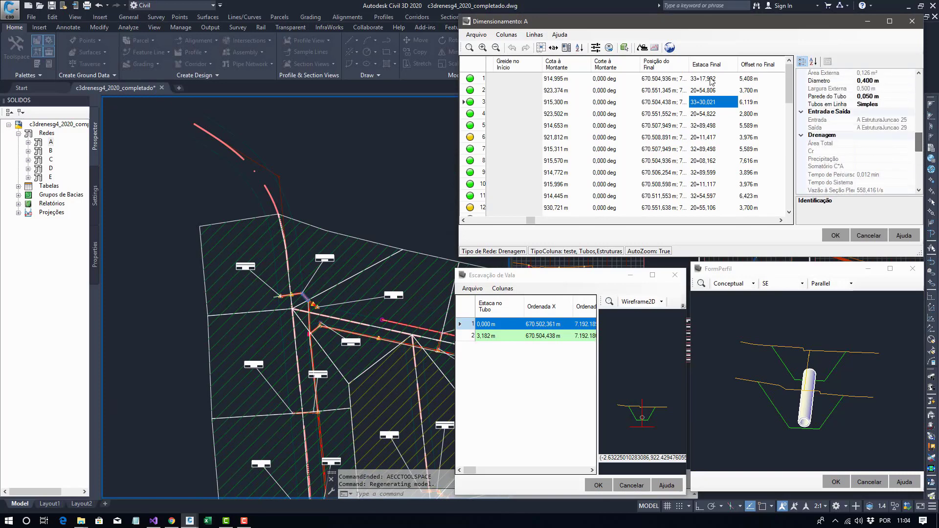
Open the network's property settings and review the Escavação group, including the Talude Máximo description.
{"action": "left_click", "coordinate": [609, 47]}
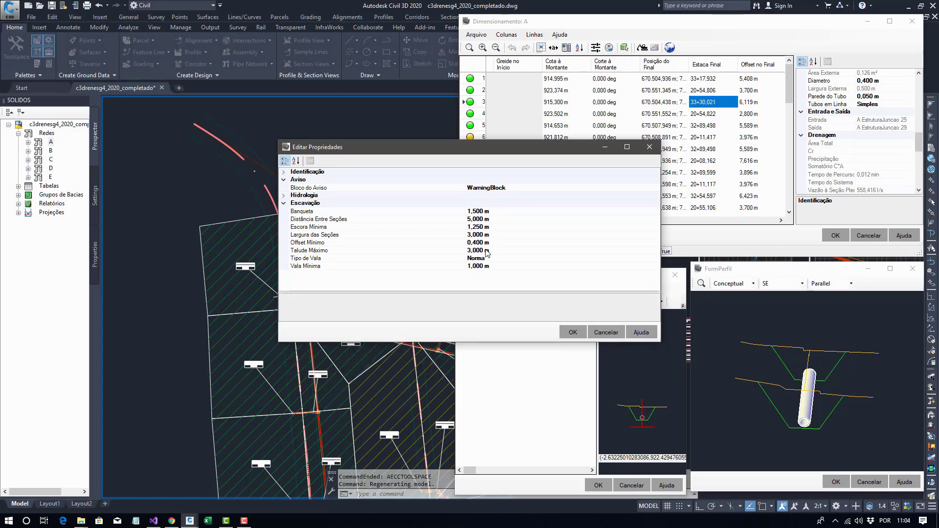
{"action": "left_click", "coordinate": [304, 204]}
{"action": "left_click", "coordinate": [309, 219]}
{"action": "left_click", "coordinate": [320, 250]}
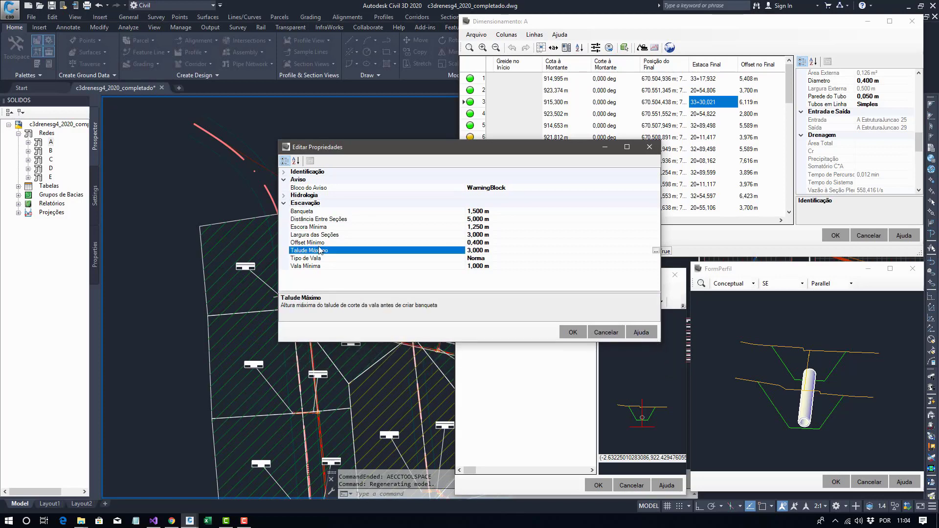
Expand the Hidrologia settings and open the online rain equation search from the Equação property.
{"action": "left_click", "coordinate": [283, 195]}
{"action": "left_click", "coordinate": [356, 235]}
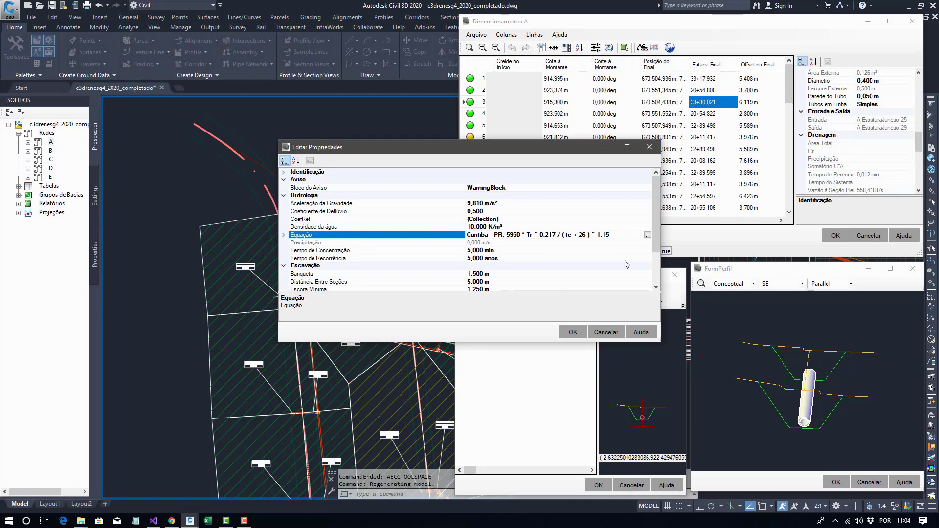
{"action": "left_click", "coordinate": [646, 235]}
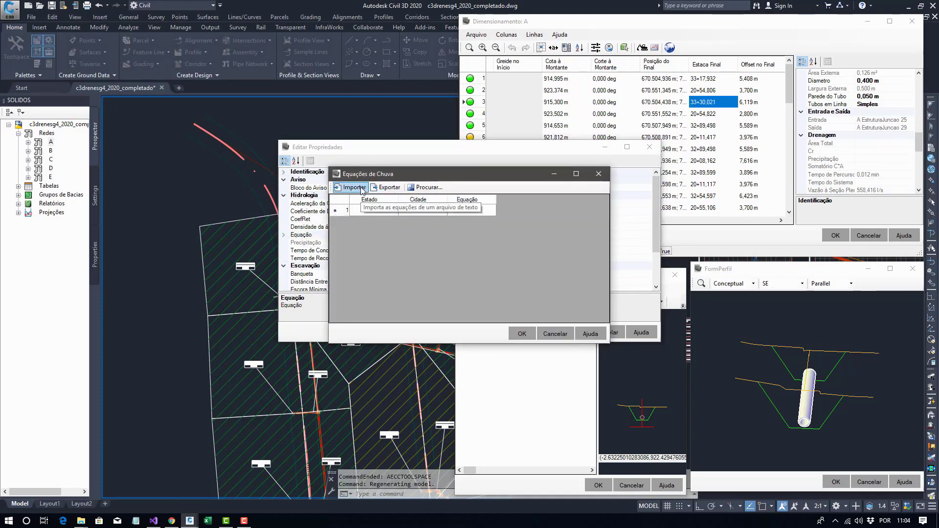
{"action": "left_click", "coordinate": [423, 187]}
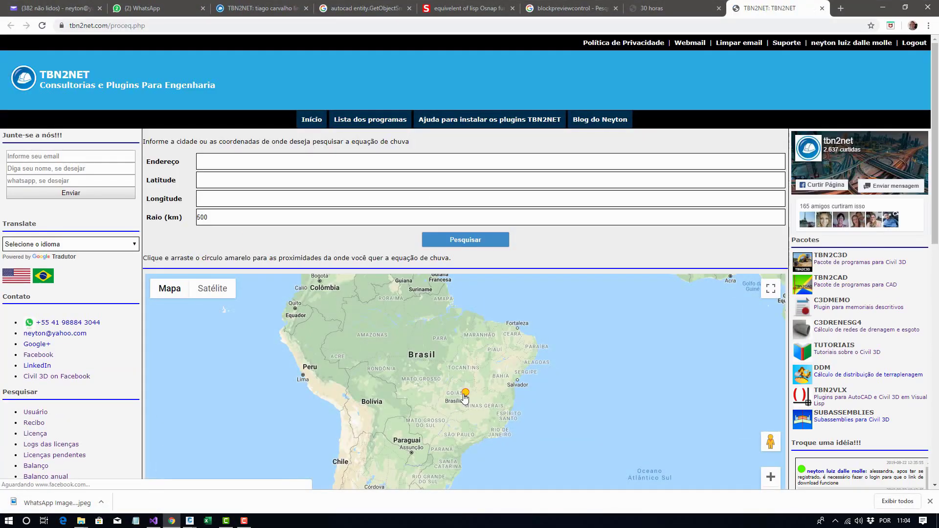
Search for rain equations within 500 km of a map point at about latitude -22.43, longitude -49.48.
{"action": "left_click_drag", "start_coordinate": [467, 394], "coordinate": [456, 431]}
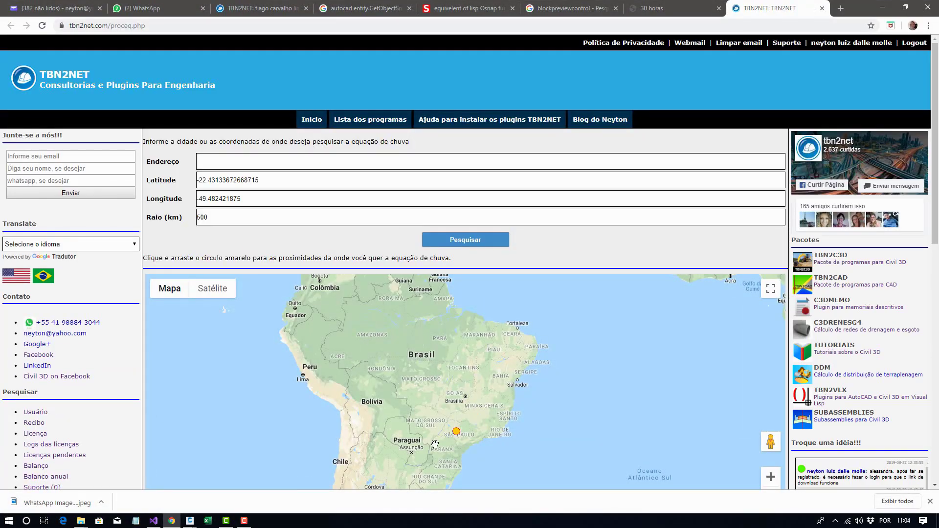
{"action": "left_click", "coordinate": [474, 242]}
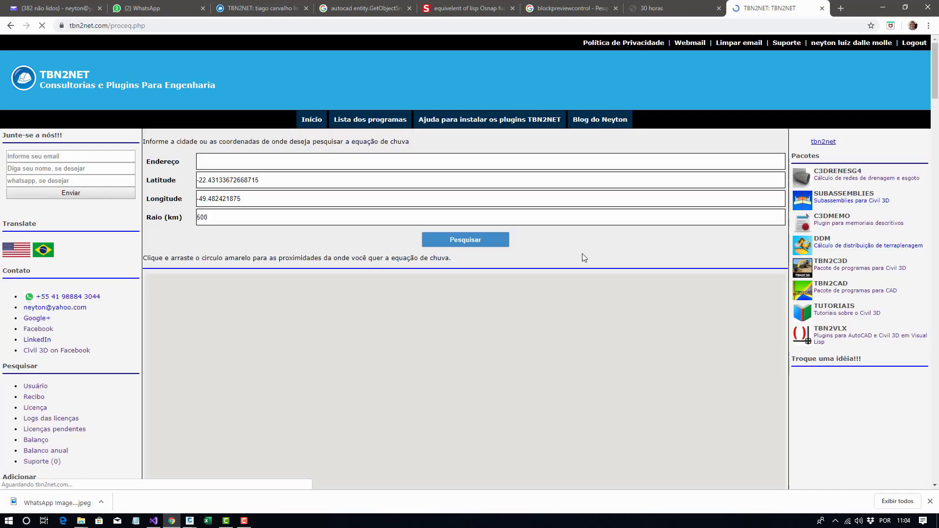
{"action": "scroll", "coordinate": [559, 342], "scroll_direction": "down", "scroll_amount": 2}
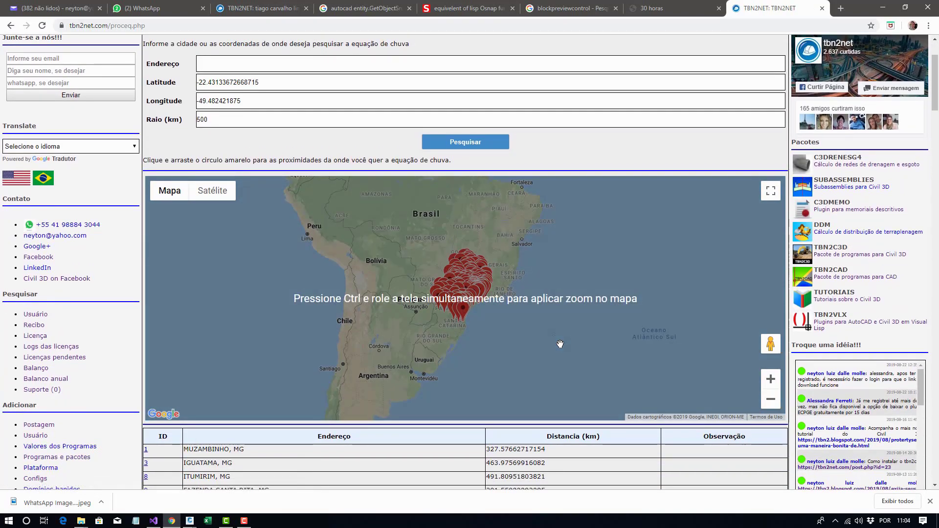
{"action": "scroll", "coordinate": [517, 244], "scroll_direction": "down", "scroll_amount": 2}
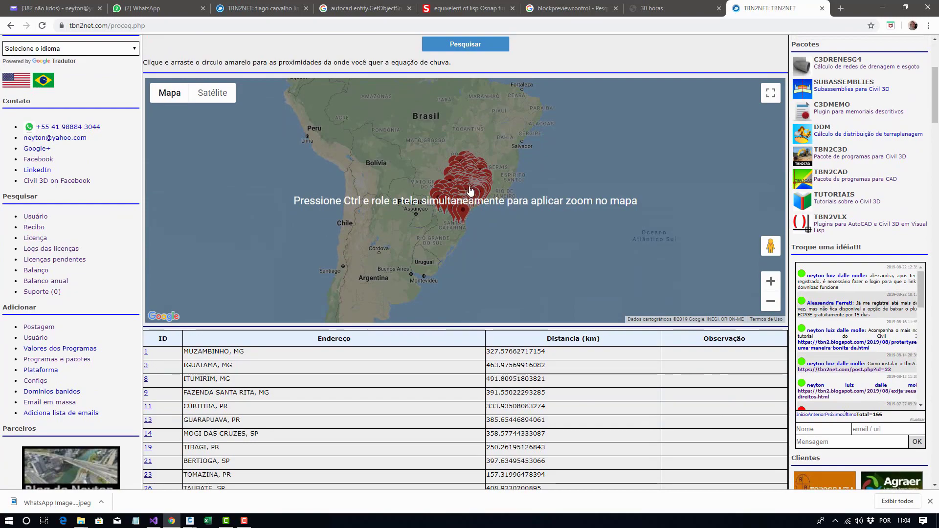
Open the Botucatu, SP rain equation record from the results map and select its equation text.
{"action": "scroll", "coordinate": [470, 191], "scroll_direction": "up", "scroll_amount": 2, "text": "ctrl"}
{"action": "scroll", "coordinate": [469, 190], "scroll_direction": "up", "scroll_amount": 4, "text": "ctrl"}
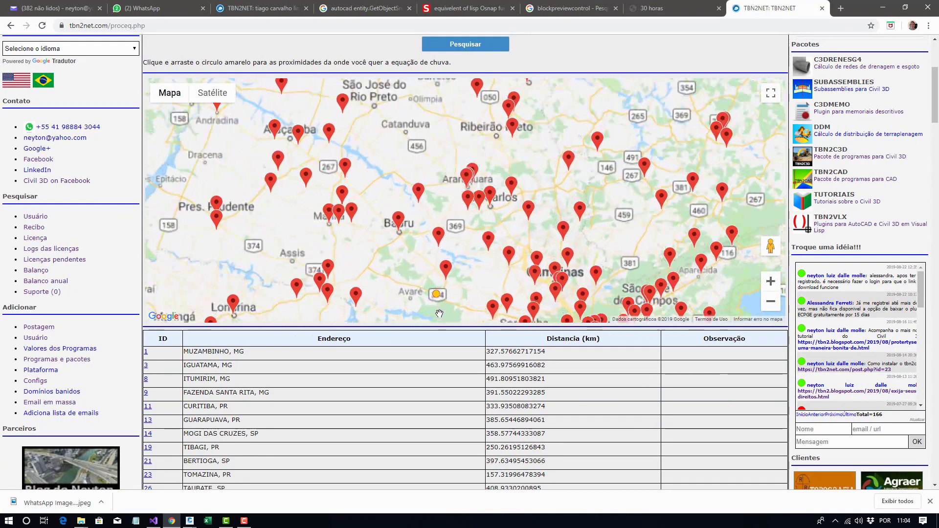
{"action": "scroll", "coordinate": [440, 303], "scroll_direction": "up", "scroll_amount": 2, "text": "ctrl"}
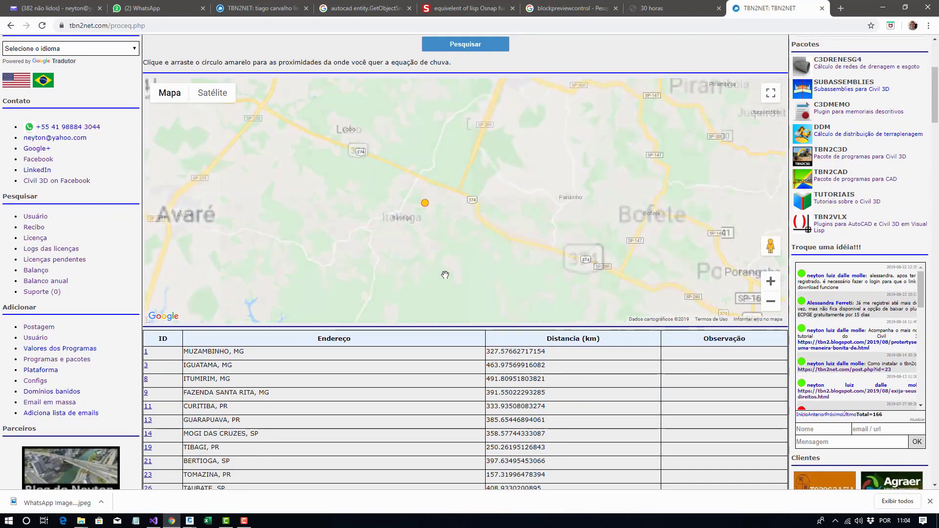
{"action": "scroll", "coordinate": [463, 231], "scroll_direction": "down", "scroll_amount": 1}
{"action": "scroll", "coordinate": [463, 230], "scroll_direction": "down", "scroll_amount": 1}
{"action": "scroll", "coordinate": [463, 231], "scroll_direction": "down", "scroll_amount": 1, "text": "ctrl"}
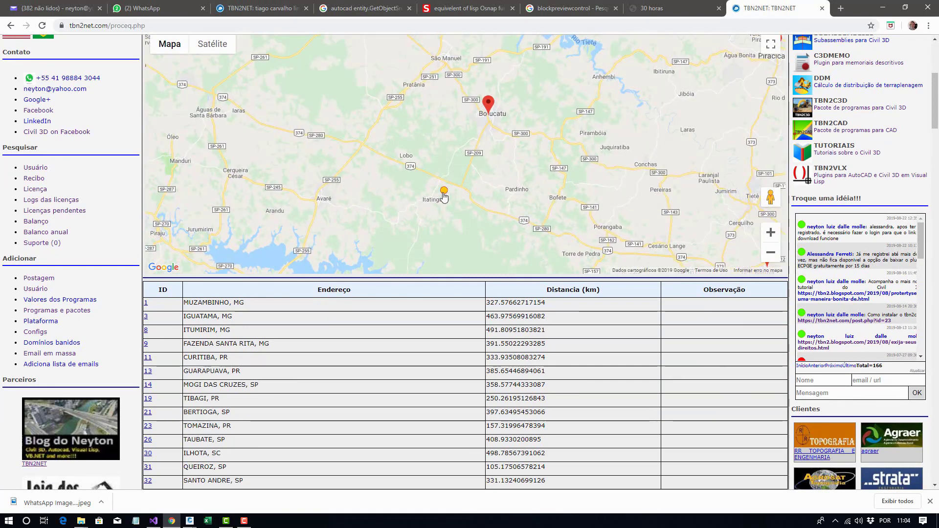
{"action": "left_click", "coordinate": [491, 111]}
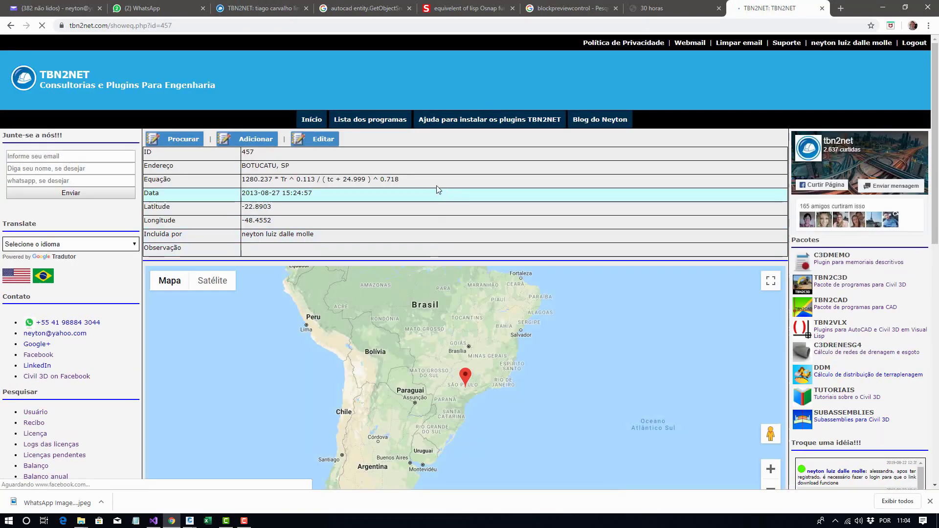
{"action": "left_click_drag", "start_coordinate": [401, 180], "coordinate": [243, 181]}
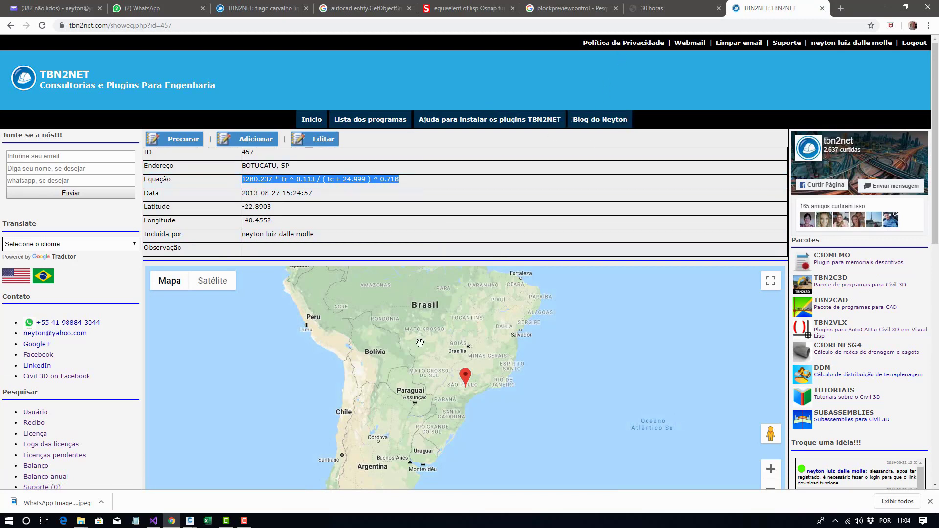
Switch back to Civil 3D and dismiss the Equações de Chuva dialog without importing any equation.
{"action": "left_click", "coordinate": [189, 520]}
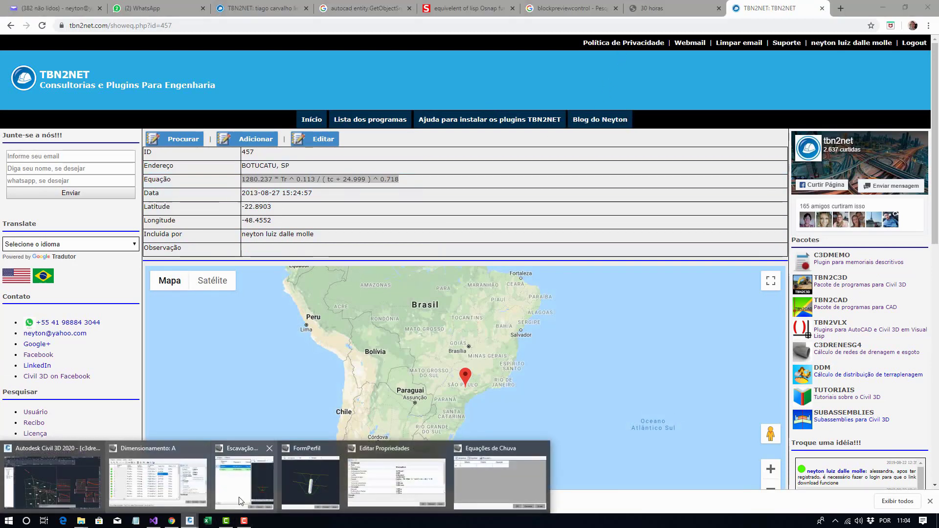
{"action": "left_click", "coordinate": [473, 487]}
{"action": "left_click", "coordinate": [555, 334]}
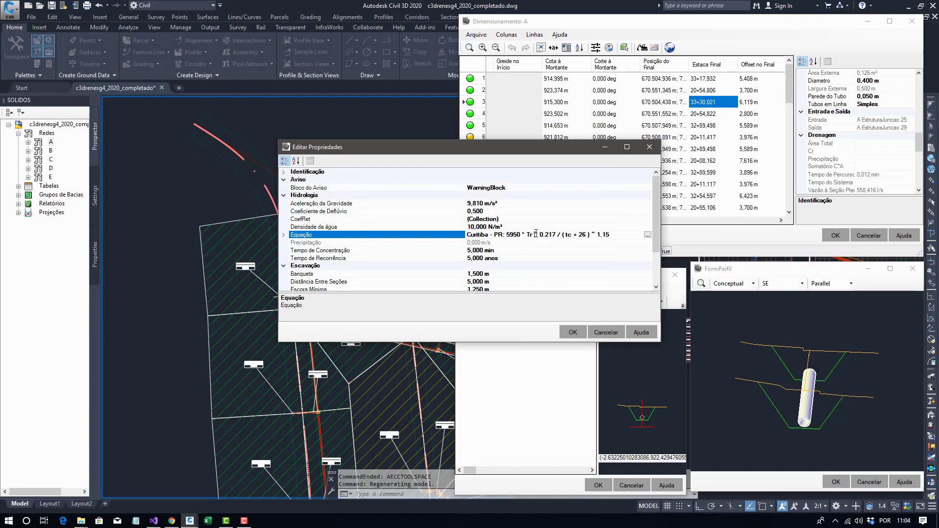
Expand the Equação property, check its Equação and Cidade fields, and cancel the property settings.
{"action": "left_click_drag", "start_coordinate": [621, 238], "coordinate": [439, 240]}
{"action": "left_click", "coordinate": [283, 235]}
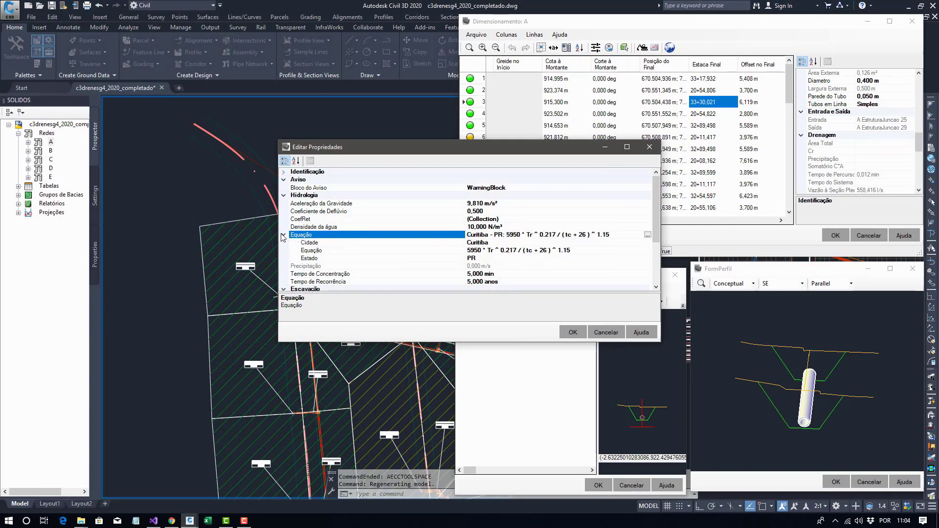
{"action": "left_click", "coordinate": [483, 251]}
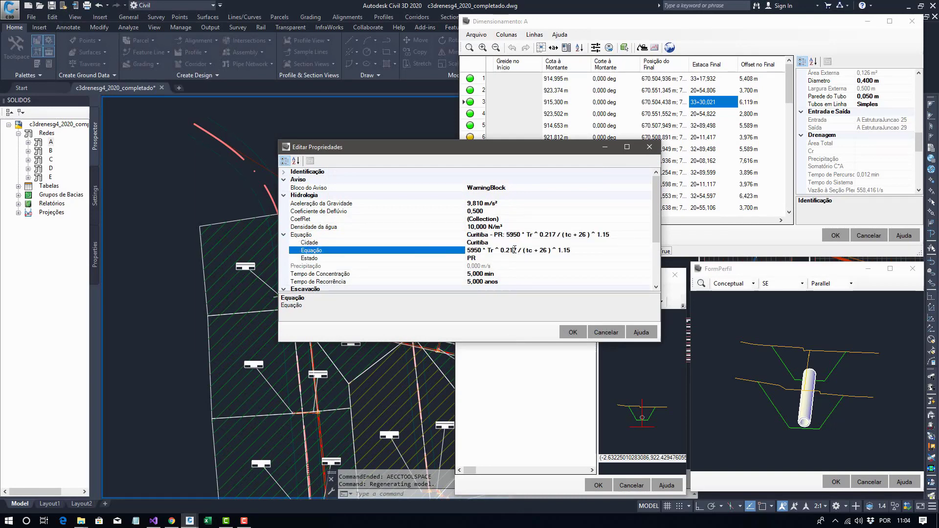
{"action": "left_click", "coordinate": [472, 242]}
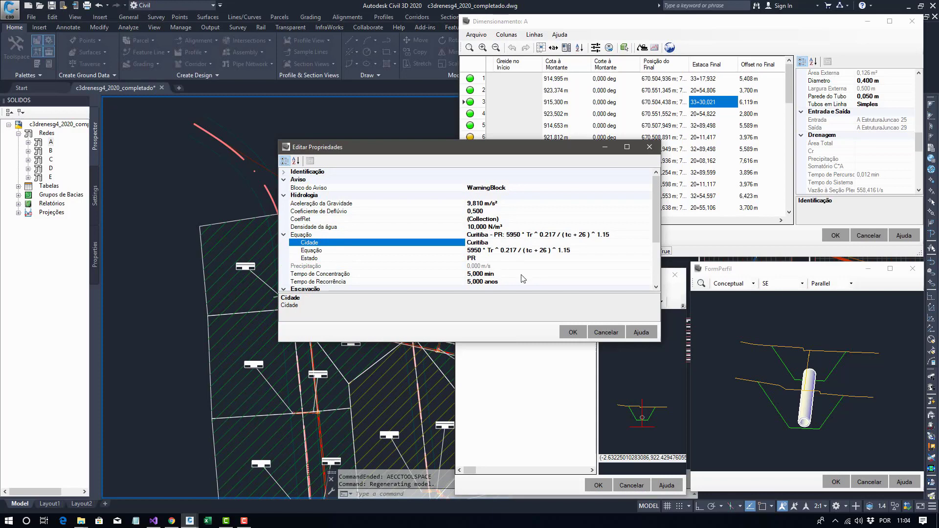
{"action": "left_click", "coordinate": [601, 330]}
Step through the pipes in rows 8, 4 and 9 of the sizing table, comparing their trench sections and 3D views.
{"action": "left_click", "coordinate": [666, 166]}
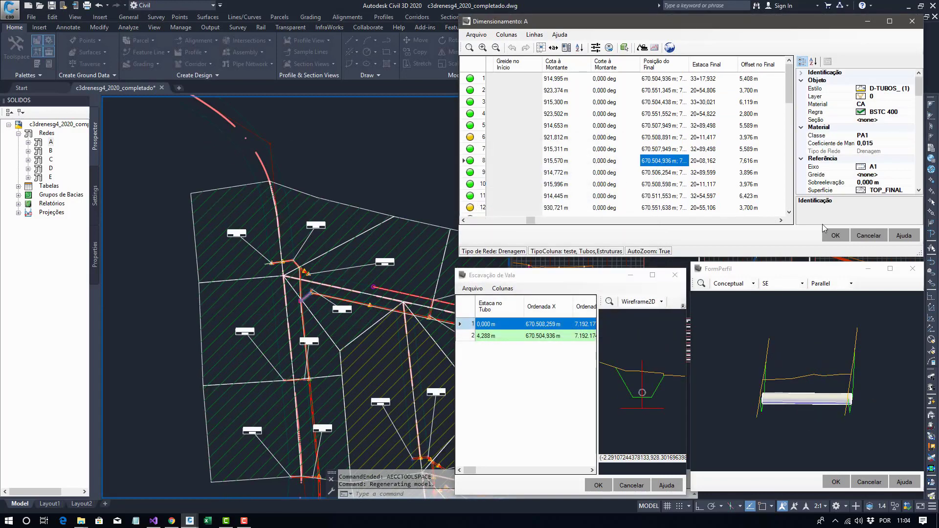
{"action": "key", "text": "Up"}
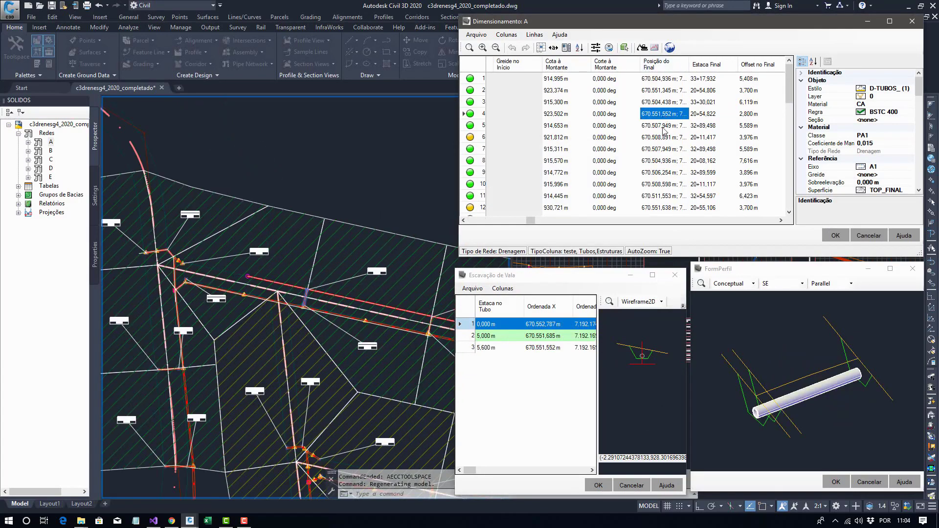
{"action": "key", "text": "Down"}
{"action": "key", "text": "Down"}
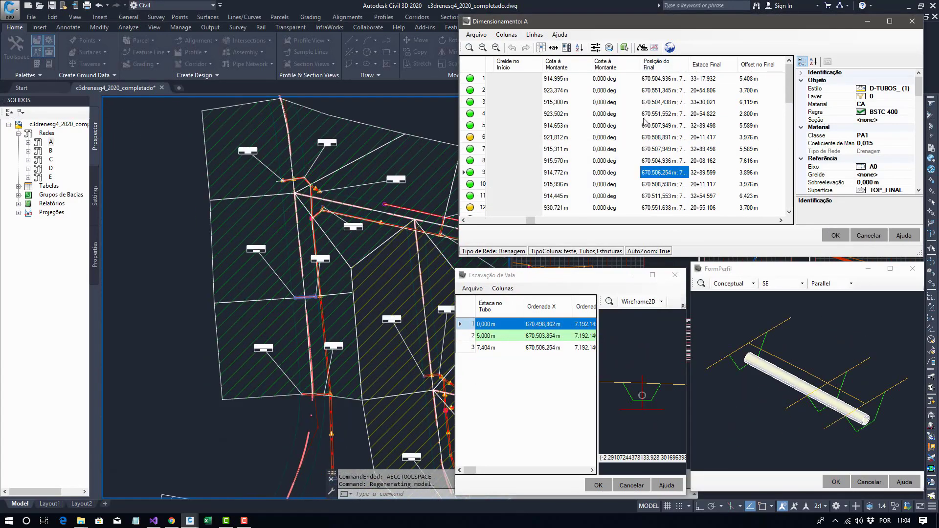
Export the sizing table as adadas.html on RAMDISK (F:), replacing the existing file.
{"action": "left_click", "coordinate": [670, 47]}
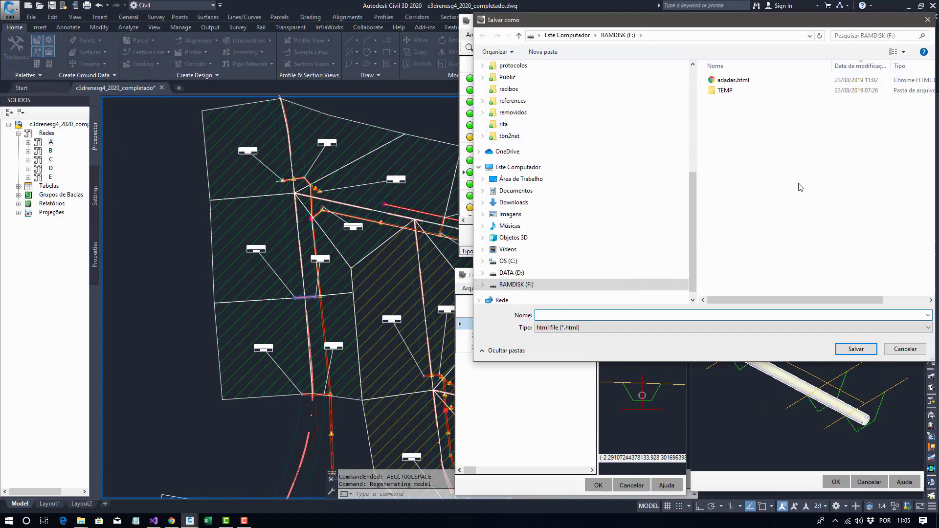
{"action": "left_click_drag", "start_coordinate": [750, 22], "coordinate": [714, 103]}
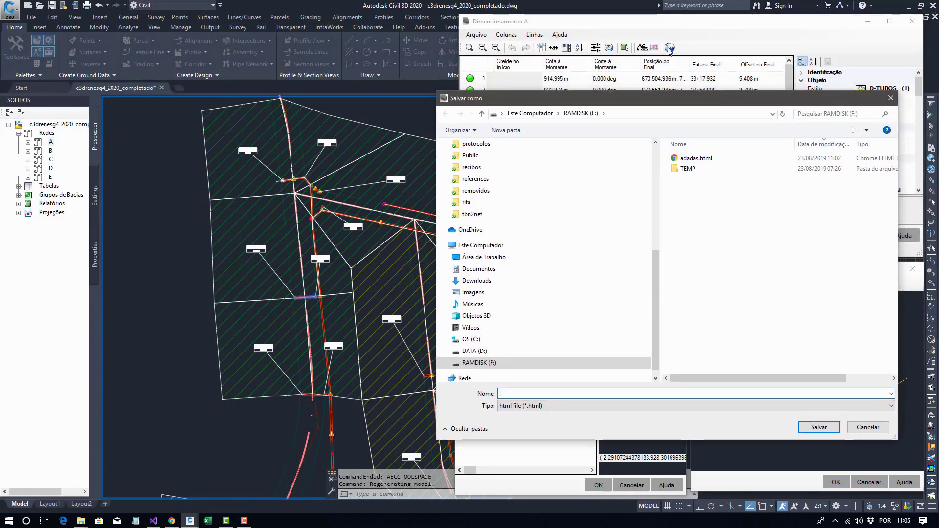
{"action": "left_click", "coordinate": [695, 158]}
{"action": "left_click", "coordinate": [818, 427]}
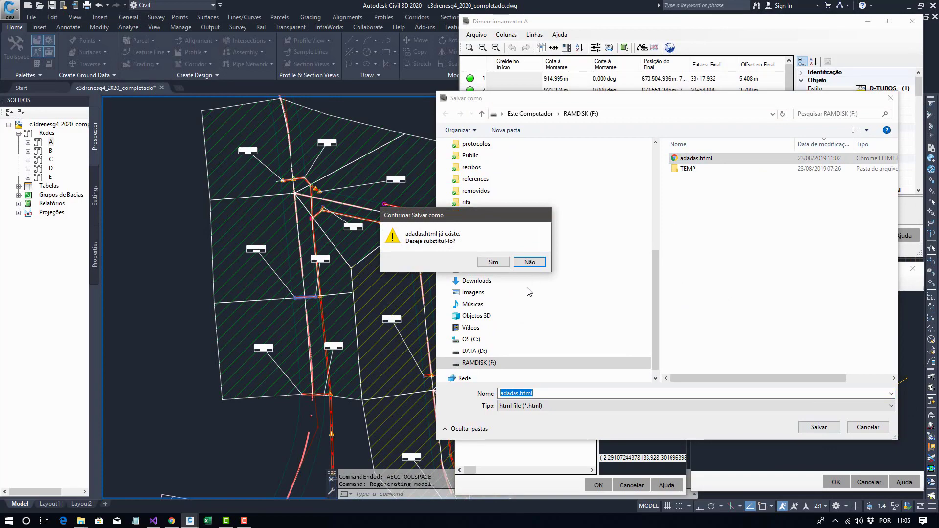
{"action": "left_click", "coordinate": [495, 263]}
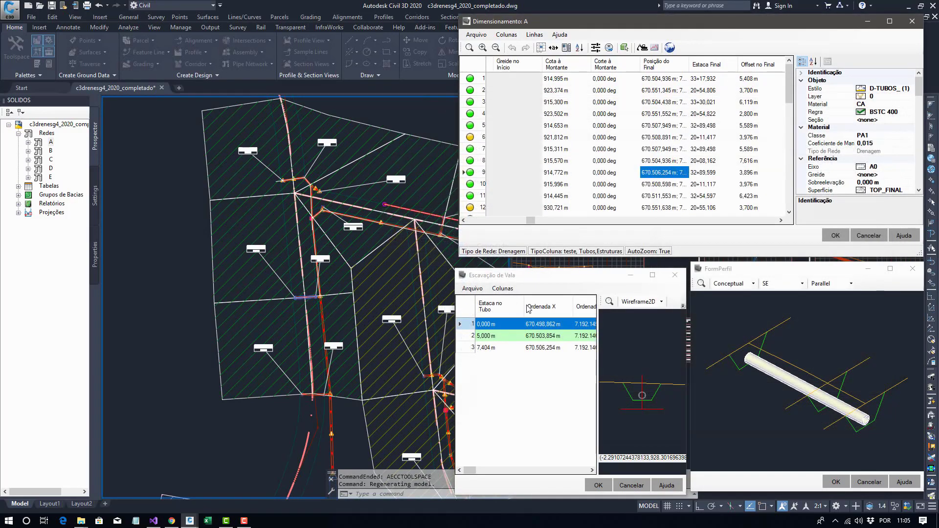
Examine the exported HTML sizing report's pipe rows, column headings and overall layout.
{"action": "scroll", "coordinate": [368, 265], "scroll_direction": "down", "scroll_amount": 4}
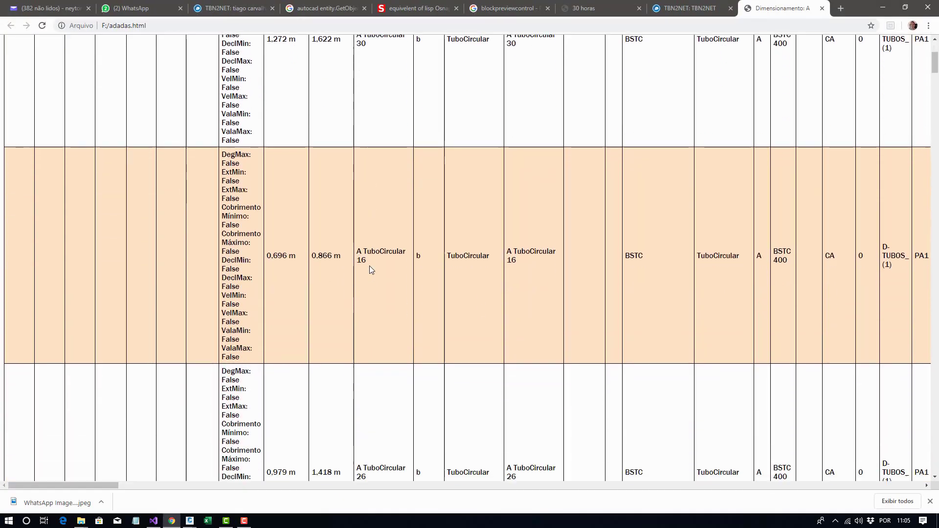
{"action": "scroll", "coordinate": [368, 265], "scroll_direction": "down", "scroll_amount": 3, "text": "ctrl"}
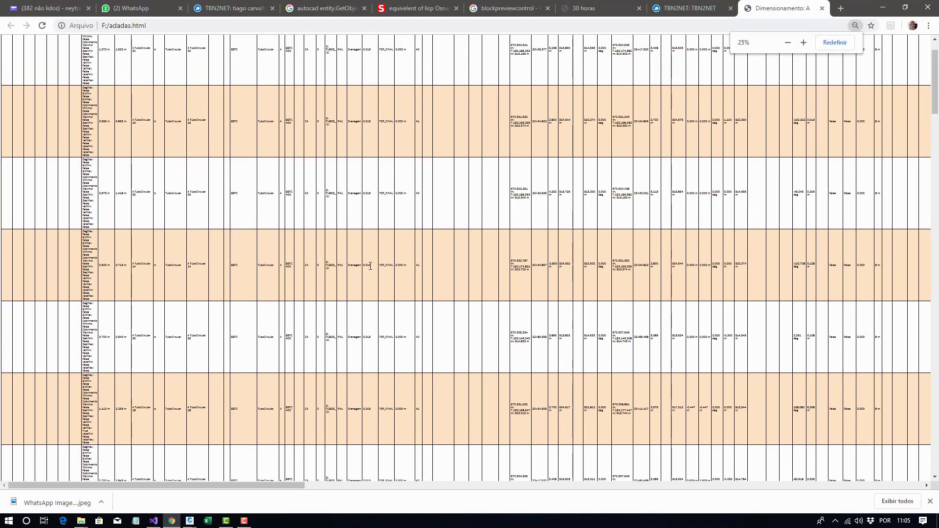
{"action": "left_click_drag", "start_coordinate": [287, 486], "coordinate": [245, 482]}
{"action": "scroll", "coordinate": [105, 349], "scroll_direction": "up", "scroll_amount": 5, "text": "ctrl"}
{"action": "scroll", "coordinate": [103, 349], "scroll_direction": "up", "scroll_amount": 1, "text": "ctrl"}
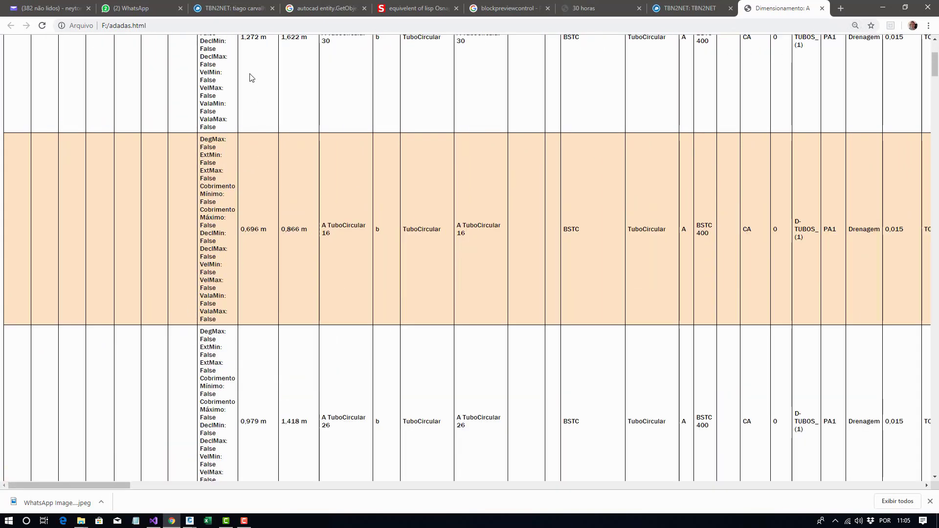
{"action": "scroll", "coordinate": [273, 205], "scroll_direction": "down", "scroll_amount": 1}
{"action": "scroll", "coordinate": [273, 205], "scroll_direction": "up", "scroll_amount": 5}
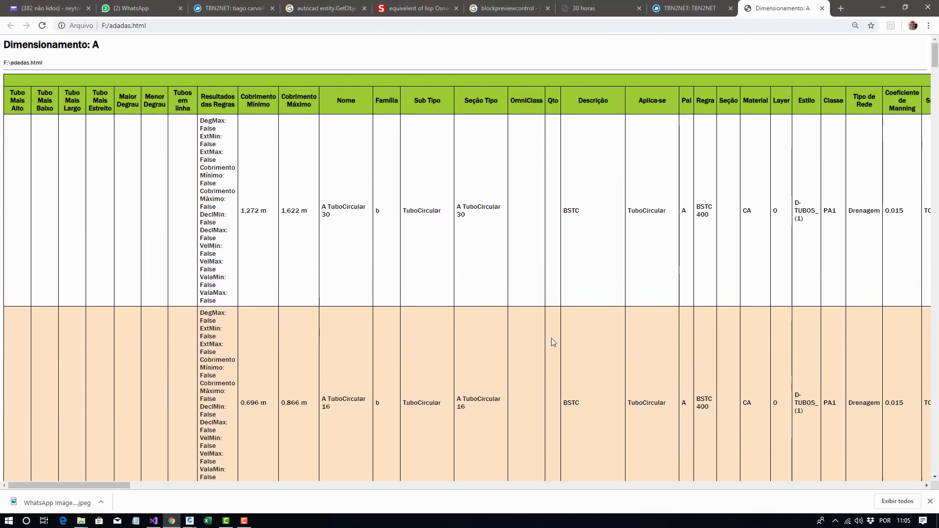
Switch back to Civil 3D's sizing table and extend the Escavação de Vala window slightly upward.
{"action": "left_click", "coordinate": [190, 522]}
{"action": "left_click", "coordinate": [176, 479]}
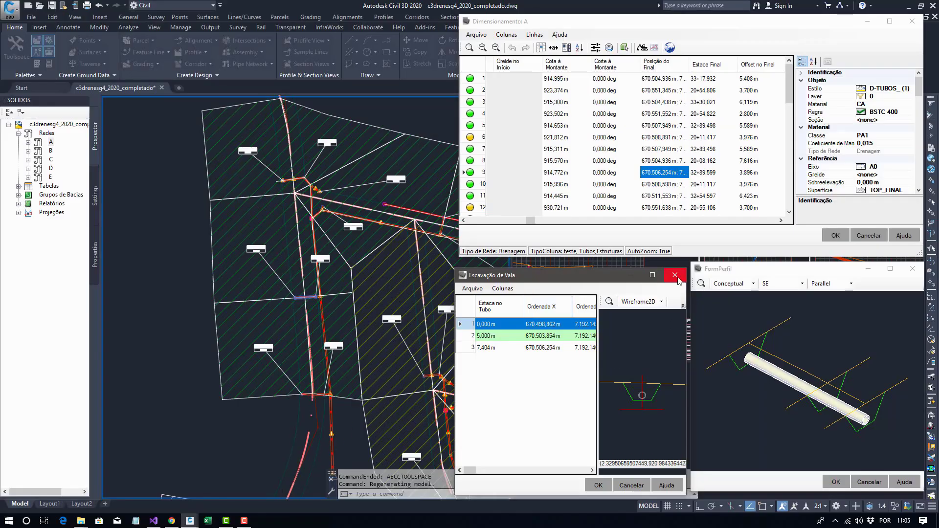
{"action": "left_click_drag", "start_coordinate": [610, 271], "coordinate": [610, 267]}
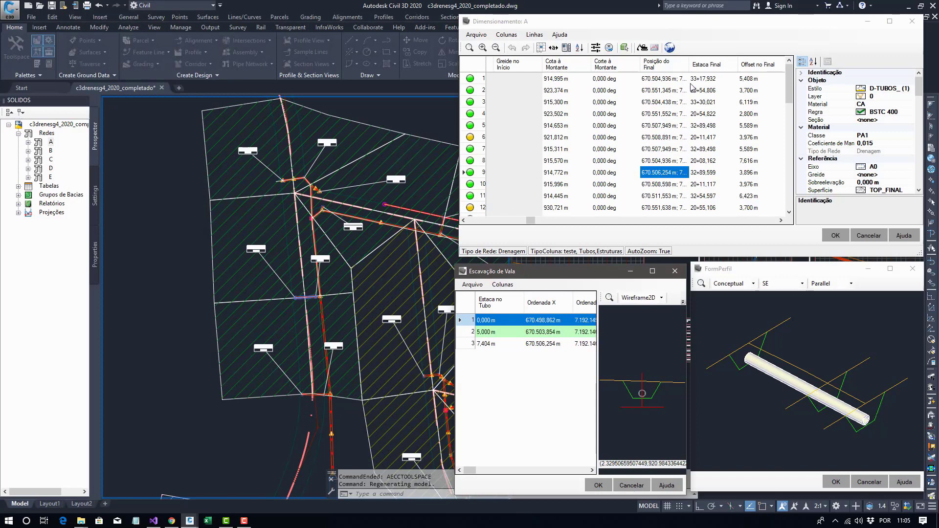
Widen the Posição do Final column and pick a new end position for the row 4 pipe on the plan.
{"action": "left_click_drag", "start_coordinate": [689, 72], "coordinate": [745, 71]}
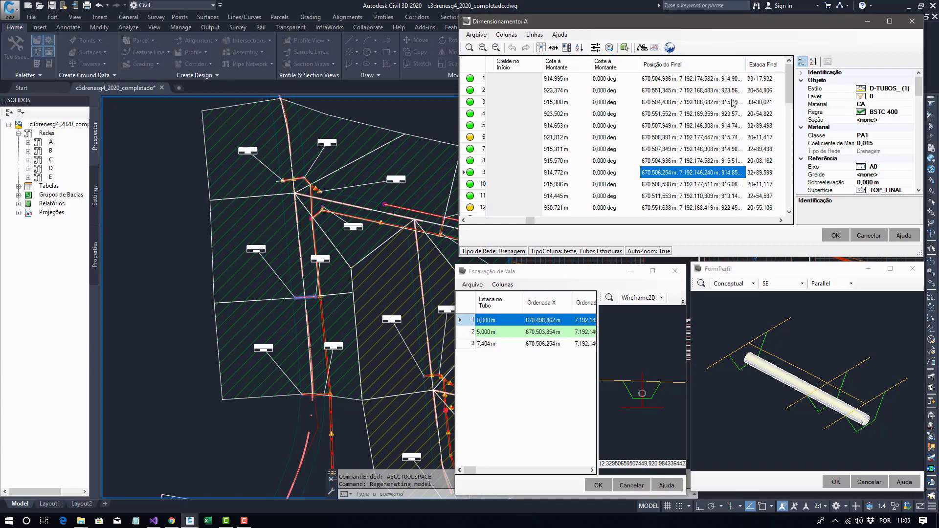
{"action": "left_click", "coordinate": [685, 113]}
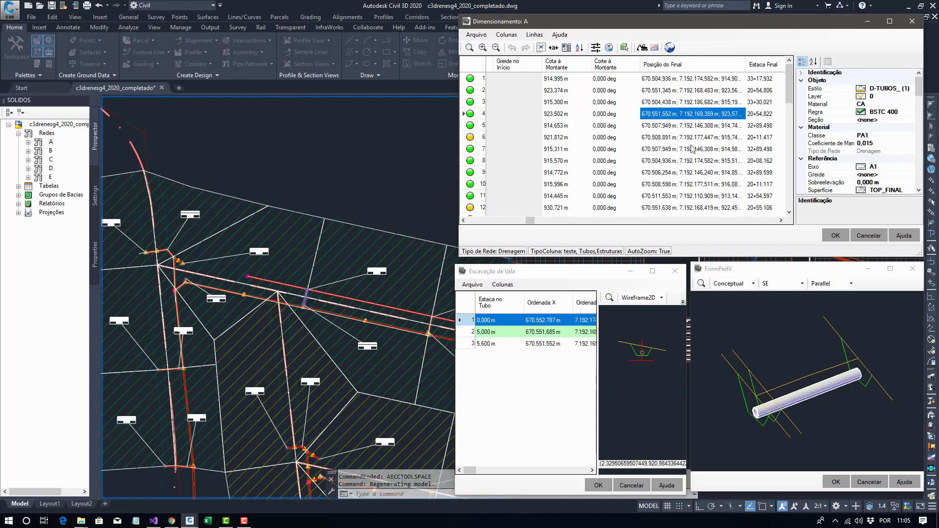
{"action": "left_click", "coordinate": [715, 120]}
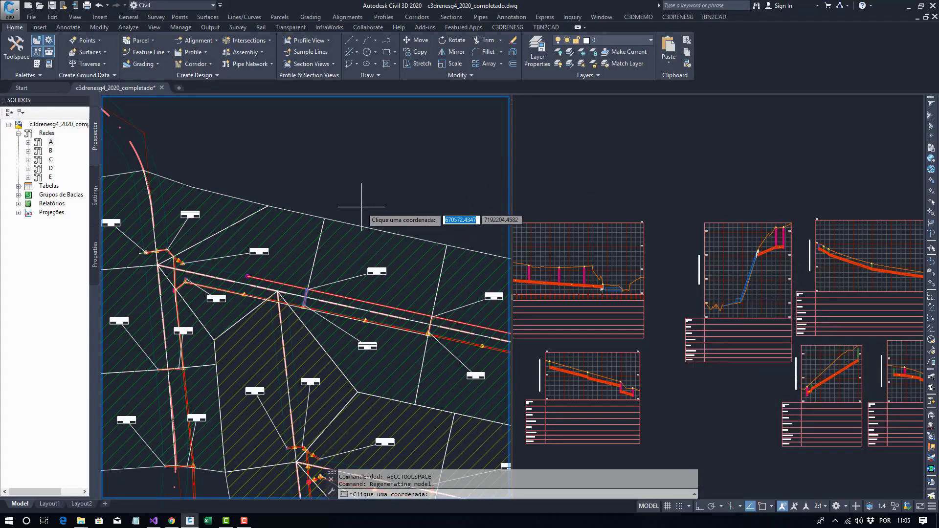
{"action": "left_click", "coordinate": [306, 299]}
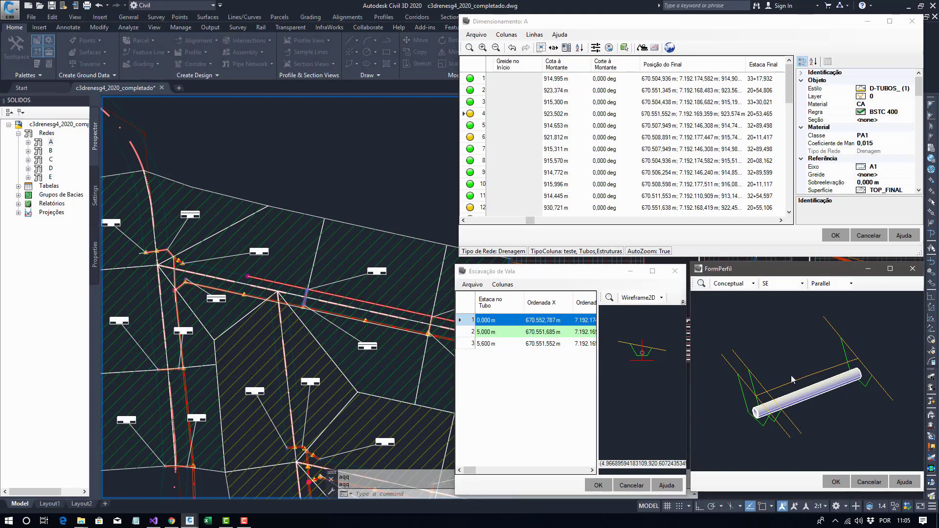
View all of the network's elements together in 3D, and check the row 8 pipe's trench section and 3D view.
{"action": "left_click", "coordinate": [482, 66]}
{"action": "left_click", "coordinate": [481, 66]}
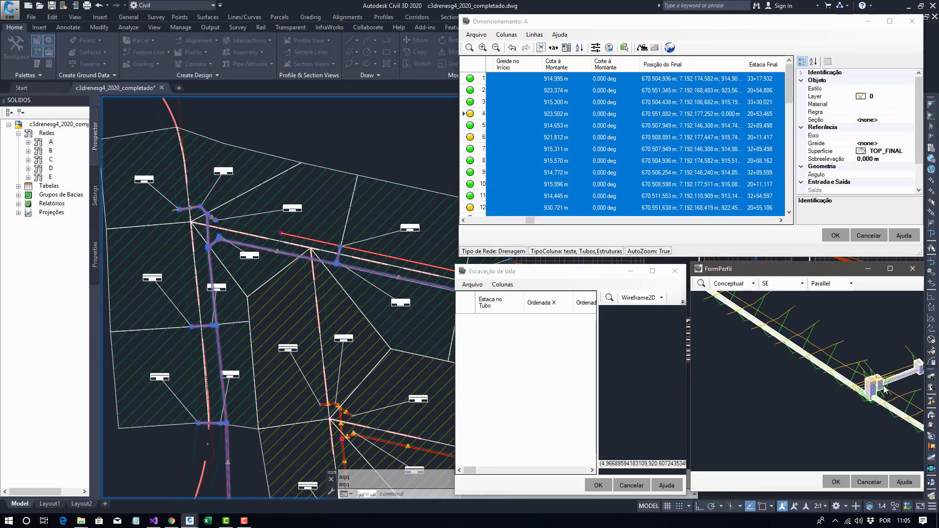
{"action": "left_click", "coordinate": [703, 139]}
{"action": "left_click", "coordinate": [668, 165]}
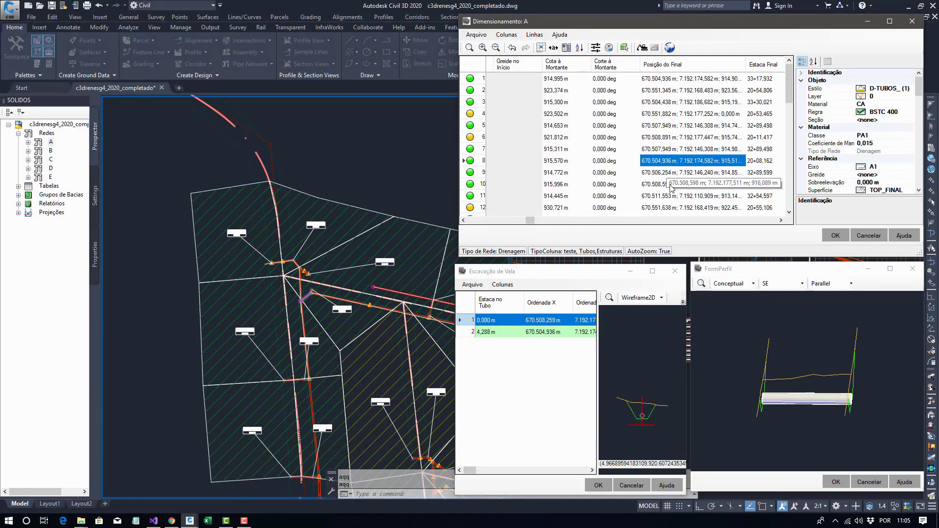
{"action": "left_click", "coordinate": [665, 412]}
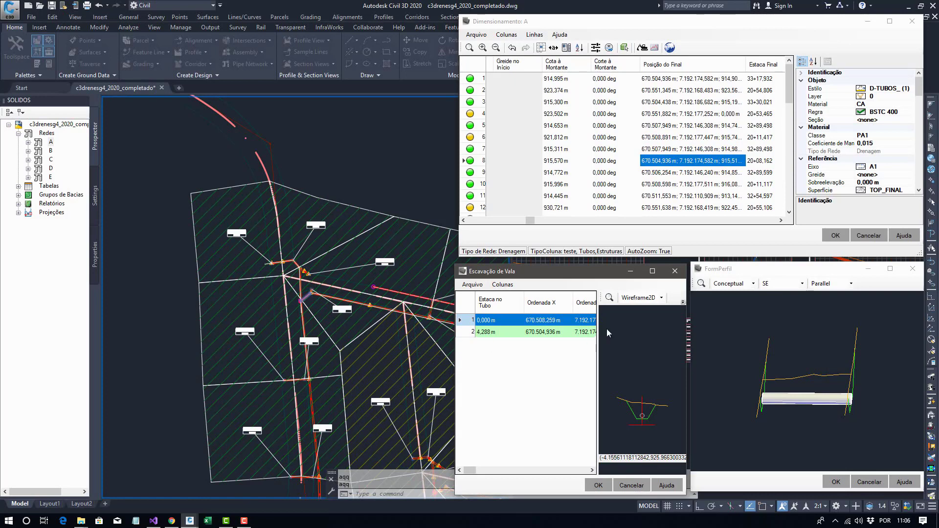
Close the Escavação de Vala and Dimensionamento windows, saving the pending data.
{"action": "left_click", "coordinate": [674, 271]}
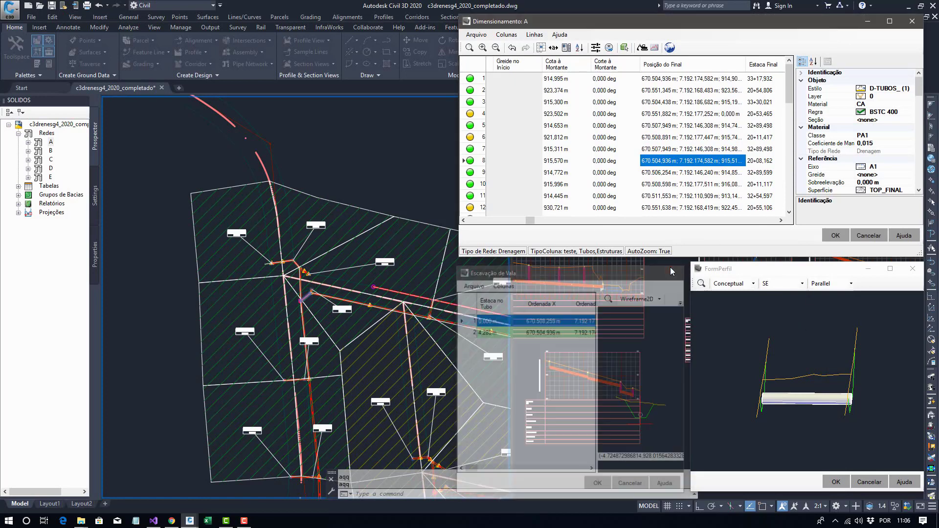
{"action": "left_click", "coordinate": [917, 25]}
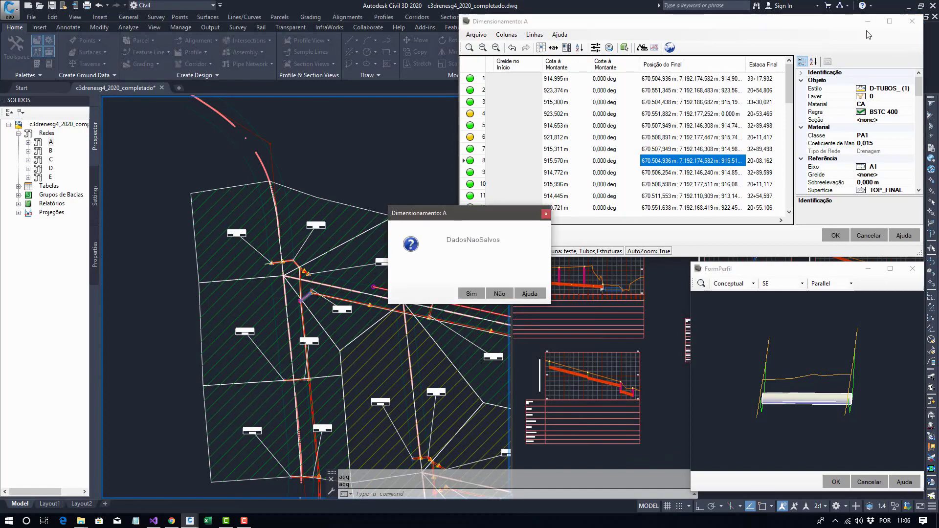
{"action": "left_click", "coordinate": [469, 290]}
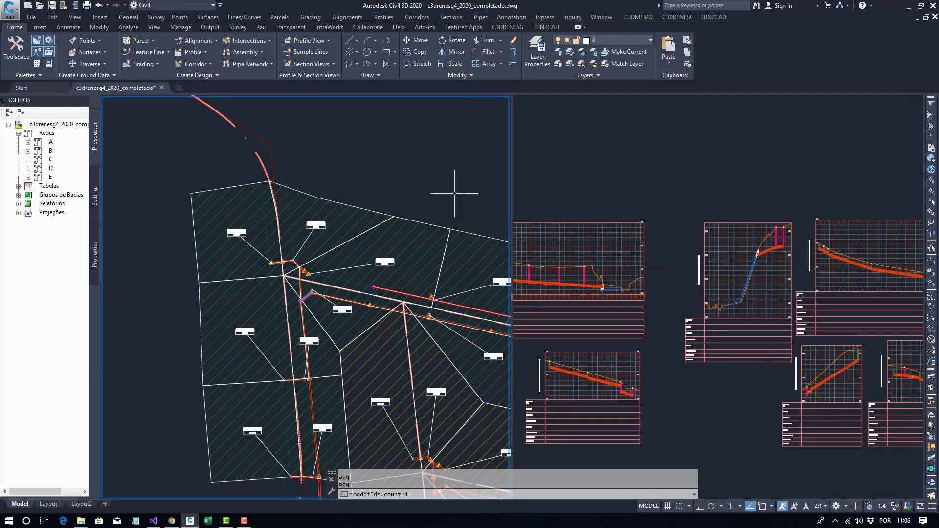
Examine the warning symbols on network A's junctions and pipes in plan, reading the rule checks of EstruturaJuncao 23.
{"action": "scroll", "coordinate": [296, 249], "scroll_direction": "up", "scroll_amount": 5}
{"action": "scroll", "coordinate": [296, 249], "scroll_direction": "up", "scroll_amount": 2}
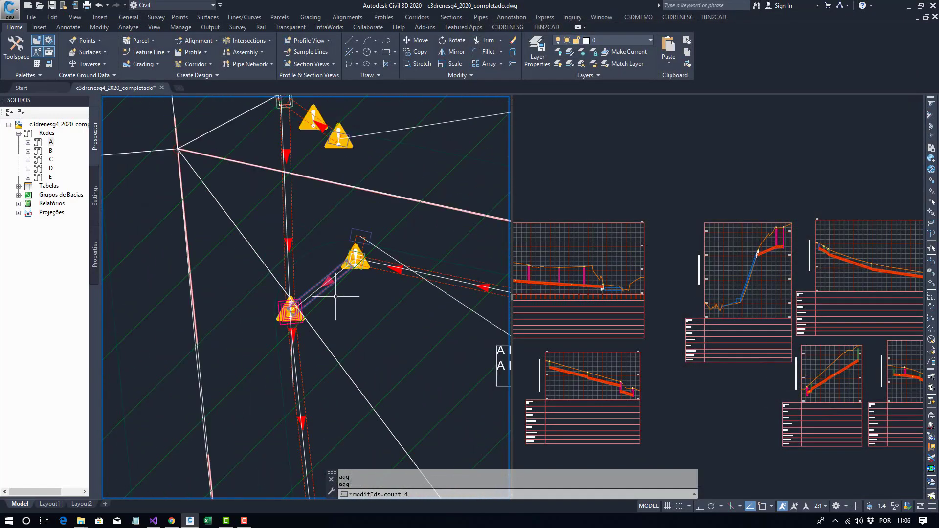
{"action": "scroll", "coordinate": [335, 294], "scroll_direction": "down", "scroll_amount": 2}
{"action": "key", "text": "Escape"}
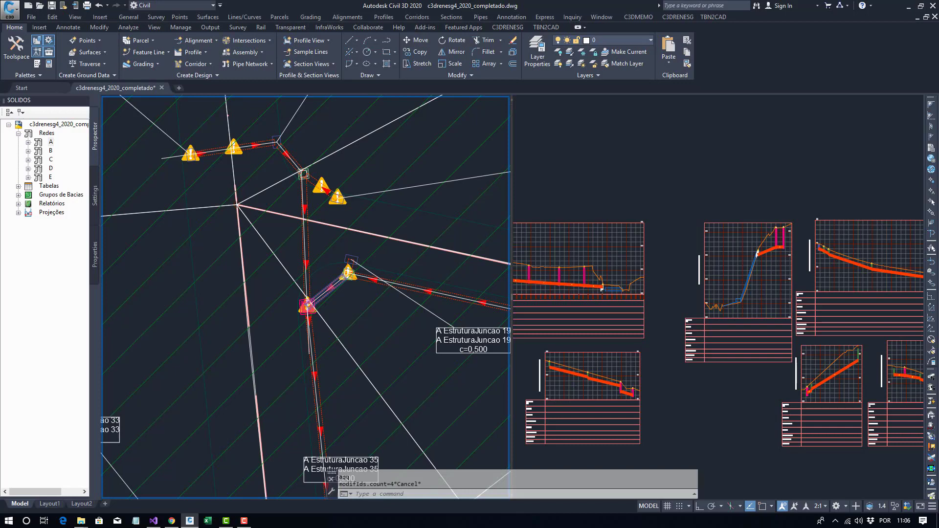
{"action": "middle_click_drag", "start_coordinate": [350, 259], "coordinate": [405, 309]}
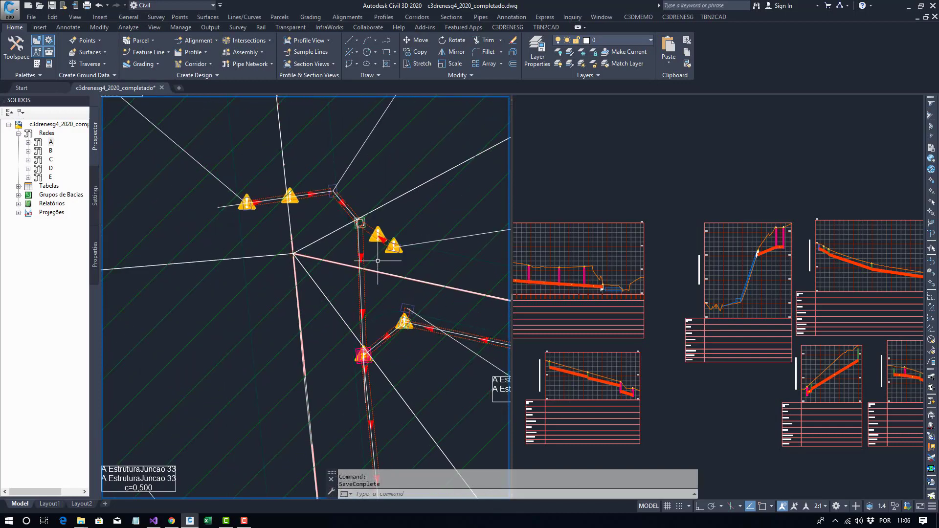
{"action": "scroll", "coordinate": [266, 209], "scroll_direction": "up", "scroll_amount": 5}
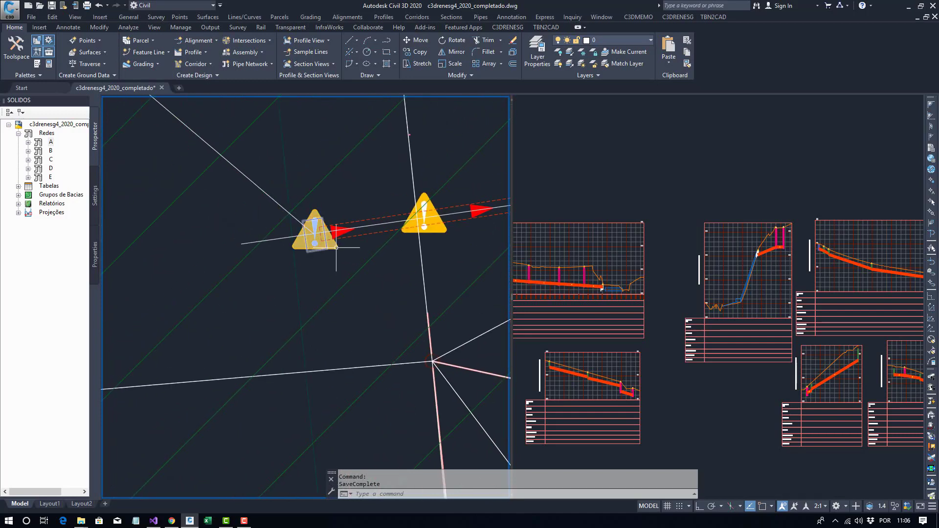
{"action": "mouse_move", "coordinate": [336, 248]}
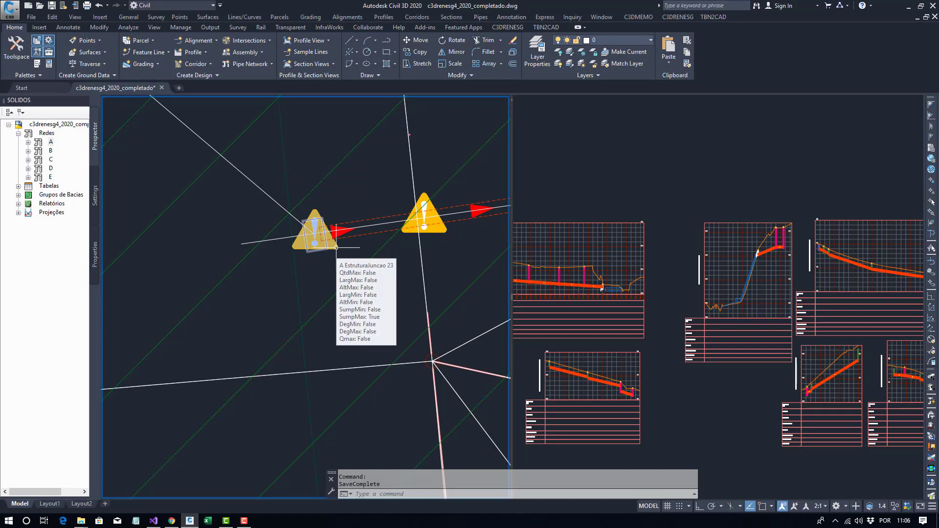
{"action": "scroll", "coordinate": [331, 213], "scroll_direction": "down", "scroll_amount": 2}
{"action": "scroll", "coordinate": [367, 236], "scroll_direction": "up", "scroll_amount": 2}
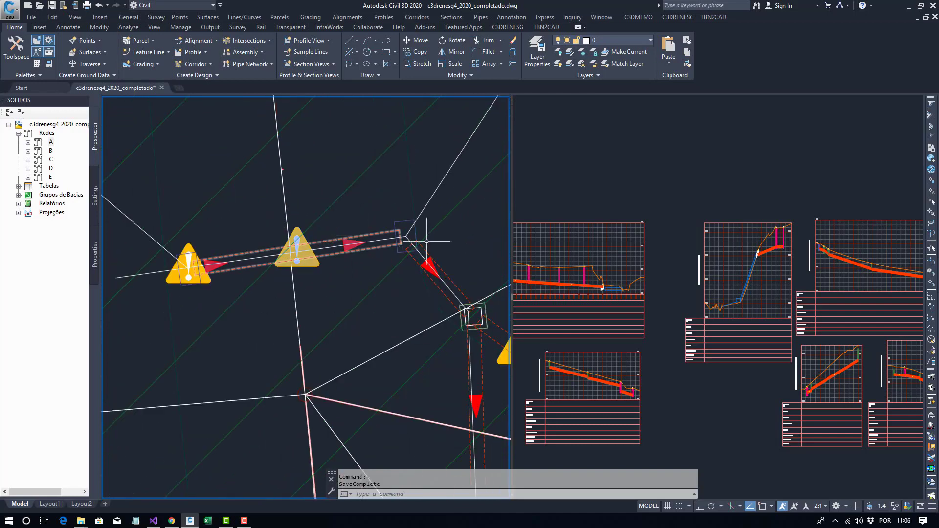
Select the short pipe run at network A's upper end in plan and look for it among all the profile views.
{"action": "left_click", "coordinate": [592, 185]}
{"action": "middle_click_drag", "start_coordinate": [592, 209], "coordinate": [795, 180]}
{"action": "left_click", "coordinate": [288, 294]}
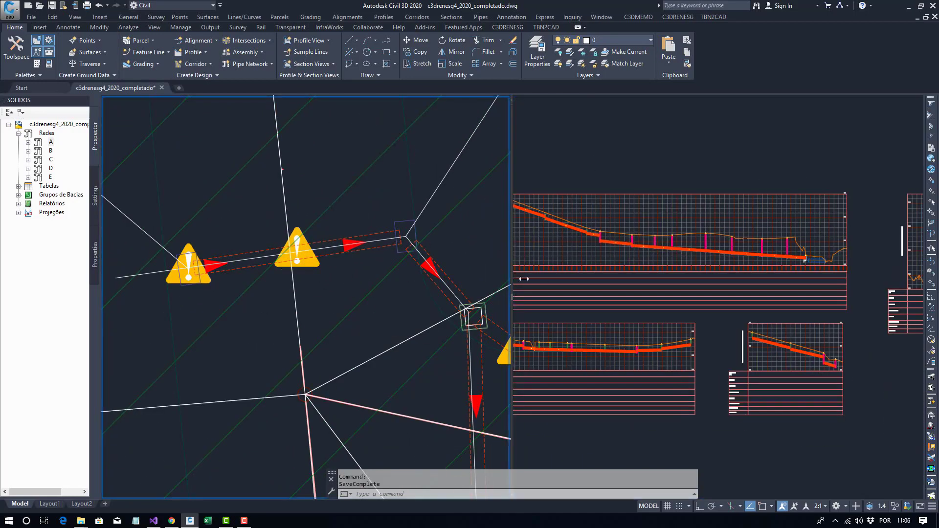
{"action": "scroll", "coordinate": [269, 242], "scroll_direction": "down", "scroll_amount": 3}
{"action": "scroll", "coordinate": [262, 237], "scroll_direction": "up", "scroll_amount": 2}
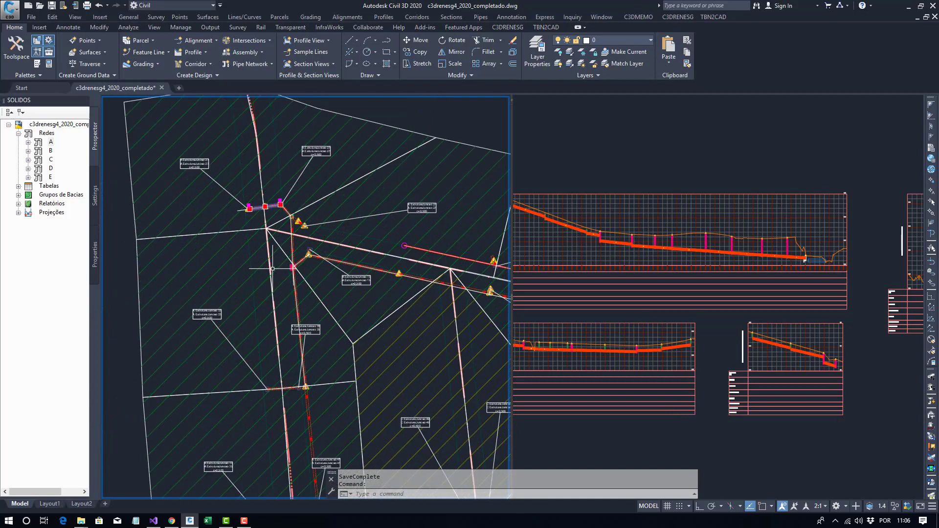
{"action": "scroll", "coordinate": [250, 205], "scroll_direction": "up", "scroll_amount": 4}
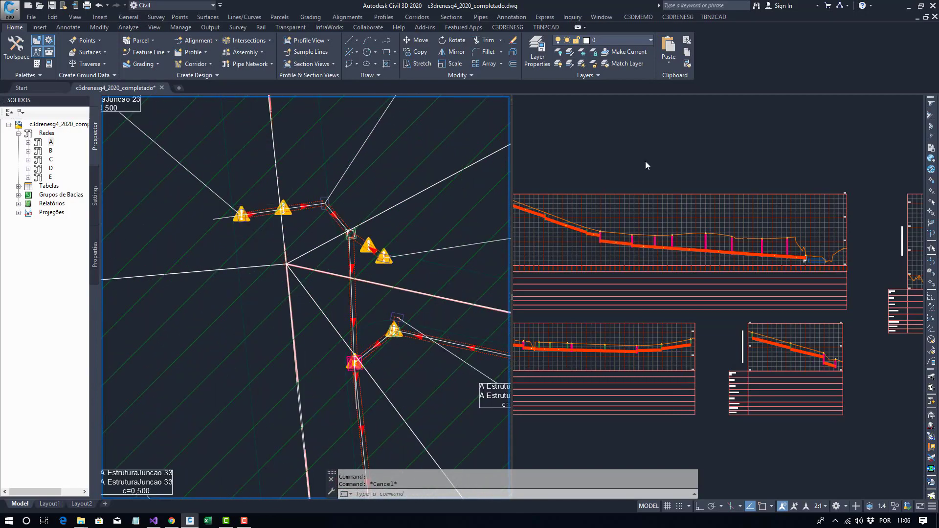
{"action": "left_click", "coordinate": [663, 212]}
{"action": "scroll", "coordinate": [663, 211], "scroll_direction": "down", "scroll_amount": 8}
{"action": "middle_click_drag", "start_coordinate": [663, 211], "coordinate": [693, 265]}
{"action": "scroll", "coordinate": [651, 281], "scroll_direction": "up", "scroll_amount": 2}
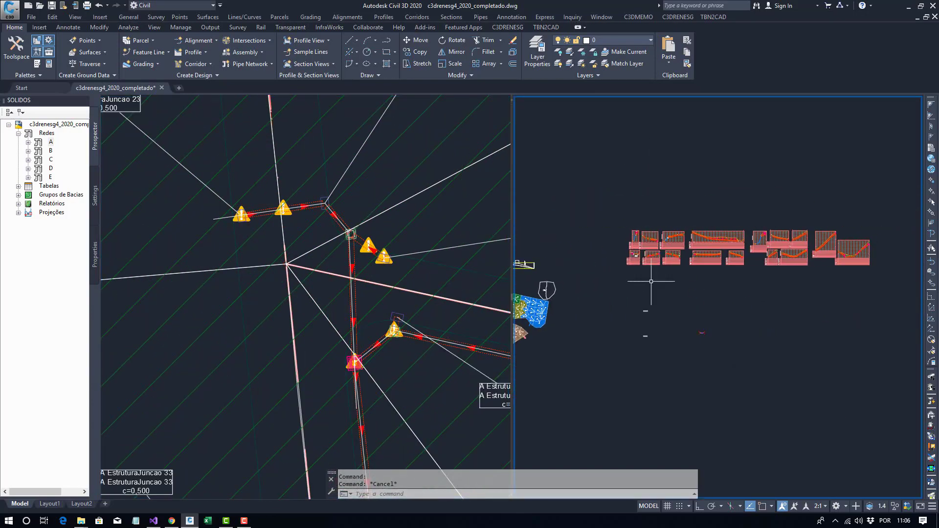
{"action": "left_click", "coordinate": [259, 198]}
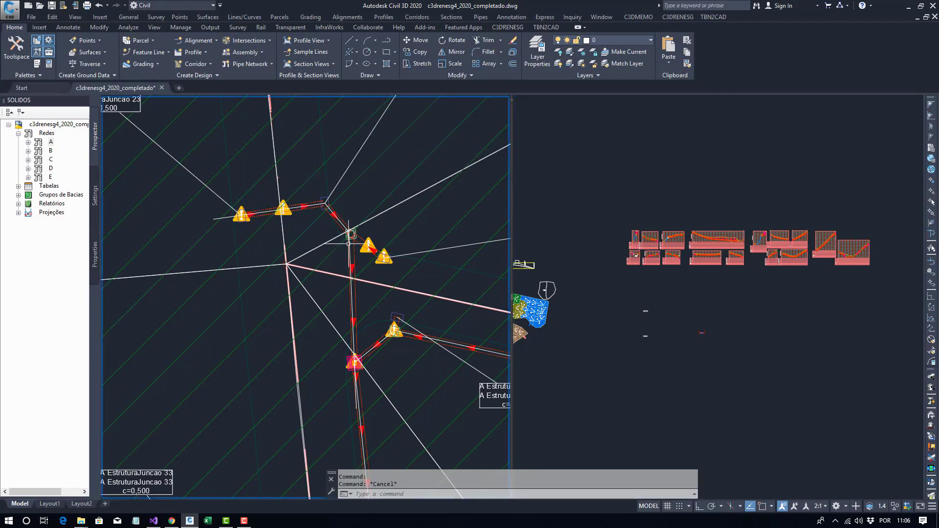
{"action": "middle_click_drag", "start_coordinate": [291, 208], "coordinate": [107, 141]}
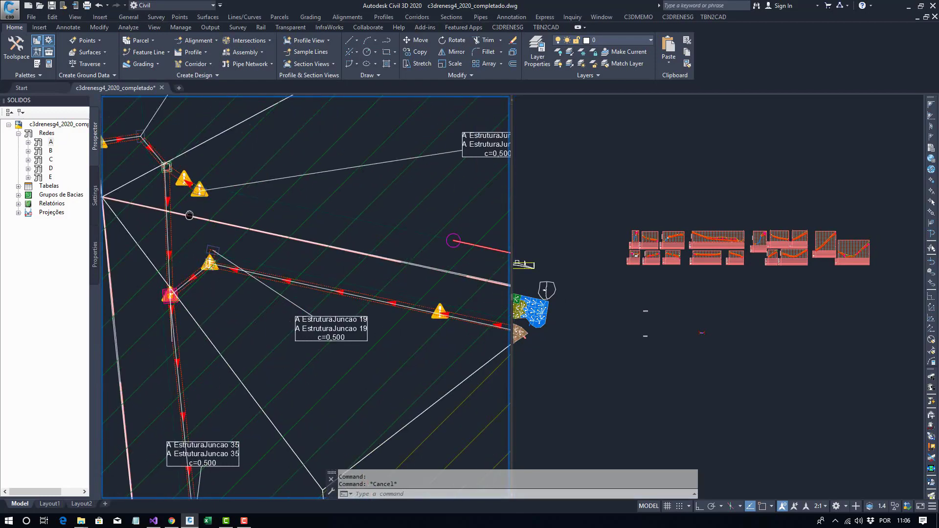
Select the long pipe running east from EstruturaJuncao 19 in plan and locate it highlighted in its profile view.
{"action": "left_click", "coordinate": [349, 297]}
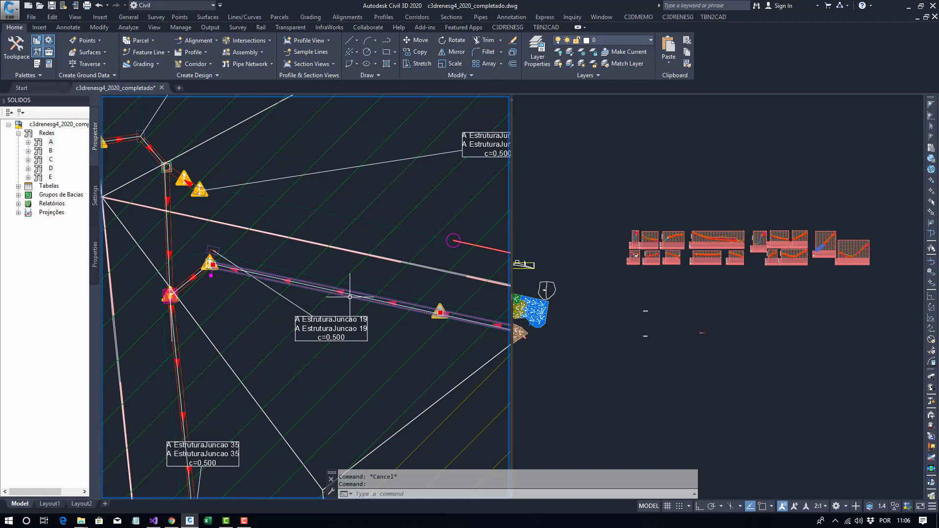
{"action": "right_click", "coordinate": [349, 297]}
{"action": "key", "text": "Escape"}
{"action": "left_click", "coordinate": [761, 314]}
{"action": "scroll", "coordinate": [831, 251], "scroll_direction": "up", "scroll_amount": 5}
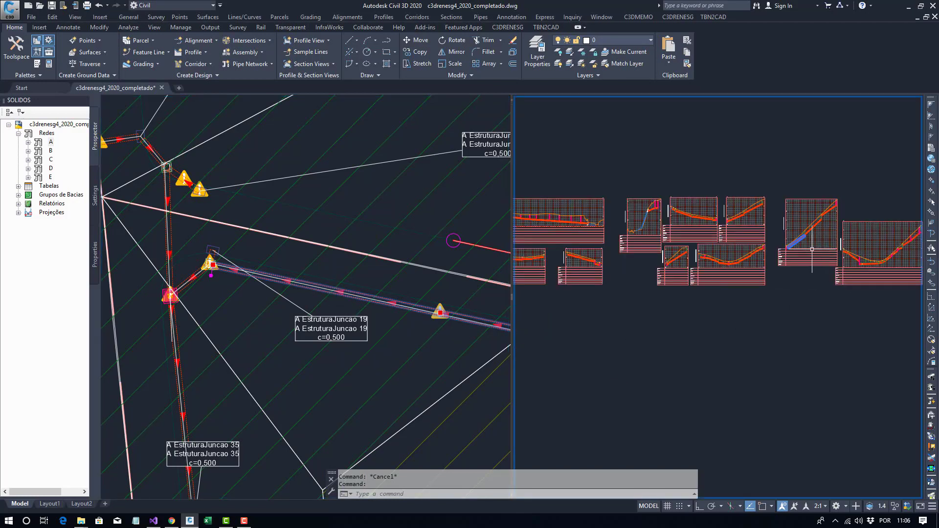
{"action": "scroll", "coordinate": [811, 249], "scroll_direction": "up", "scroll_amount": 6}
{"action": "scroll", "coordinate": [703, 324], "scroll_direction": "down", "scroll_amount": 4}
{"action": "scroll", "coordinate": [692, 330], "scroll_direction": "up", "scroll_amount": 2}
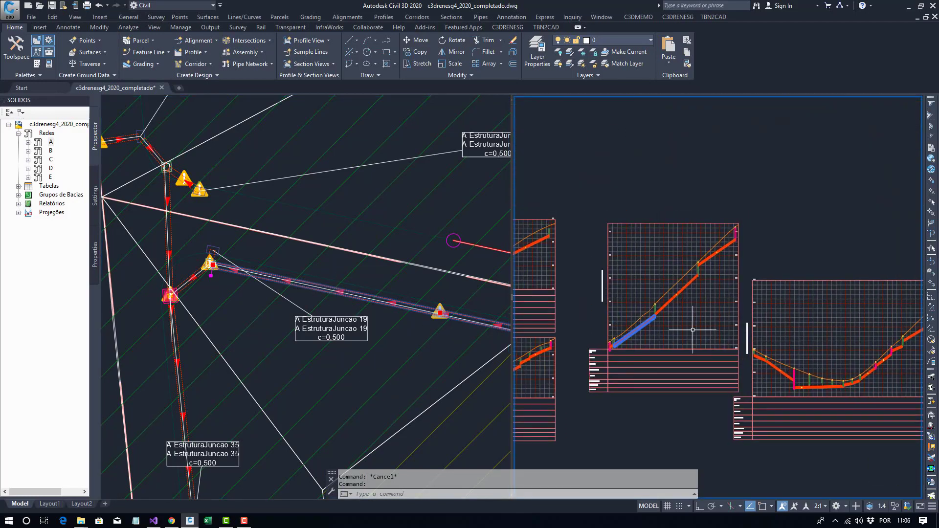
{"action": "scroll", "coordinate": [693, 330], "scroll_direction": "up", "scroll_amount": 3}
{"action": "key", "text": "Escape"}
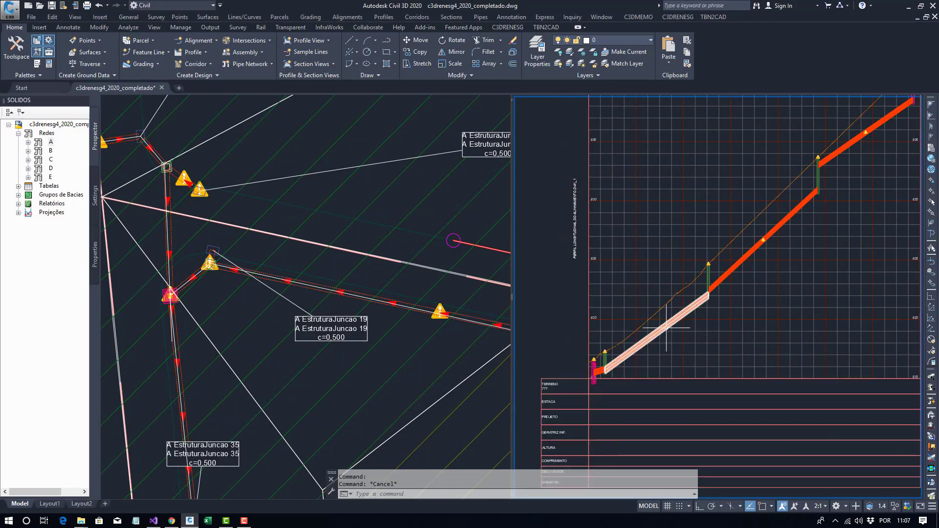
Select the same pipe in the profile view to check its matching highlight in plan, and clear the selection.
{"action": "left_click", "coordinate": [666, 327]}
{"action": "key", "text": "Escape"}
{"action": "left_click", "coordinate": [666, 326]}
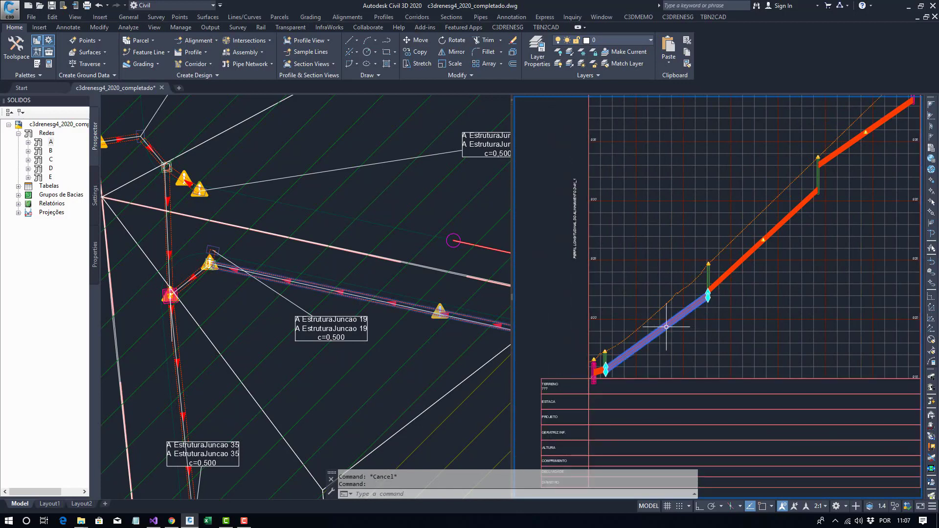
{"action": "key", "text": "Escape"}
{"action": "scroll", "coordinate": [362, 314], "scroll_direction": "down", "scroll_amount": 4}
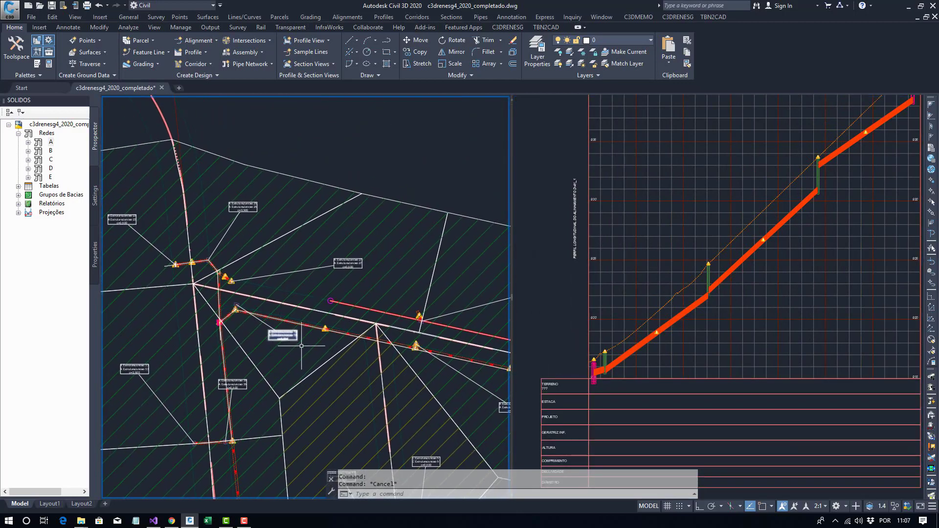
Raise the upper end of that pipe in the profile to line up with the adjoining pipe at the junction structure.
{"action": "middle_click_drag", "start_coordinate": [665, 342], "coordinate": [682, 318]}
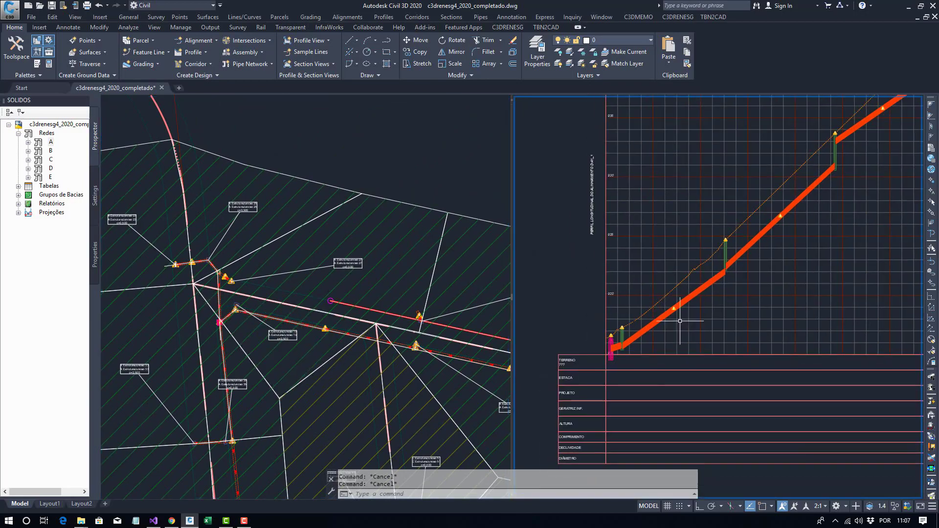
{"action": "scroll", "coordinate": [721, 281], "scroll_direction": "up", "scroll_amount": 4}
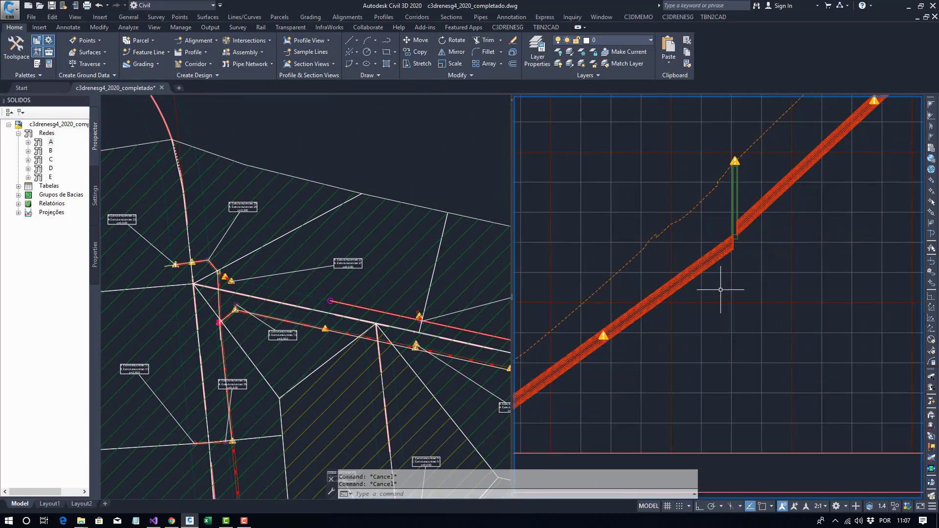
{"action": "scroll", "coordinate": [746, 244], "scroll_direction": "up", "scroll_amount": 3}
{"action": "scroll", "coordinate": [713, 325], "scroll_direction": "down", "scroll_amount": 4}
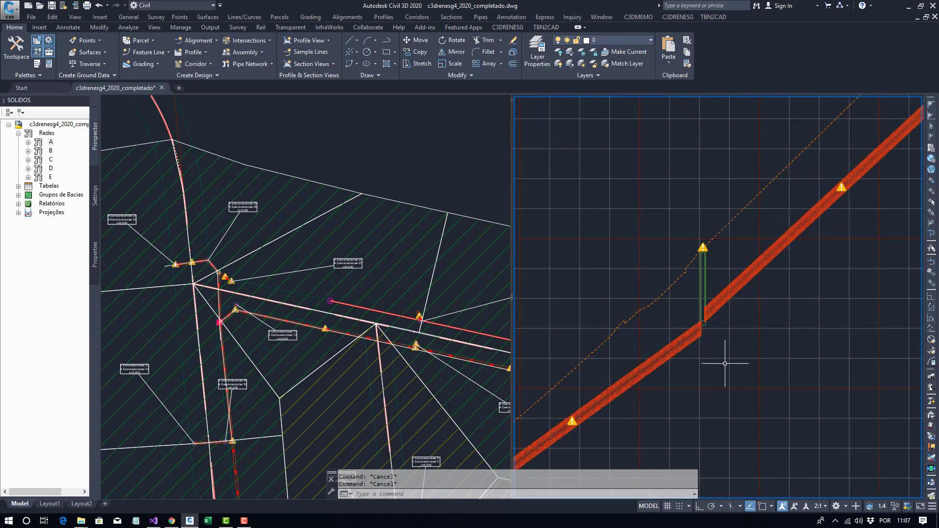
{"action": "left_click", "coordinate": [690, 354]}
{"action": "left_click", "coordinate": [701, 322]}
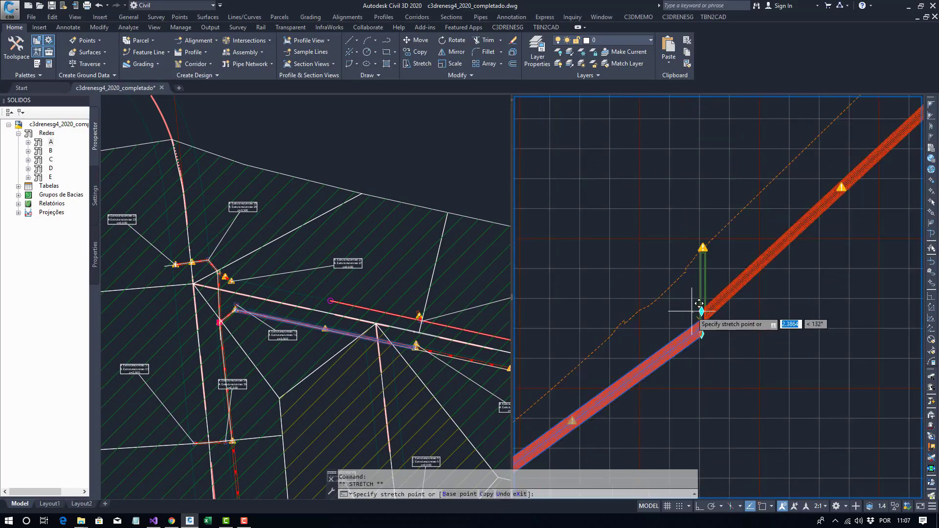
{"action": "left_click", "coordinate": [702, 310]}
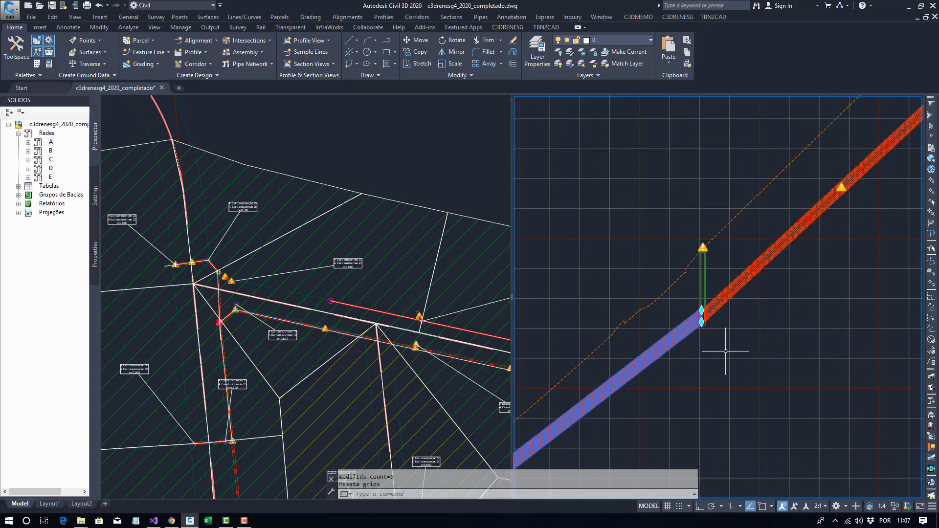
{"action": "scroll", "coordinate": [724, 345], "scroll_direction": "up", "scroll_amount": 4}
{"action": "key", "text": "Escape"}
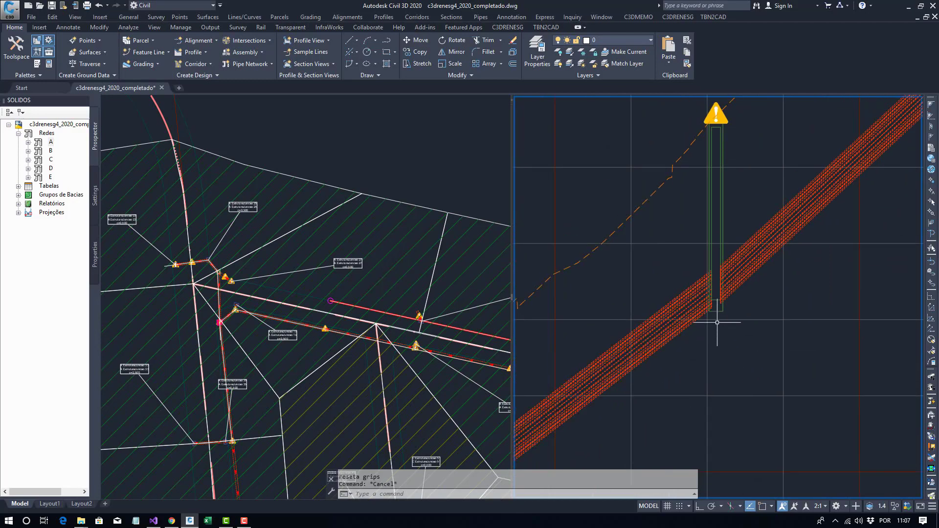
Stretch the base of the junction structure between the two sloping pipes further down in the profile, well below the pipe ends.
{"action": "left_click", "coordinate": [724, 311]}
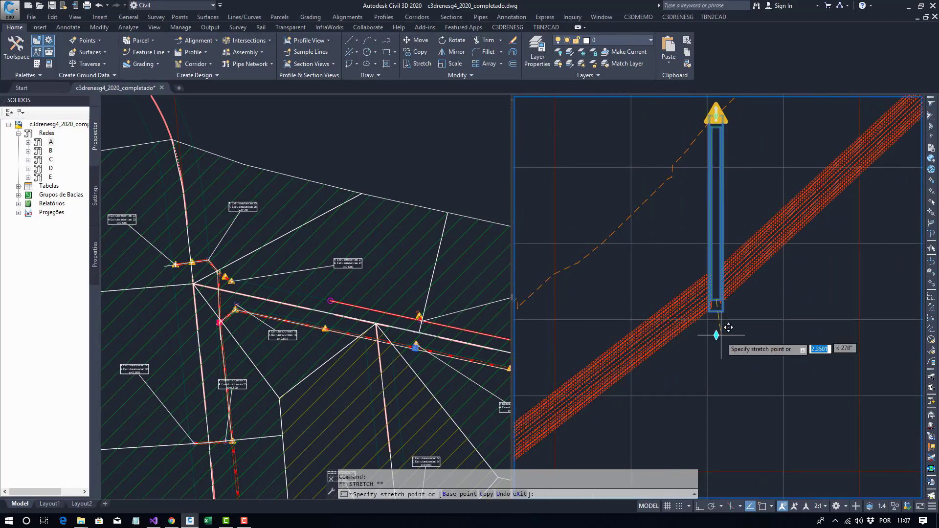
{"action": "left_click", "coordinate": [722, 324]}
{"action": "left_click", "coordinate": [716, 362]}
{"action": "key", "text": "Escape"}
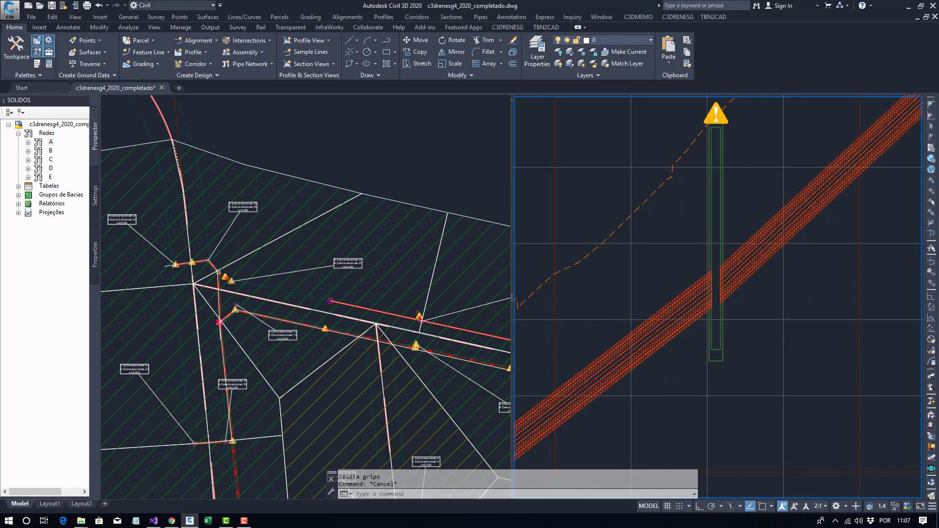
Move the lower end of the steeper uphill pipe down inside the deepened junction structure in the profile.
{"action": "left_click", "coordinate": [717, 300]}
{"action": "left_click", "coordinate": [718, 300]}
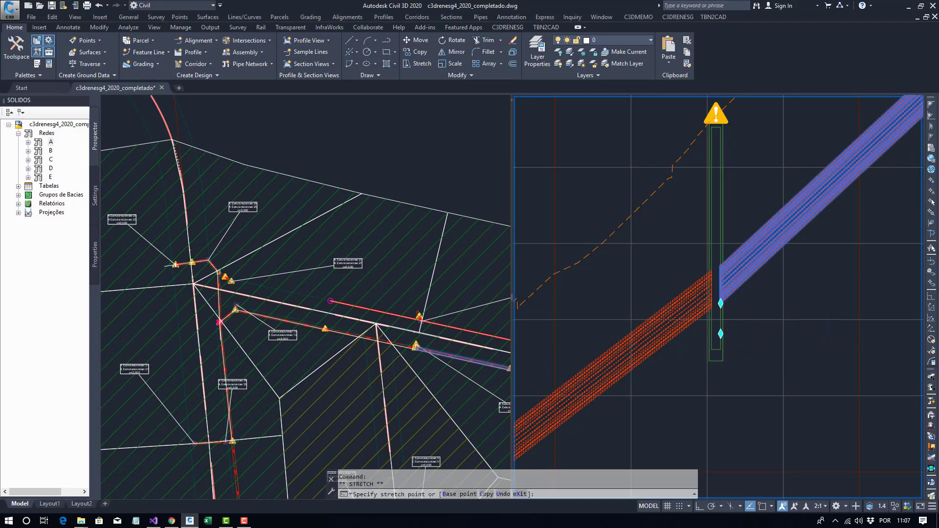
{"action": "left_click", "coordinate": [720, 333]}
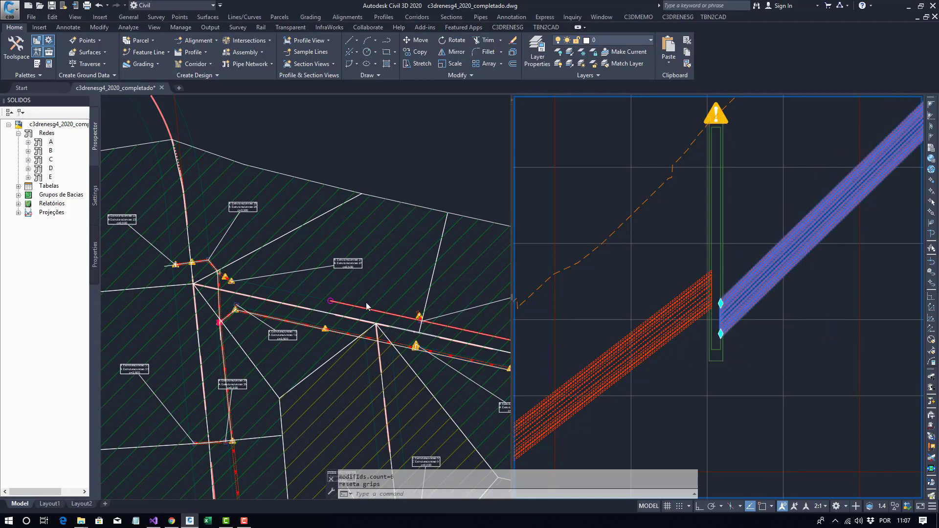
Raise the upper end of the selected pipe slightly at its upstream structure in the profile.
{"action": "middle_click_drag", "start_coordinate": [341, 338], "coordinate": [315, 352]}
{"action": "scroll", "coordinate": [336, 341], "scroll_direction": "up", "scroll_amount": 4}
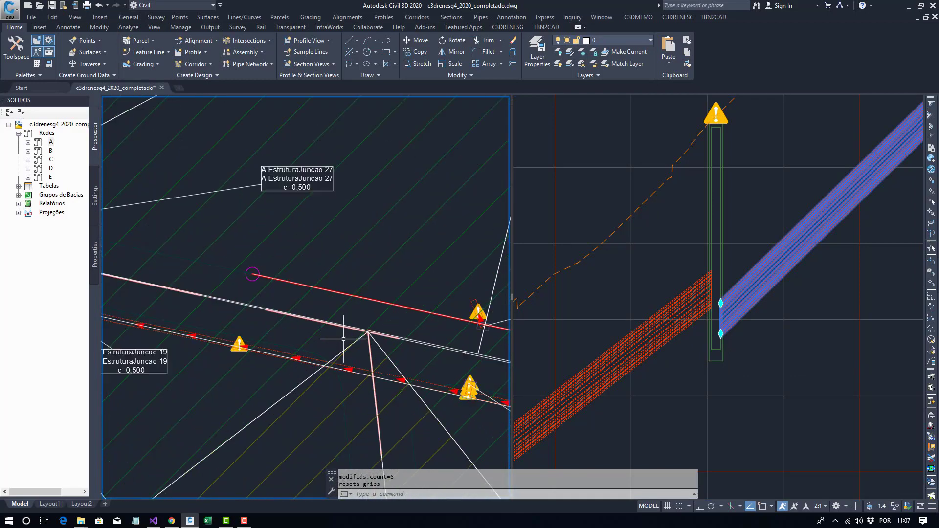
{"action": "left_click", "coordinate": [636, 306]}
{"action": "left_click", "coordinate": [293, 335]}
{"action": "scroll", "coordinate": [293, 336], "scroll_direction": "down", "scroll_amount": 6}
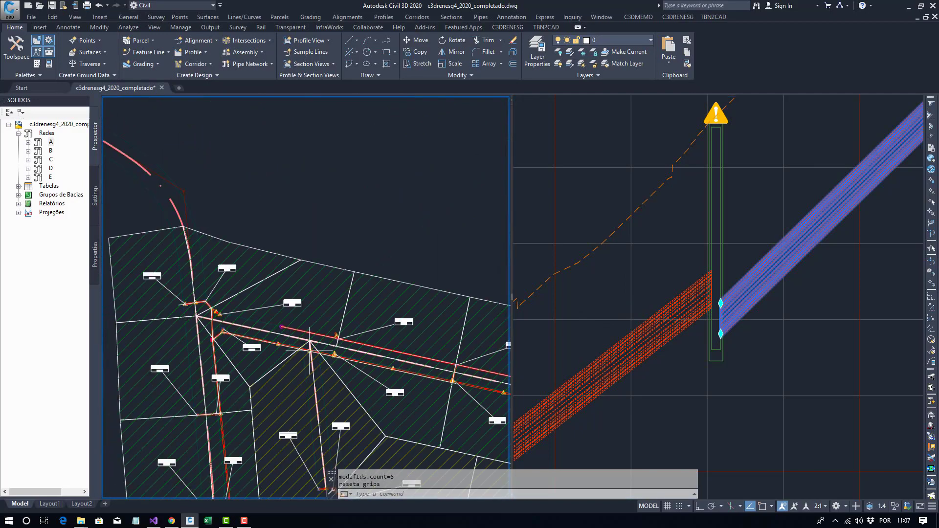
{"action": "left_click", "coordinate": [697, 339]}
{"action": "scroll", "coordinate": [708, 335], "scroll_direction": "down", "scroll_amount": 8}
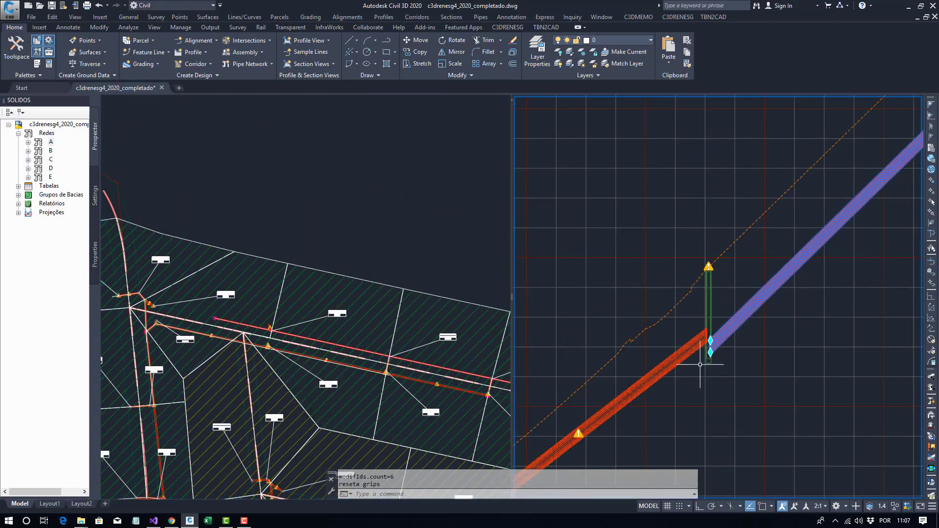
{"action": "scroll", "coordinate": [782, 219], "scroll_direction": "up", "scroll_amount": 4}
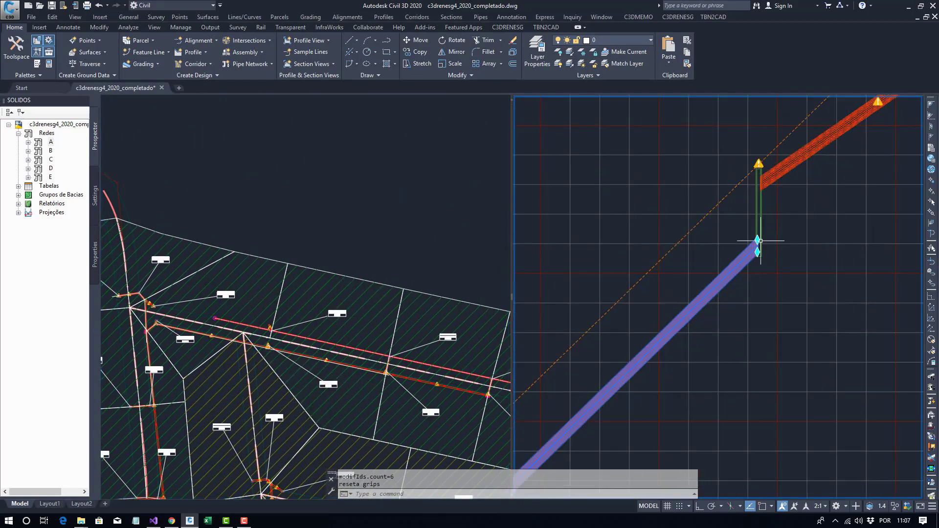
{"action": "left_click", "coordinate": [757, 252]}
{"action": "left_click", "coordinate": [758, 246]}
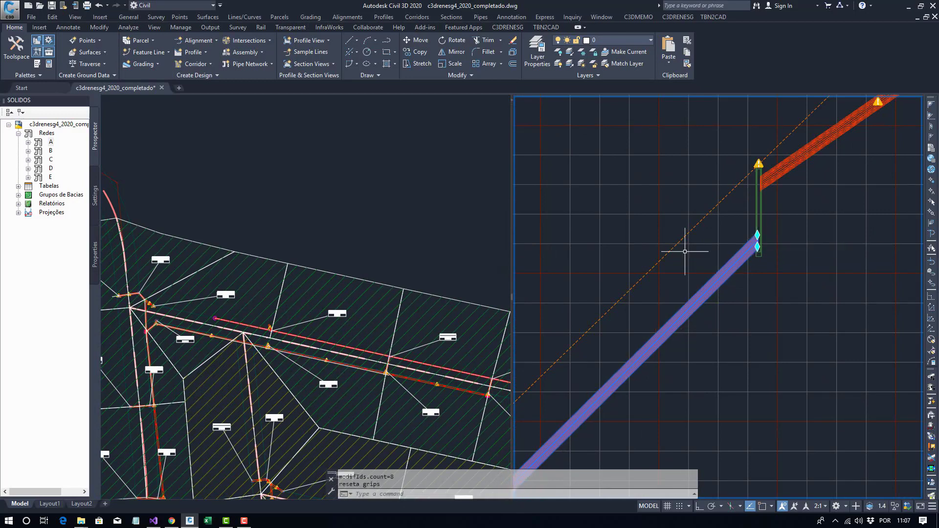
Examine the rule warning details of A TuboCircular 12 at its warning marker in plan.
{"action": "left_click", "coordinate": [318, 352]}
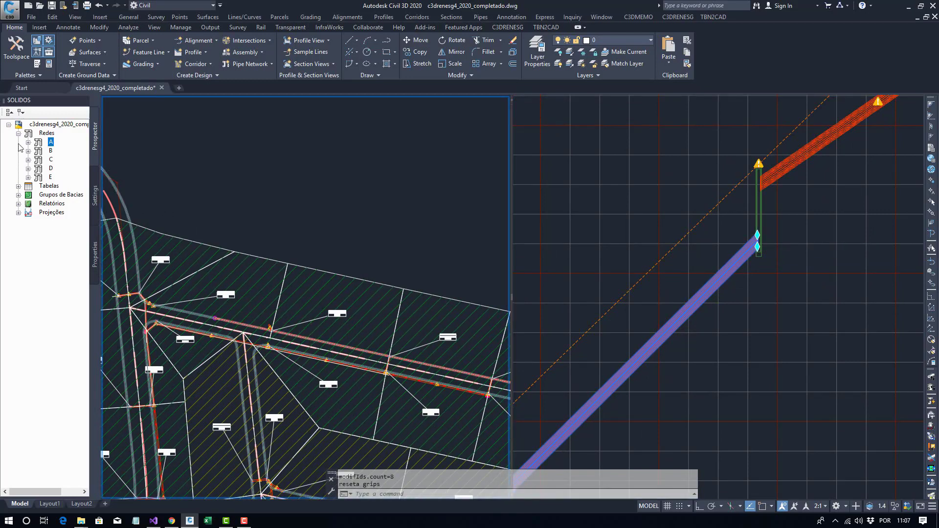
{"action": "left_click", "coordinate": [51, 142]}
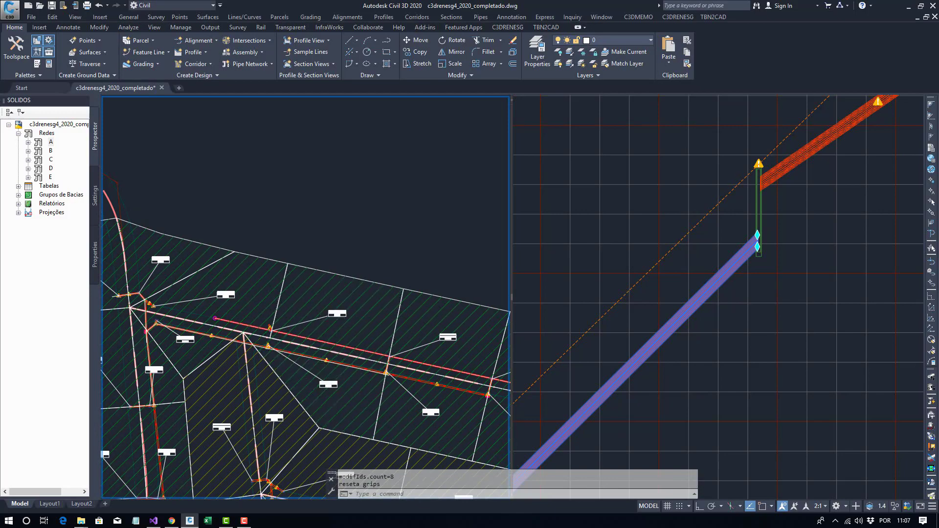
{"action": "scroll", "coordinate": [374, 375], "scroll_direction": "up", "scroll_amount": 5}
{"action": "middle_click_drag", "start_coordinate": [373, 377], "coordinate": [287, 320]}
{"action": "left_click", "coordinate": [280, 303]}
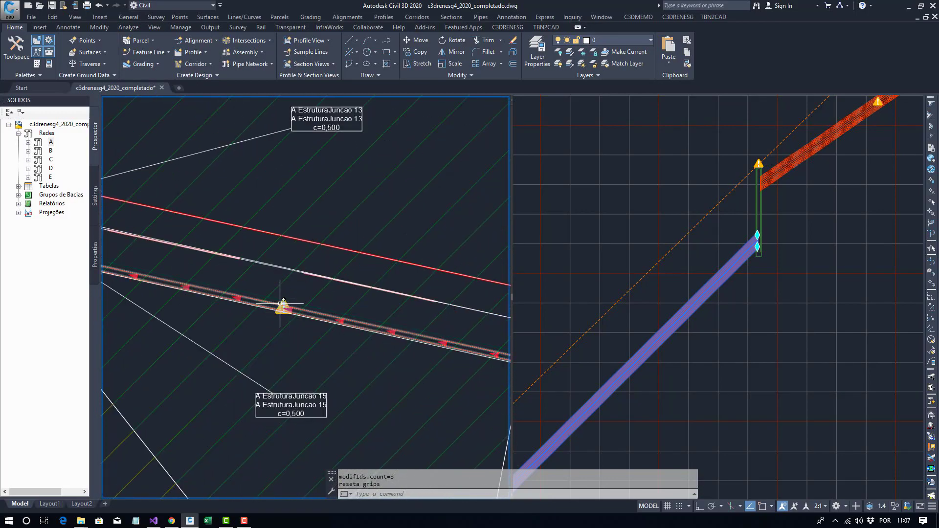
{"action": "mouse_move", "coordinate": [280, 303]}
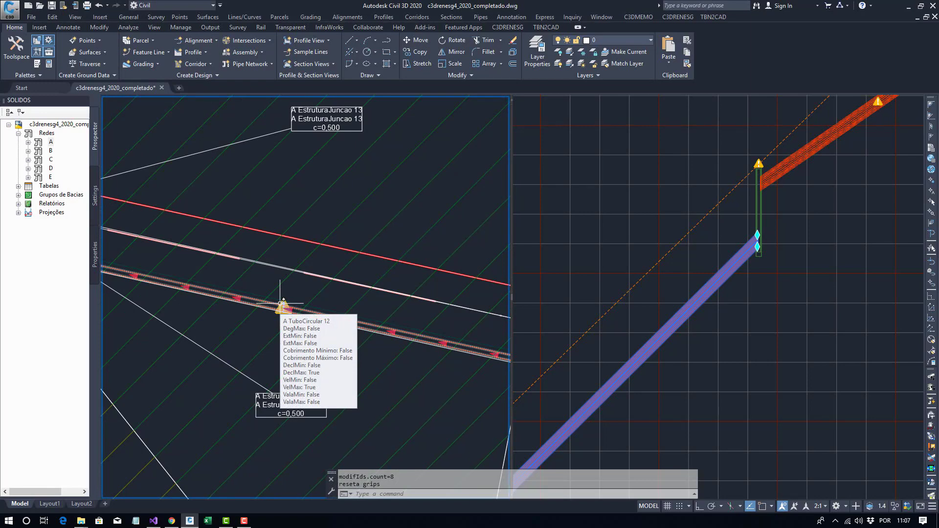
Raise the lower end of the selected pipe in the profile to just above the adjoining downhill pipe at the junction structure.
{"action": "left_click", "coordinate": [709, 286]}
{"action": "scroll", "coordinate": [723, 279], "scroll_direction": "down", "scroll_amount": 4}
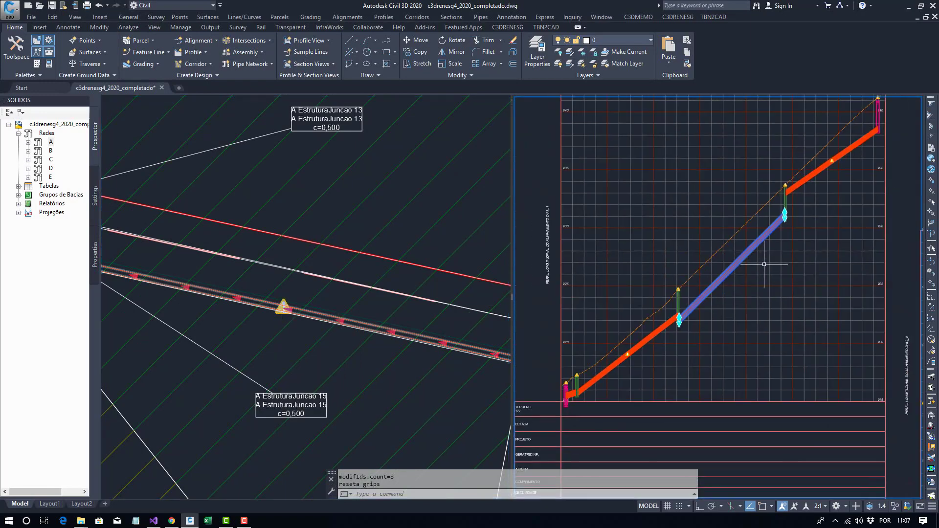
{"action": "scroll", "coordinate": [678, 322], "scroll_direction": "up", "scroll_amount": 5}
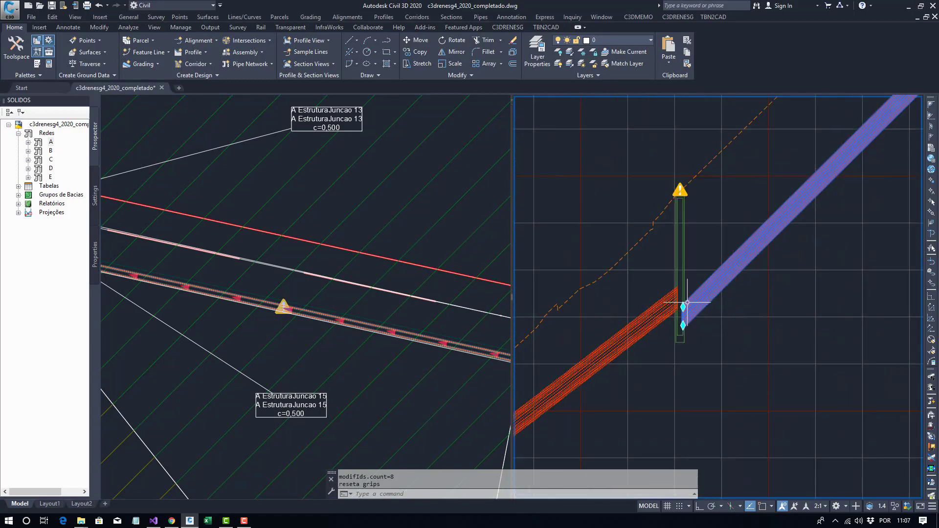
{"action": "left_click", "coordinate": [683, 307]}
{"action": "left_click", "coordinate": [683, 279]}
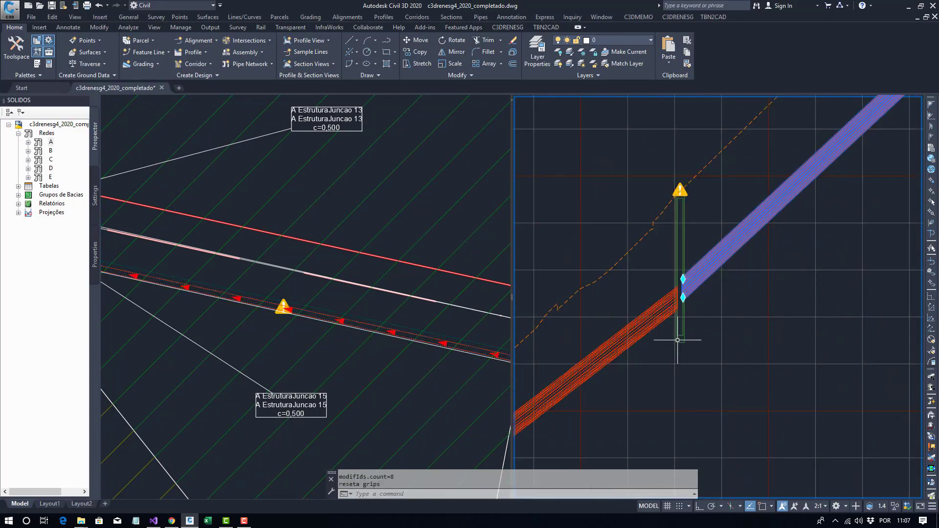
View the surrounding networks in plan and clear the pipe selection.
{"action": "left_click", "coordinate": [329, 323]}
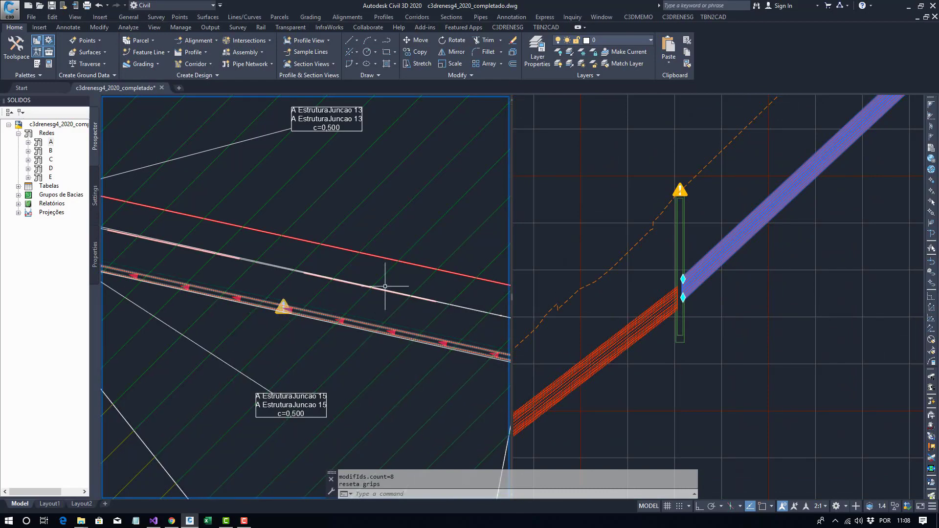
{"action": "scroll", "coordinate": [285, 297], "scroll_direction": "down", "scroll_amount": 5}
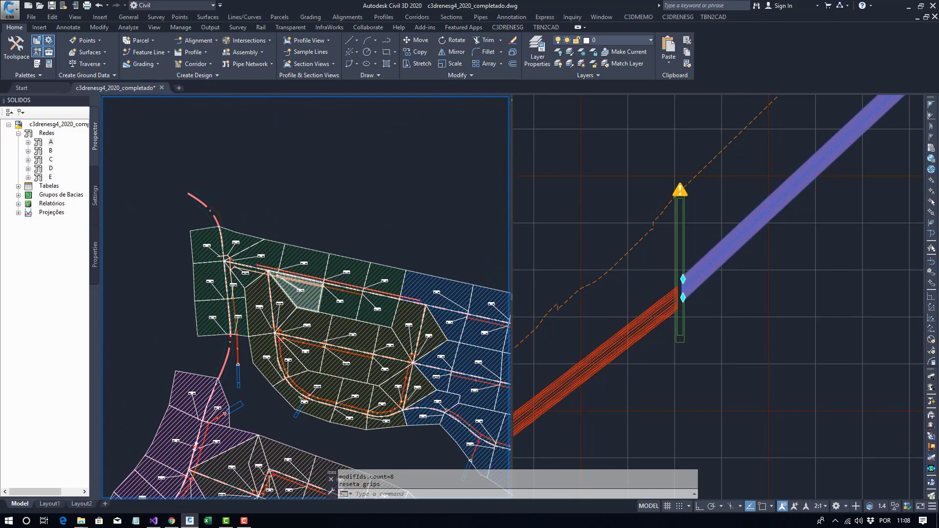
{"action": "key", "text": "Escape"}
{"action": "left_click", "coordinate": [708, 276]}
{"action": "left_click", "coordinate": [709, 268]}
{"action": "key", "text": "Escape"}
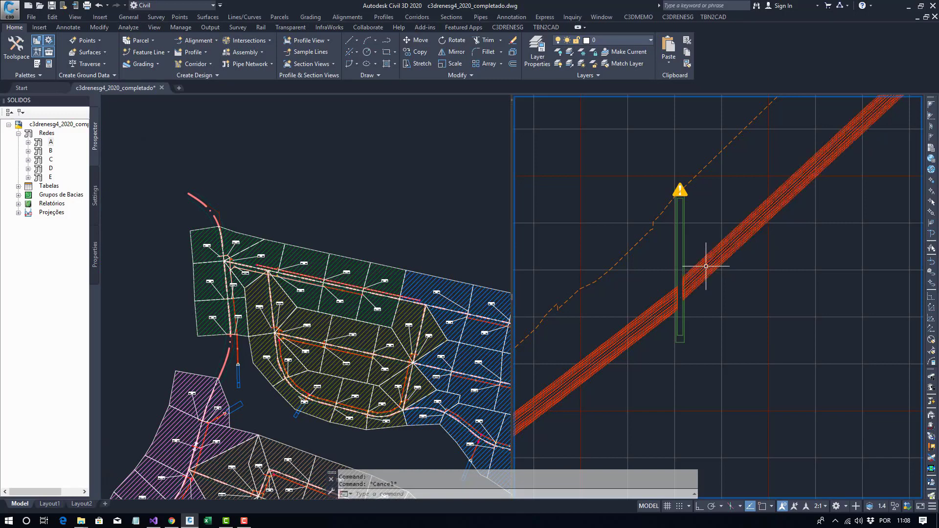
{"action": "left_click", "coordinate": [711, 260]}
{"action": "key", "text": "Escape"}
Run the numbering command (Numerar) on network A and accept its dialog.
{"action": "left_click", "coordinate": [428, 219]}
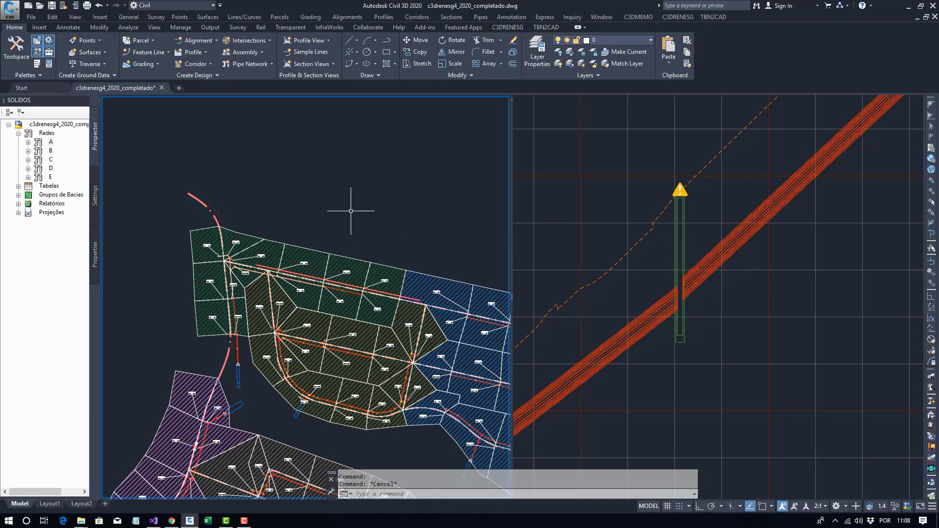
{"action": "scroll", "coordinate": [310, 284], "scroll_direction": "up", "scroll_amount": 2}
{"action": "scroll", "coordinate": [310, 283], "scroll_direction": "up", "scroll_amount": 3}
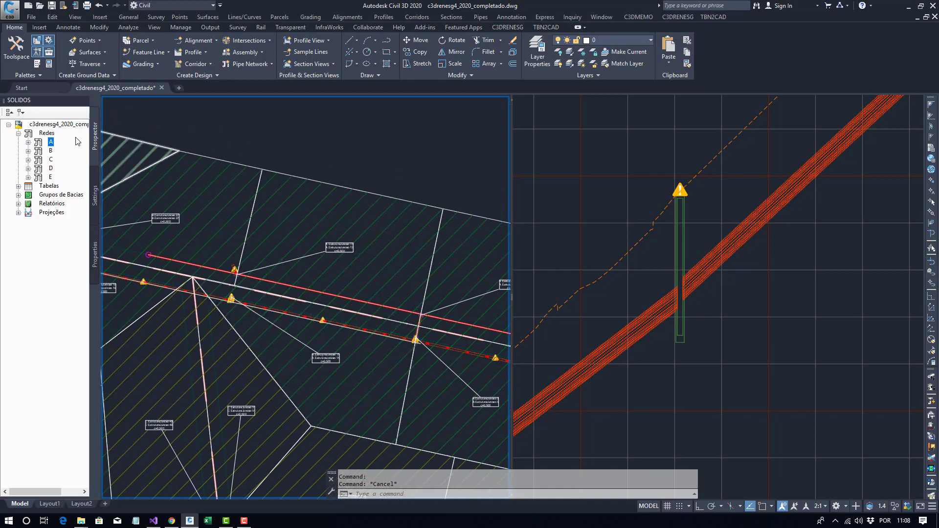
{"action": "right_click", "coordinate": [54, 144]}
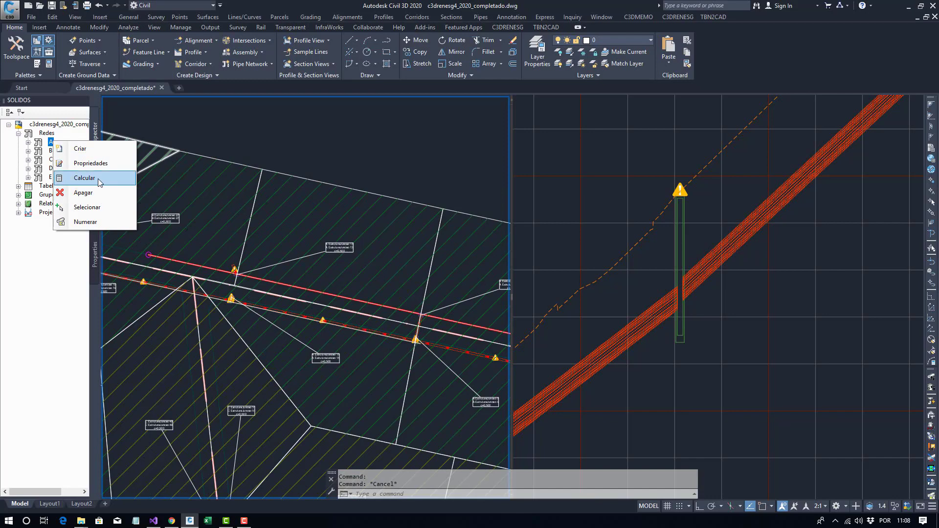
{"action": "left_click", "coordinate": [95, 223]}
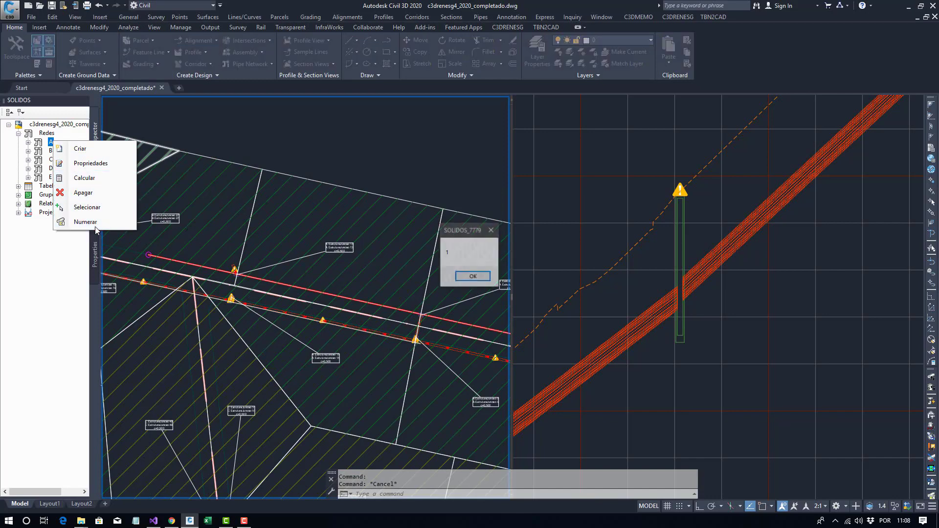
{"action": "left_click", "coordinate": [471, 277]}
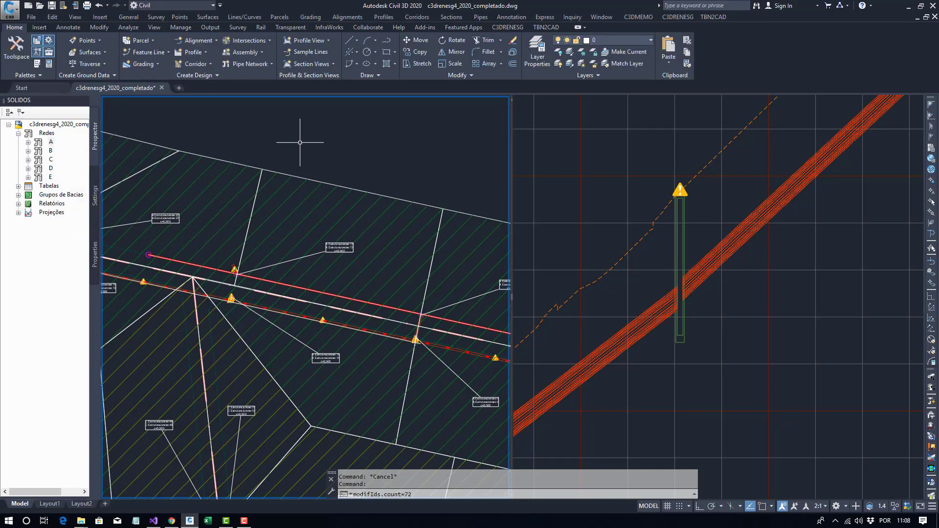
List the BaciaPonto basins of basin group A with their full names readable and select A EstruturaJuncao 19.
{"action": "left_click", "coordinate": [51, 142]}
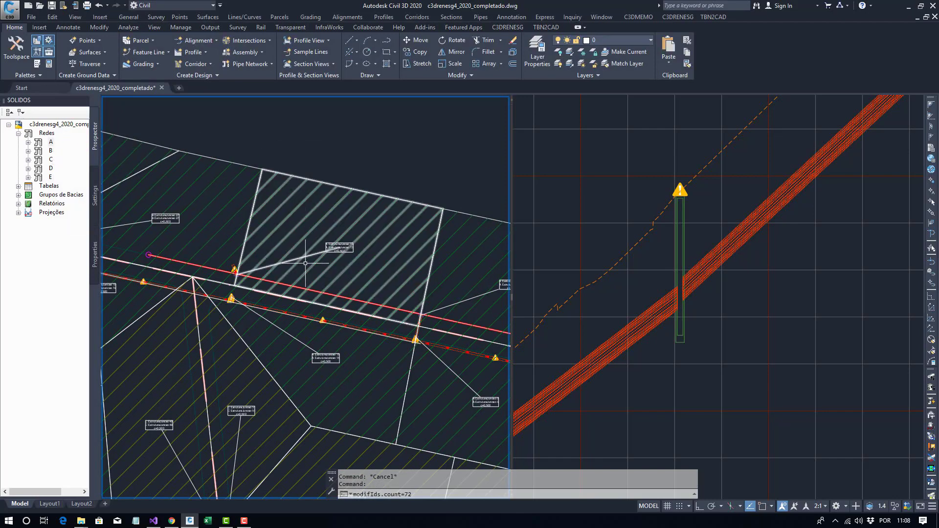
{"action": "left_click", "coordinate": [20, 197]}
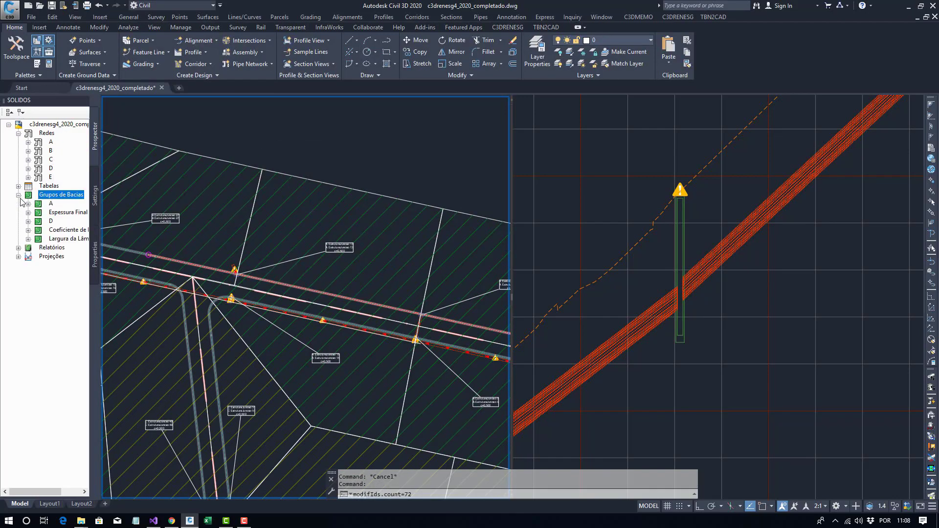
{"action": "left_click", "coordinate": [28, 204]}
{"action": "left_click", "coordinate": [51, 203]}
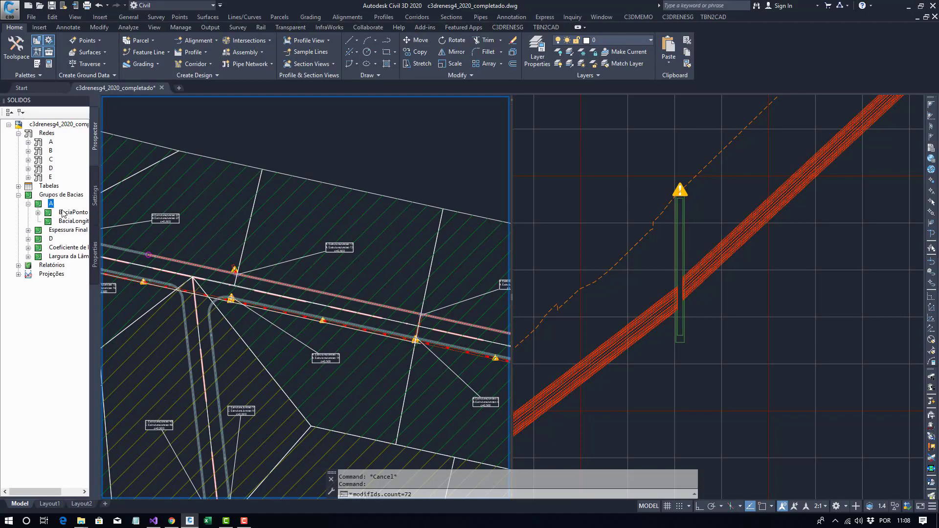
{"action": "left_click", "coordinate": [38, 213]}
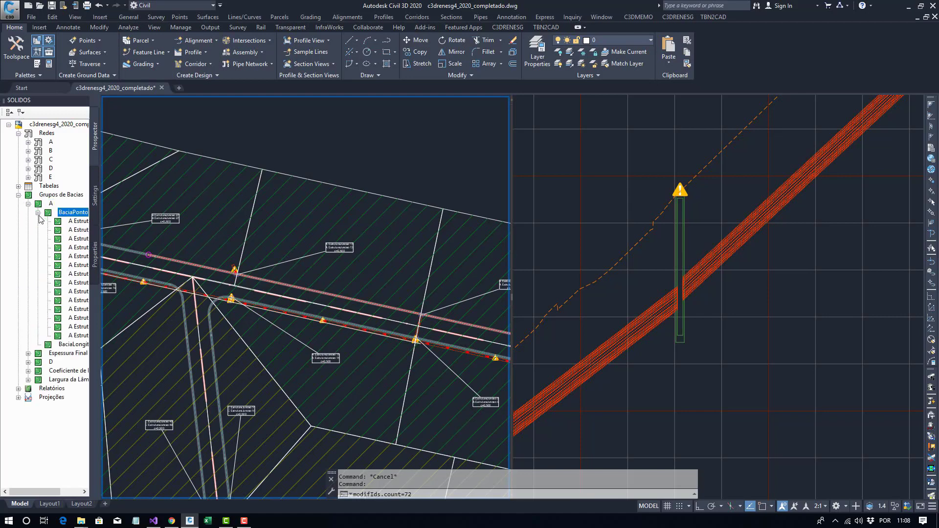
{"action": "left_click_drag", "start_coordinate": [148, 224], "coordinate": [149, 223]}
{"action": "left_click", "coordinate": [105, 221]}
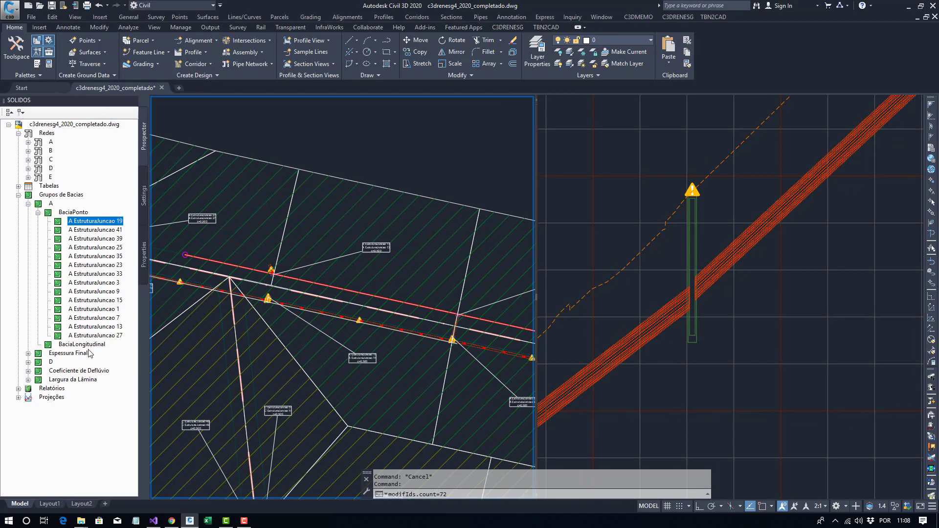
Stretch the upper-left vertex of the A EstruturaJuncao 13 basin in plan slightly outward from the neighbouring basin's corner.
{"action": "scroll", "coordinate": [377, 253], "scroll_direction": "up", "scroll_amount": 2}
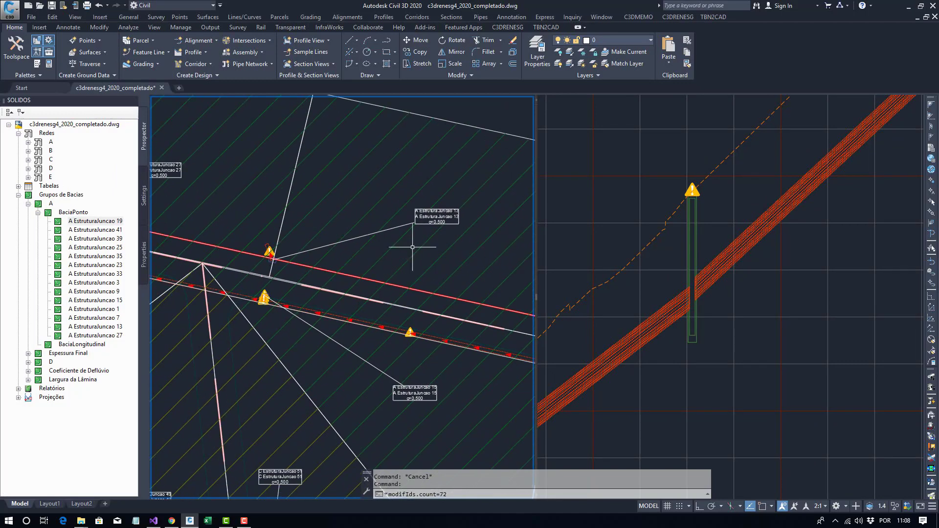
{"action": "scroll", "coordinate": [412, 246], "scroll_direction": "down", "scroll_amount": 4}
{"action": "left_click", "coordinate": [400, 243]}
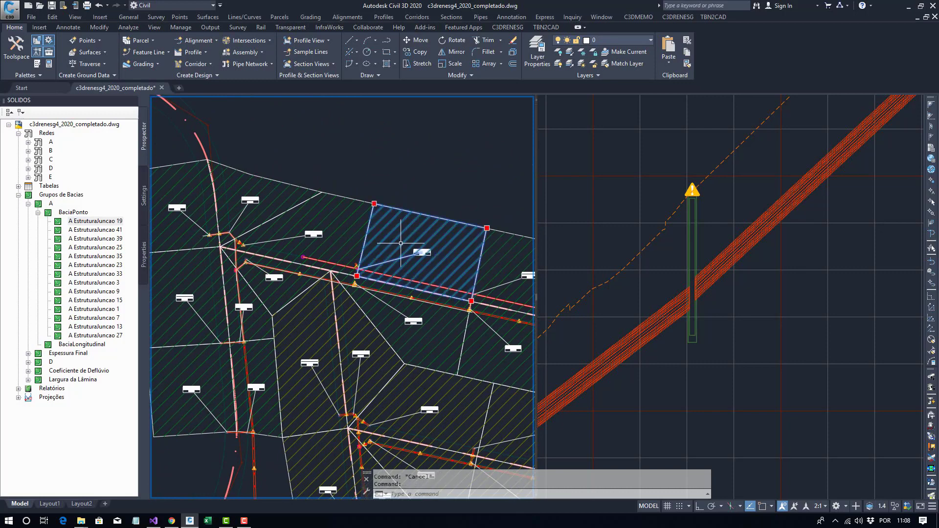
{"action": "left_click", "coordinate": [374, 204]}
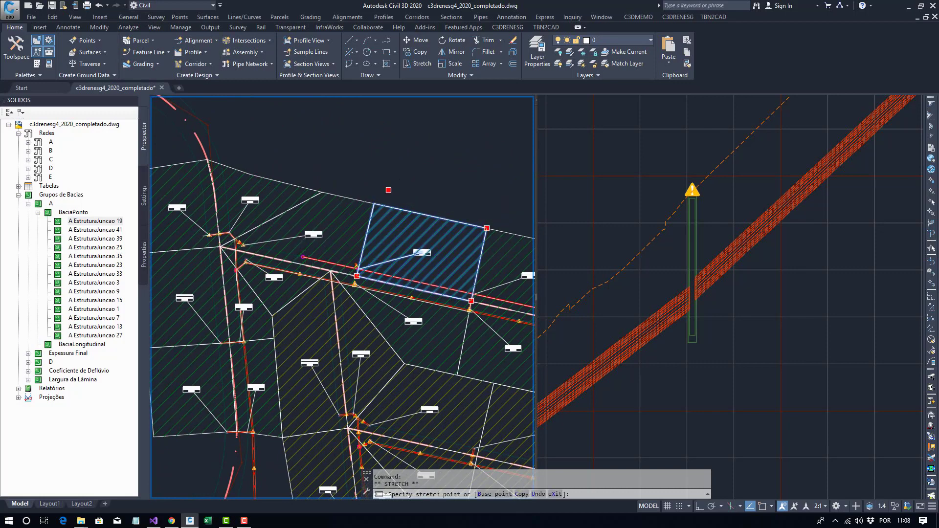
{"action": "left_click", "coordinate": [388, 190]}
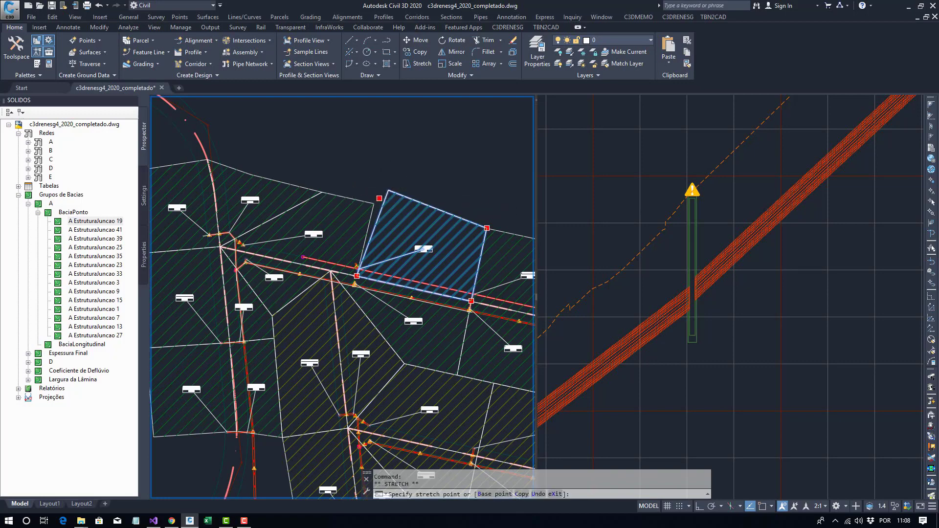
{"action": "left_click", "coordinate": [379, 198]}
{"action": "scroll", "coordinate": [383, 237], "scroll_direction": "up", "scroll_amount": 2}
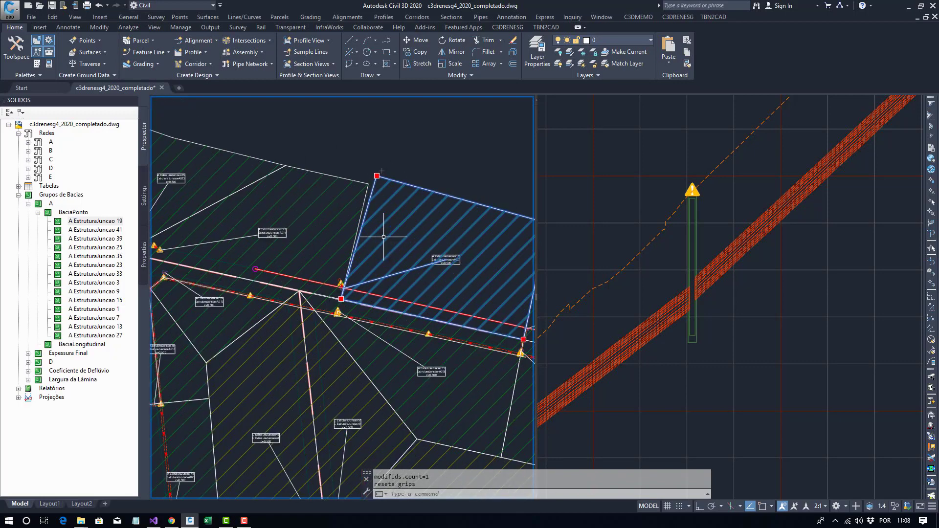
{"action": "middle_click_drag", "start_coordinate": [393, 247], "coordinate": [349, 284]}
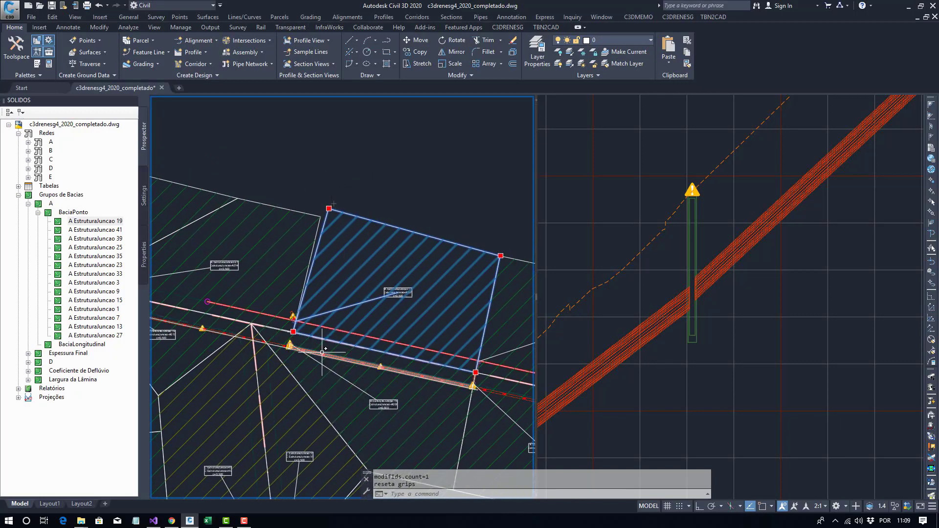
Stretch the upper-left vertex of the A EstruturaJuncao 13 basin onto the neighbouring basin's corner using object snap, and deselect the basin.
{"action": "scroll", "coordinate": [322, 352], "scroll_direction": "down", "scroll_amount": 1}
{"action": "middle_click_drag", "start_coordinate": [322, 352], "coordinate": [190, 246]}
{"action": "scroll", "coordinate": [209, 164], "scroll_direction": "up", "scroll_amount": 4}
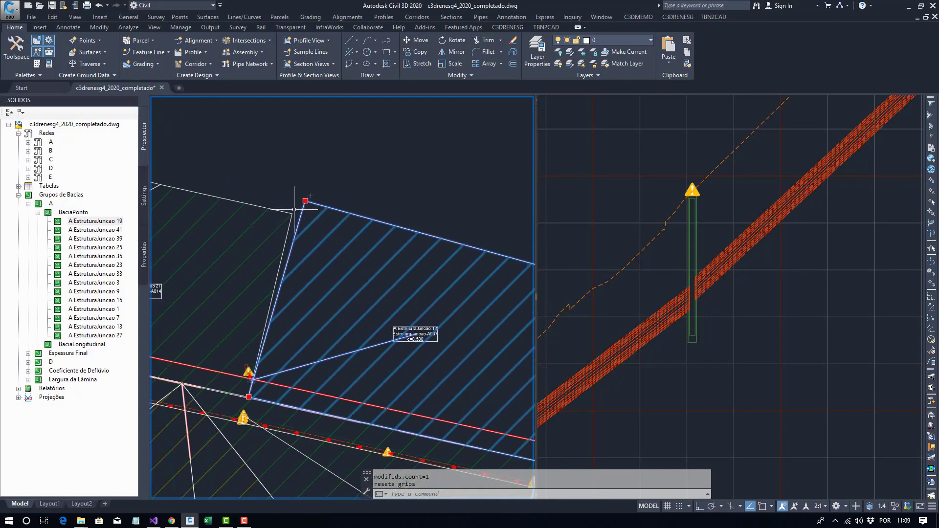
{"action": "left_click", "coordinate": [306, 200]}
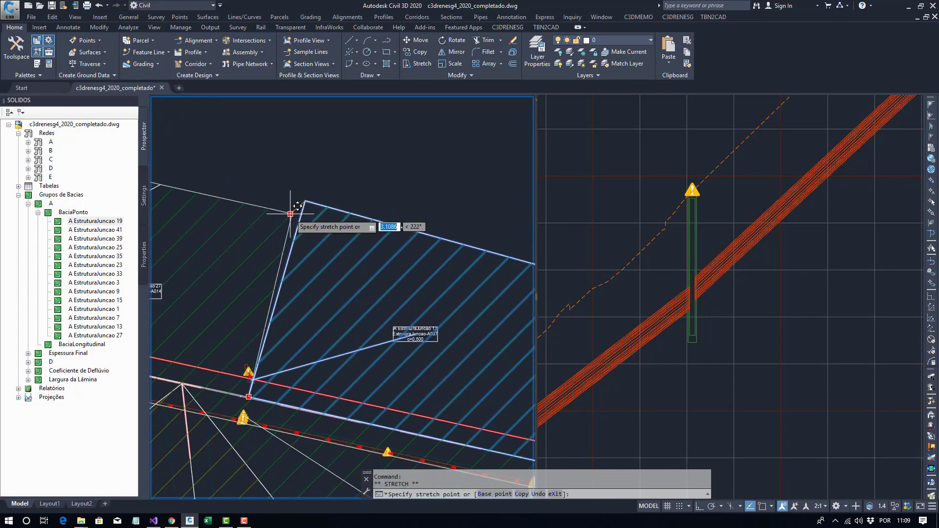
{"action": "key", "text": "F3"}
{"action": "left_click", "coordinate": [292, 213]}
{"action": "scroll", "coordinate": [415, 306], "scroll_direction": "up", "scroll_amount": 6}
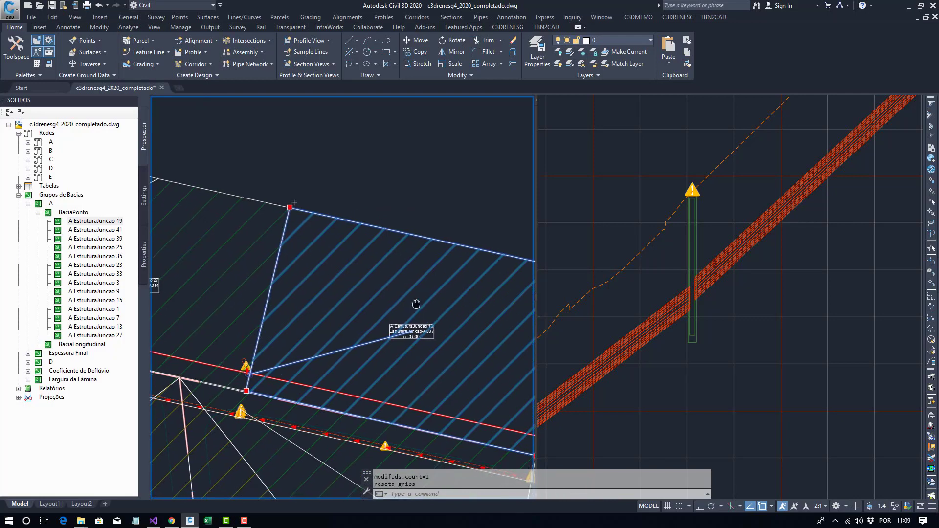
{"action": "key", "text": "Escape"}
{"action": "scroll", "coordinate": [371, 267], "scroll_direction": "down", "scroll_amount": 6}
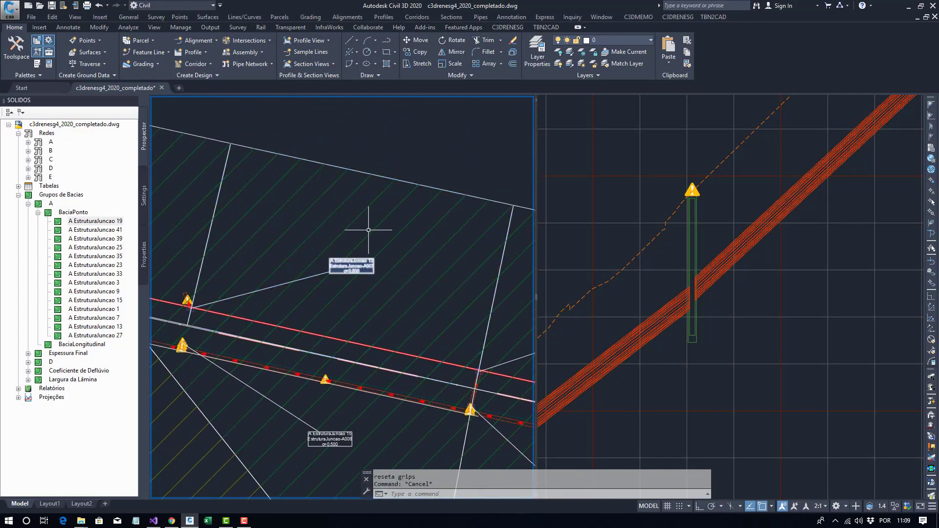
Set the Coeficiente de Deflúvio of the A EstruturaJuncao 13 basin to 0,600 in its properties.
{"action": "left_click", "coordinate": [387, 220]}
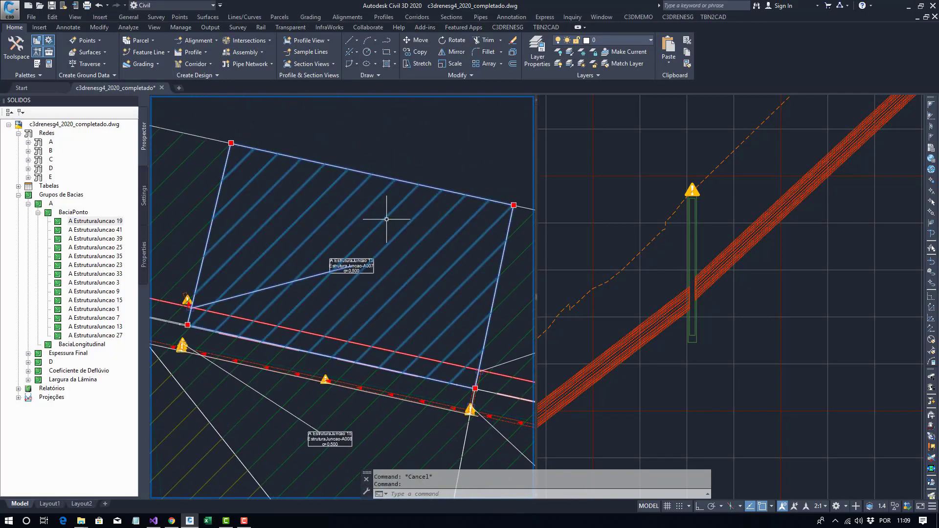
{"action": "left_click", "coordinate": [147, 265]}
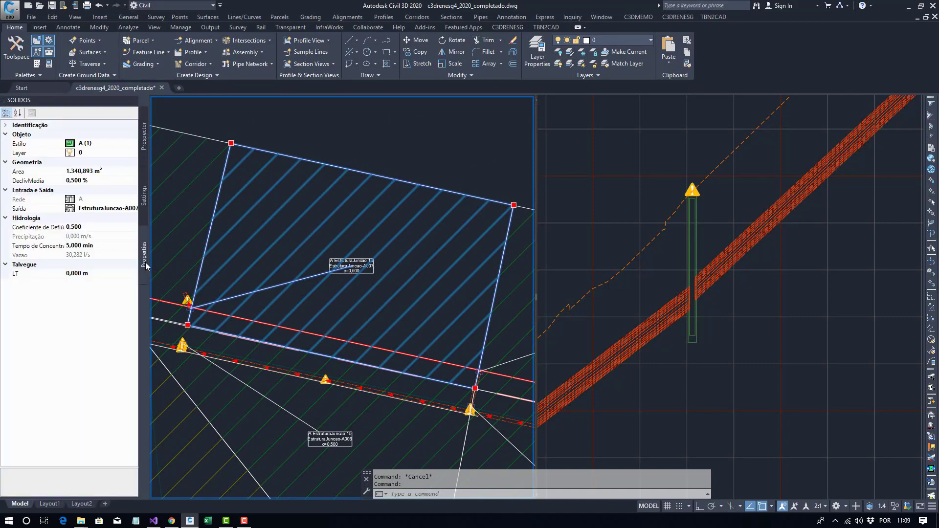
{"action": "left_click", "coordinate": [105, 182]}
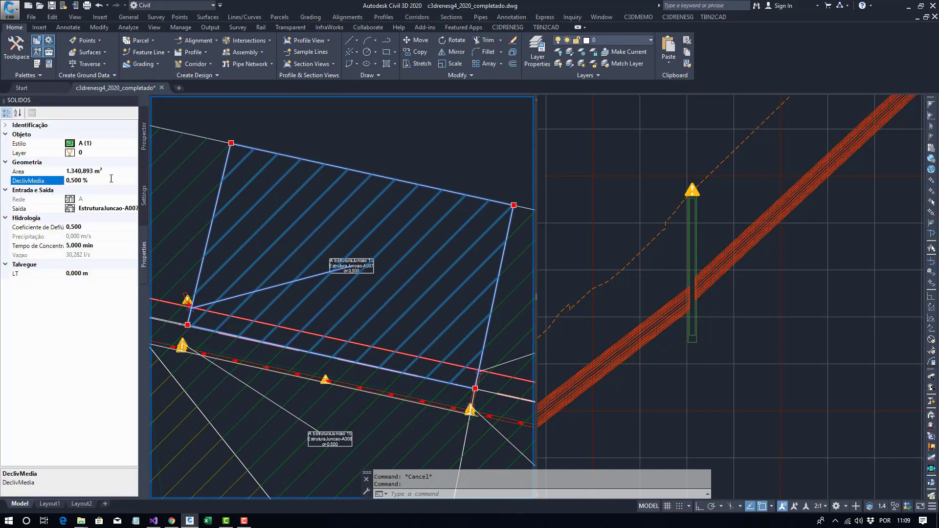
{"action": "left_click", "coordinate": [122, 171]}
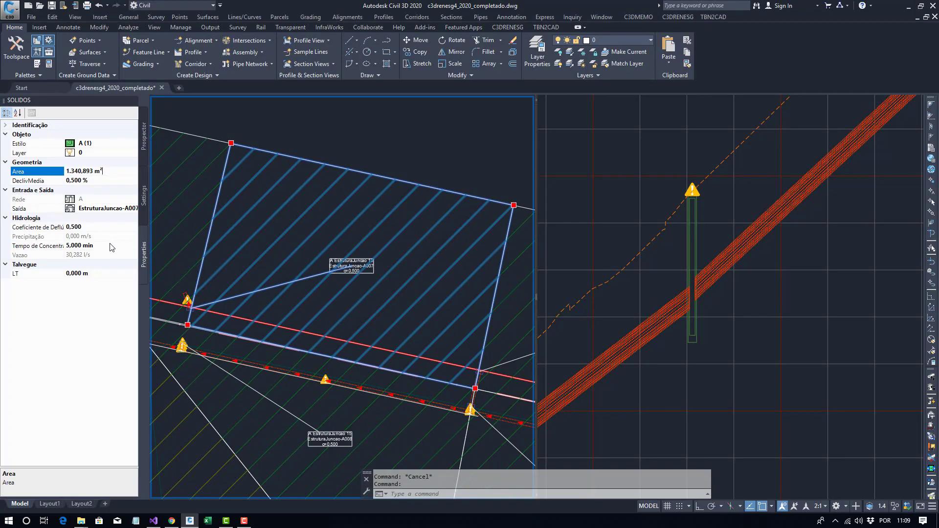
{"action": "left_click", "coordinate": [108, 226]}
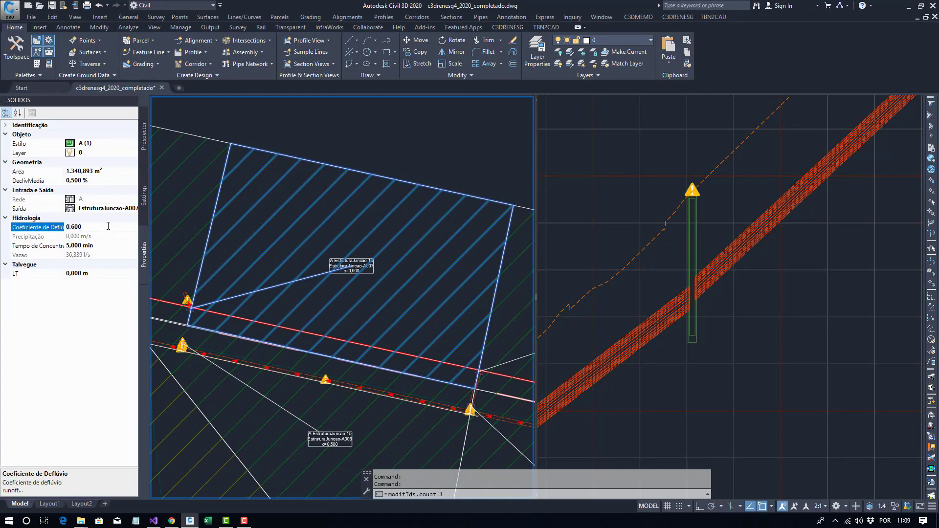
Check the runoff coefficient on the A EstruturaJuncao 13 basin label in plan, clear the selection and view the adjacent basins.
{"action": "left_click", "coordinate": [313, 298]}
{"action": "scroll", "coordinate": [351, 277], "scroll_direction": "up", "scroll_amount": 4}
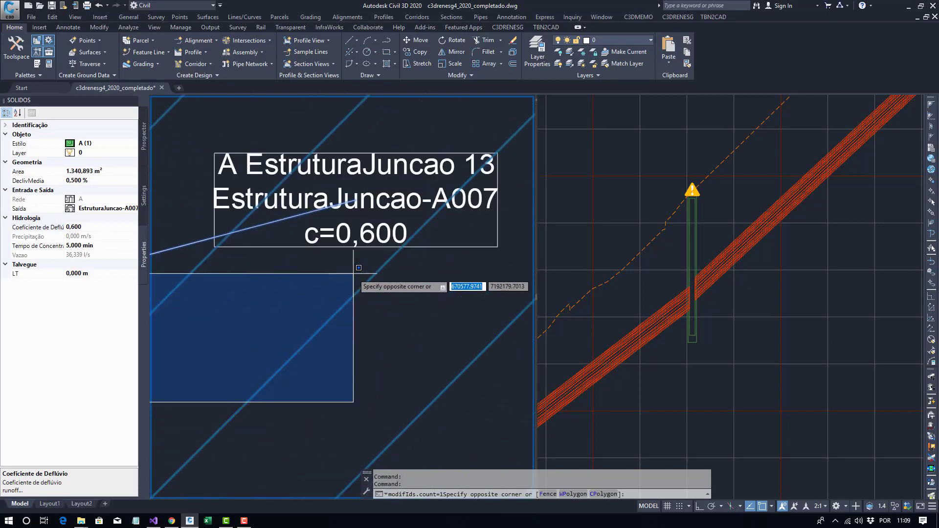
{"action": "scroll", "coordinate": [359, 267], "scroll_direction": "down", "scroll_amount": 5}
{"action": "key", "text": "Escape"}
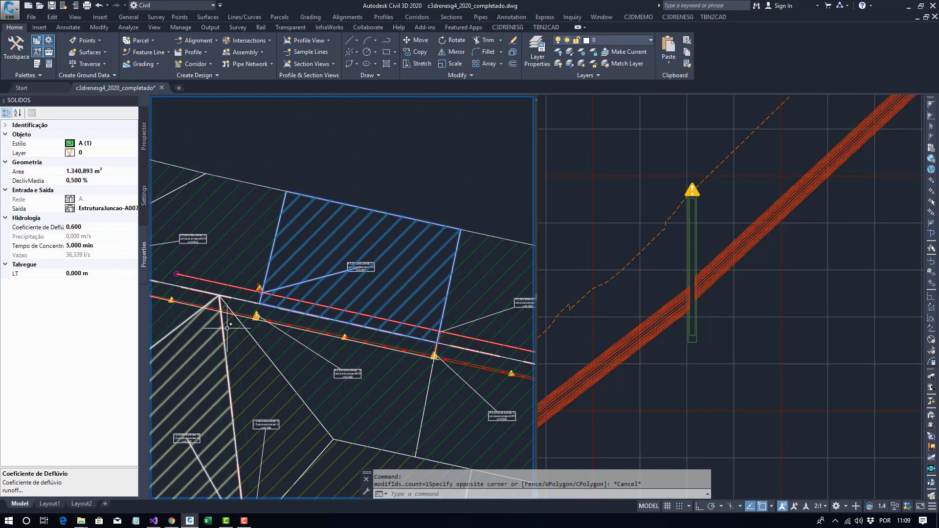
{"action": "key", "text": "Escape"}
{"action": "middle_click_drag", "start_coordinate": [213, 337], "coordinate": [417, 378]}
{"action": "scroll", "coordinate": [340, 367], "scroll_direction": "up", "scroll_amount": 2}
{"action": "middle_click_drag", "start_coordinate": [341, 367], "coordinate": [268, 308]}
{"action": "middle_click_drag", "start_coordinate": [416, 307], "coordinate": [311, 326]}
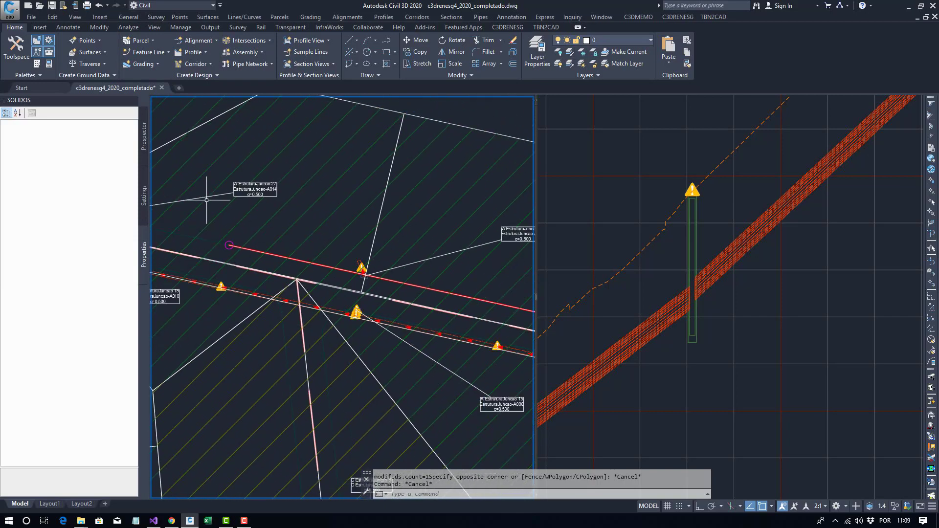
Collapse basin group A, list the project tables and open the properties of the Dispositivo table.
{"action": "left_click", "coordinate": [142, 133]}
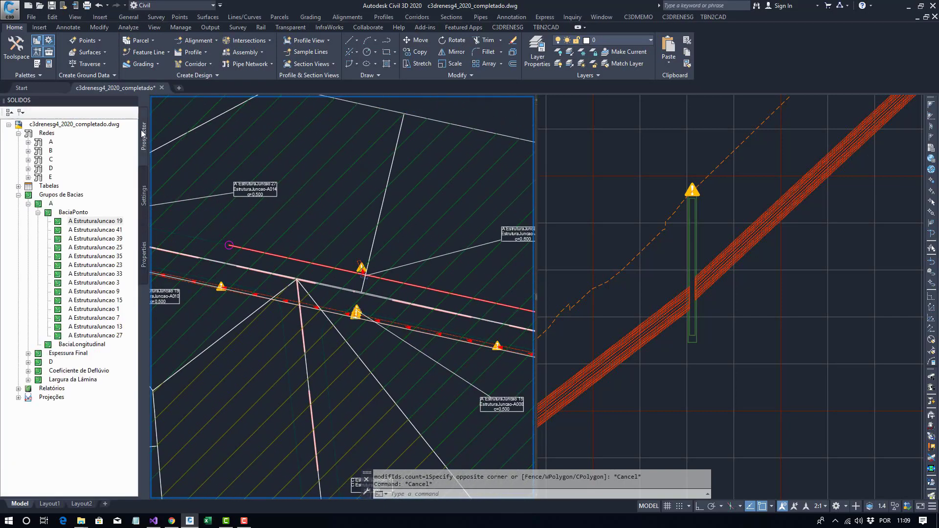
{"action": "left_click", "coordinate": [29, 204]}
{"action": "left_click", "coordinate": [18, 186]}
{"action": "left_click", "coordinate": [63, 196]}
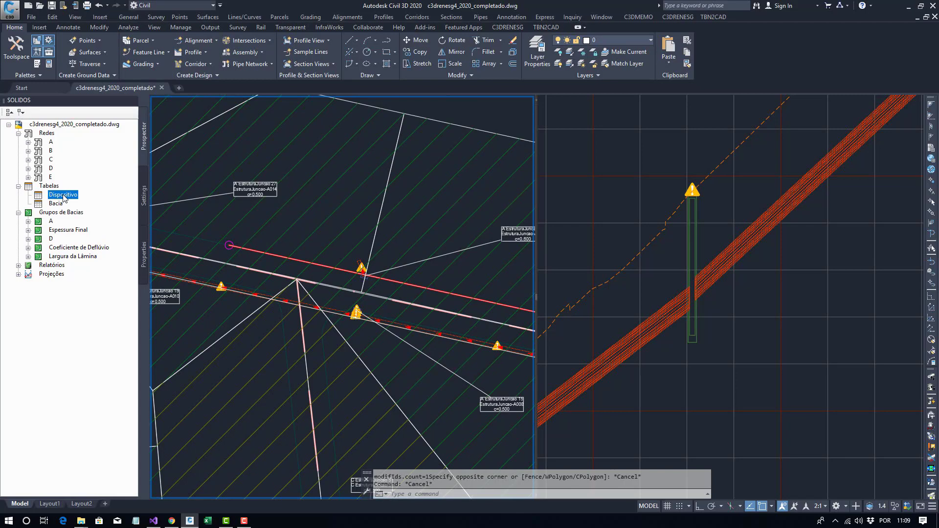
{"action": "right_click", "coordinate": [64, 198]}
{"action": "left_click", "coordinate": [86, 202]}
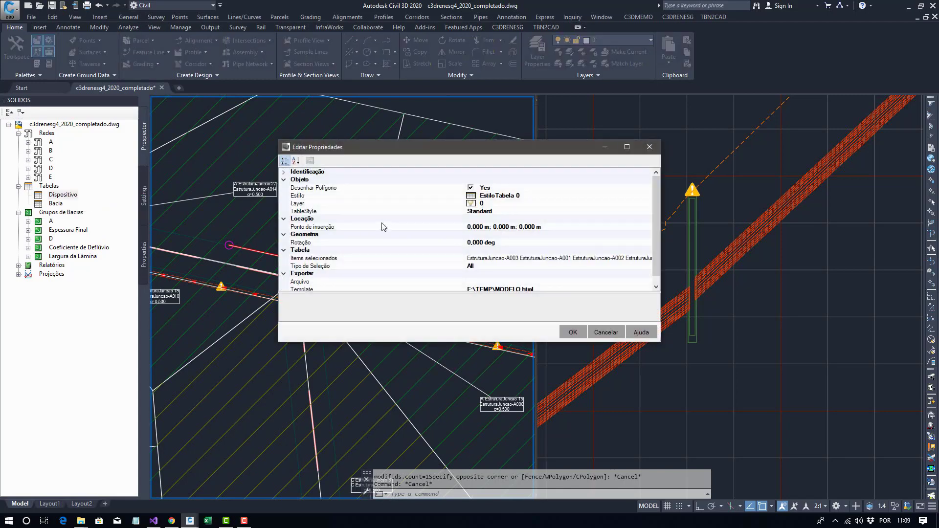
Set the Dispositivo table's Tipo de Seleção to Rede and choose network A as its Rede.
{"action": "left_click", "coordinate": [333, 259]}
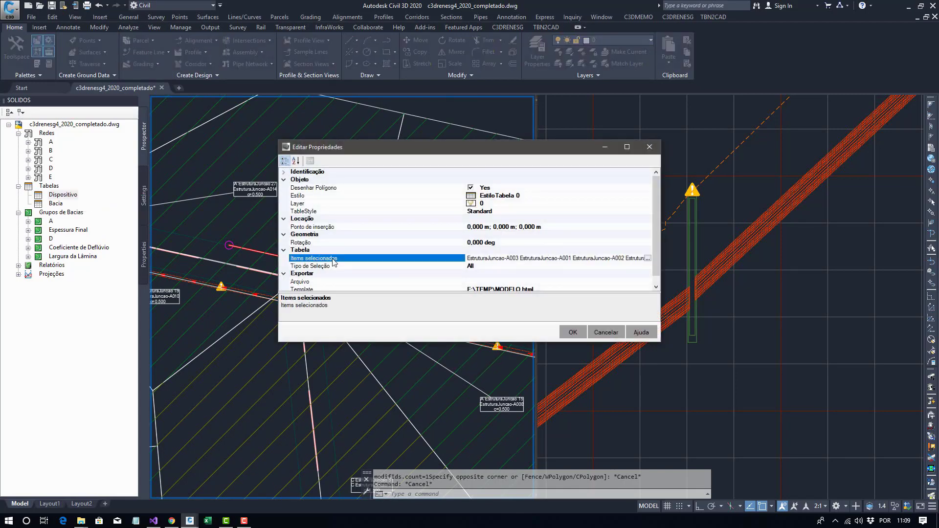
{"action": "left_click", "coordinate": [607, 264]}
{"action": "left_click", "coordinate": [647, 266]}
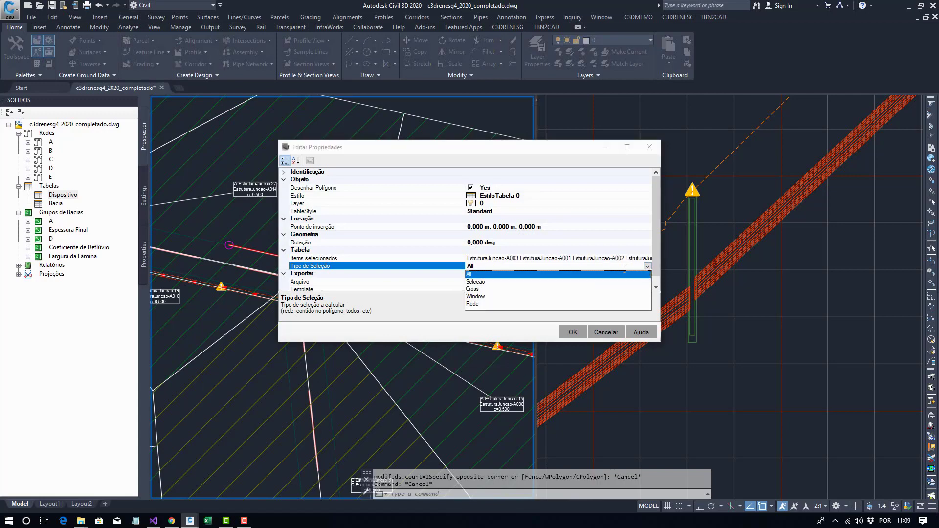
{"action": "left_click", "coordinate": [476, 304]}
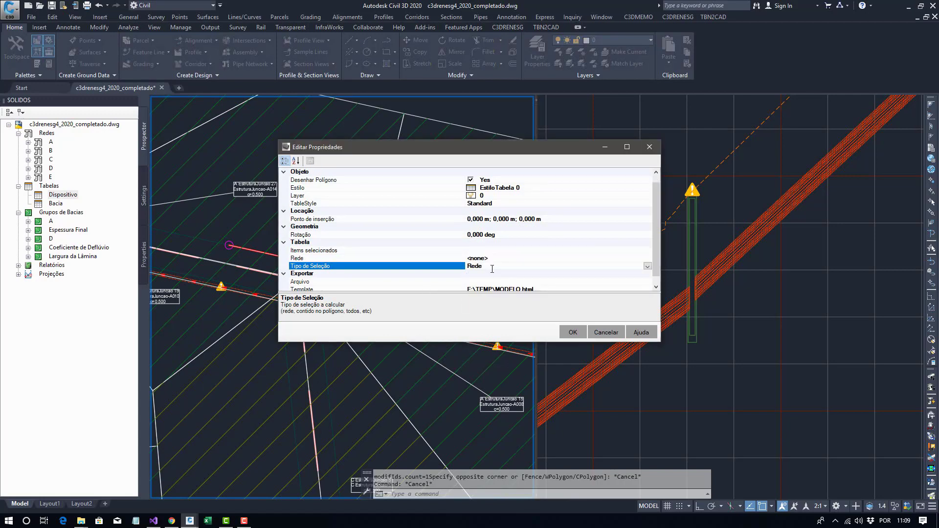
{"action": "left_click", "coordinate": [585, 258]}
{"action": "left_click", "coordinate": [647, 258]}
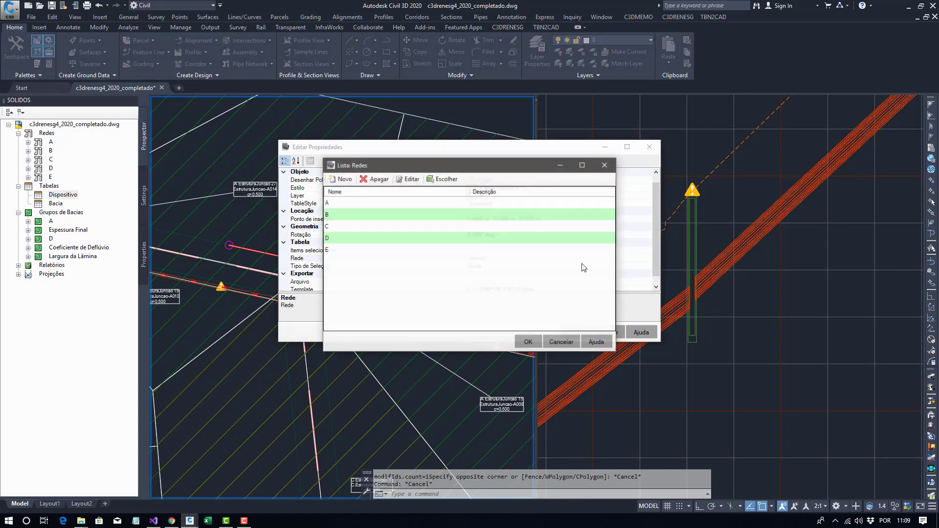
{"action": "left_click", "coordinate": [342, 203]}
{"action": "left_click", "coordinate": [528, 342]}
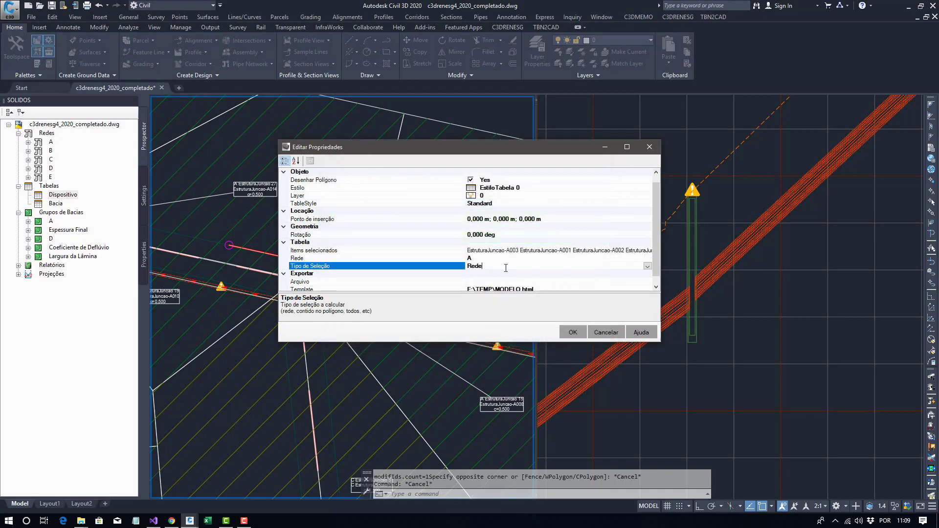
Open the table style EstiloTabela 0 for editing and add four columns to it.
{"action": "scroll", "coordinate": [658, 266], "scroll_direction": "up", "scroll_amount": 1}
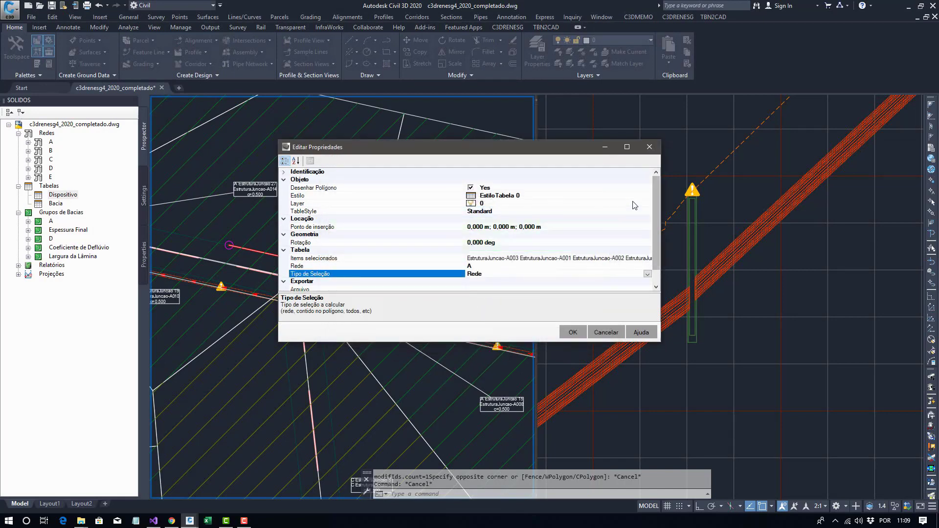
{"action": "left_click", "coordinate": [646, 195]}
{"action": "left_click", "coordinate": [648, 196]}
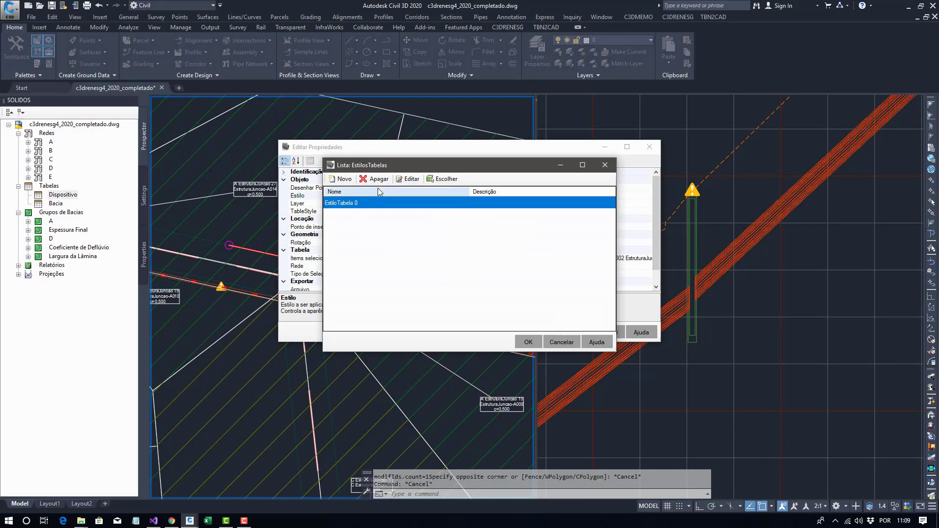
{"action": "left_click", "coordinate": [415, 179]}
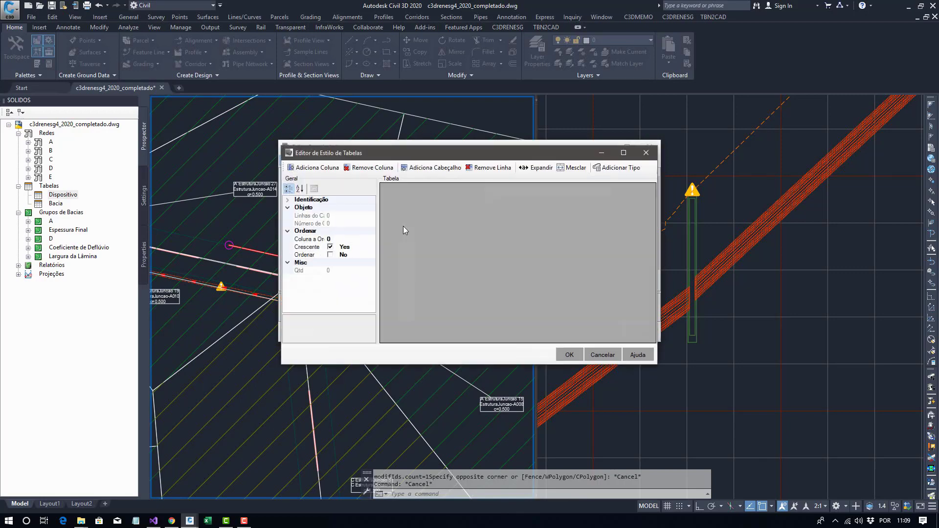
{"action": "left_click", "coordinate": [337, 169]}
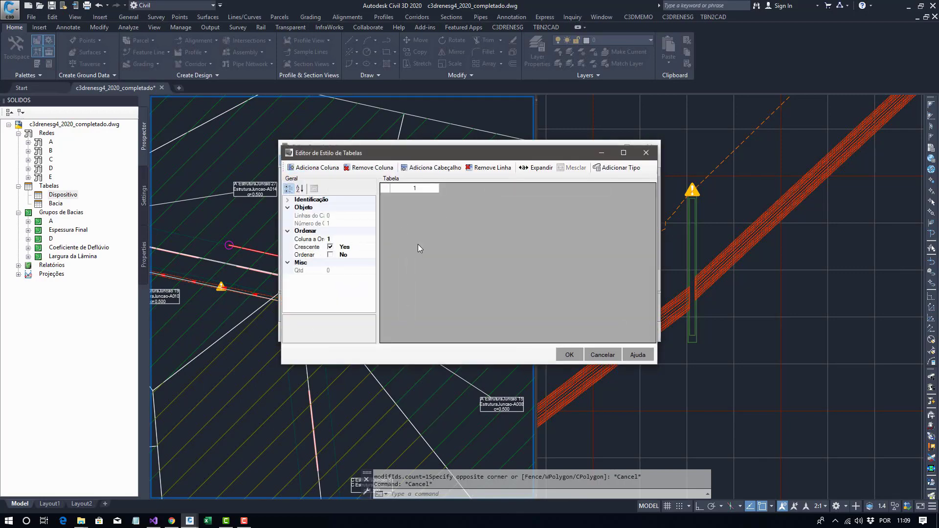
{"action": "left_click", "coordinate": [317, 168]}
{"action": "left_click", "coordinate": [317, 167]}
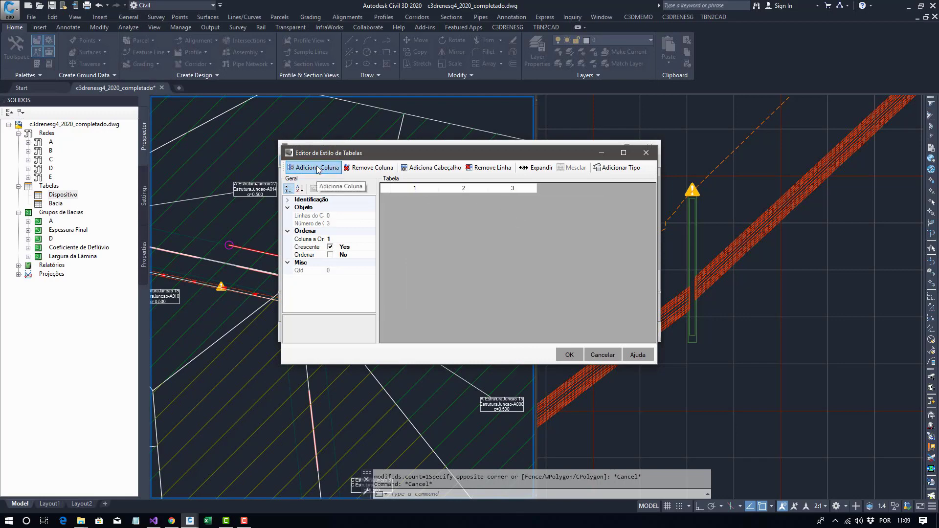
{"action": "left_click", "coordinate": [317, 168]}
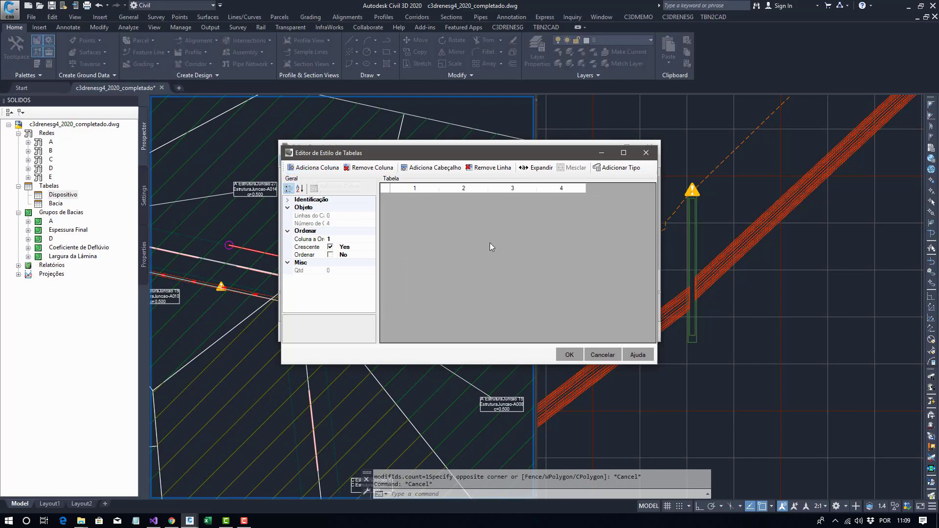
Add two header rows and an Estrutura type row to the table style.
{"action": "left_click", "coordinate": [451, 168]}
{"action": "left_click", "coordinate": [451, 168]}
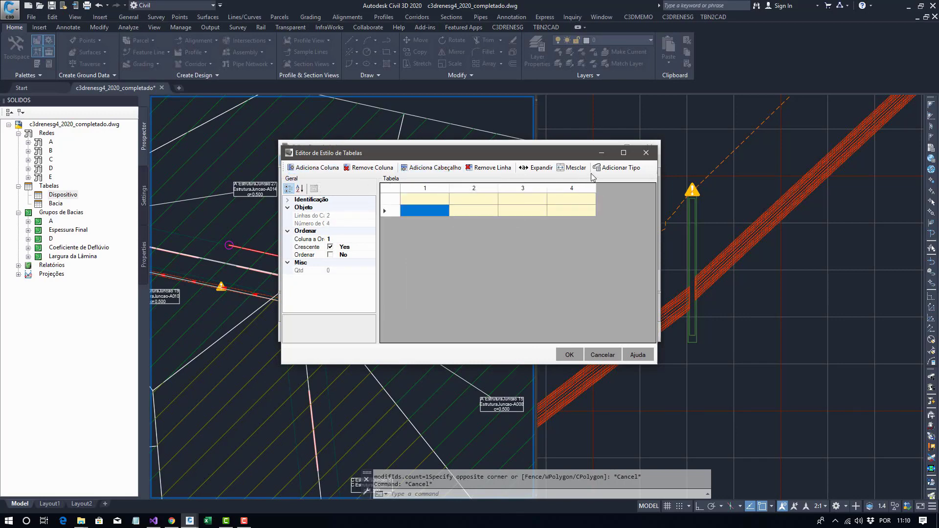
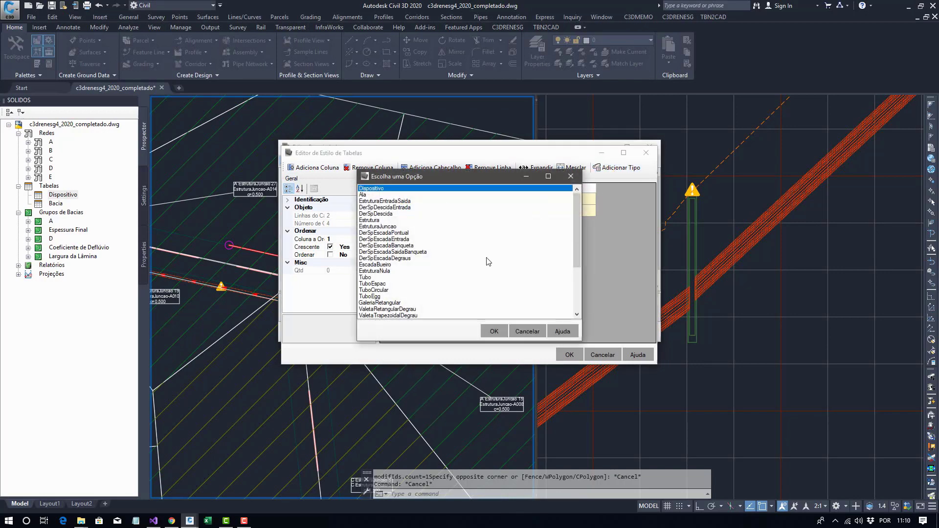
{"action": "left_click", "coordinate": [366, 221]}
{"action": "left_click", "coordinate": [494, 331]}
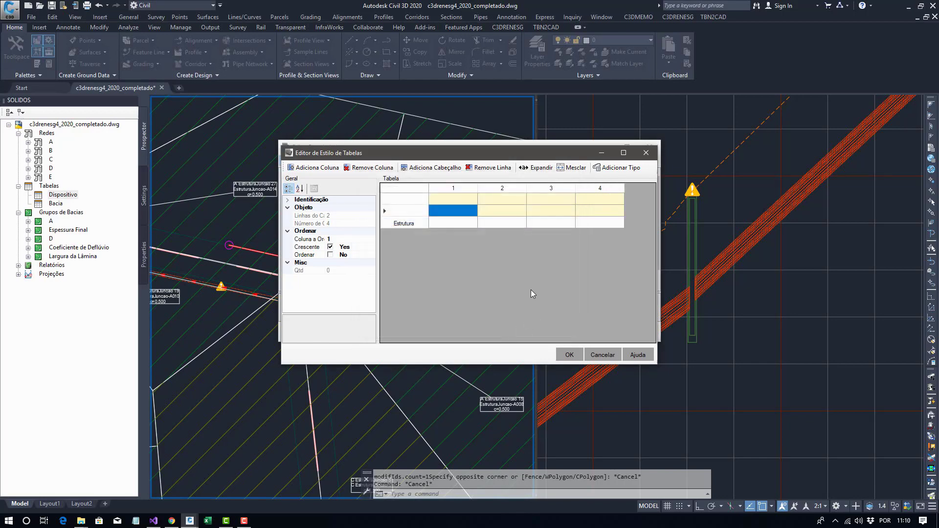
Insert the Nome property into column 1 of the Estrutura row and accept the text.
{"action": "double_click", "coordinate": [452, 222]}
{"action": "left_click", "coordinate": [363, 153]}
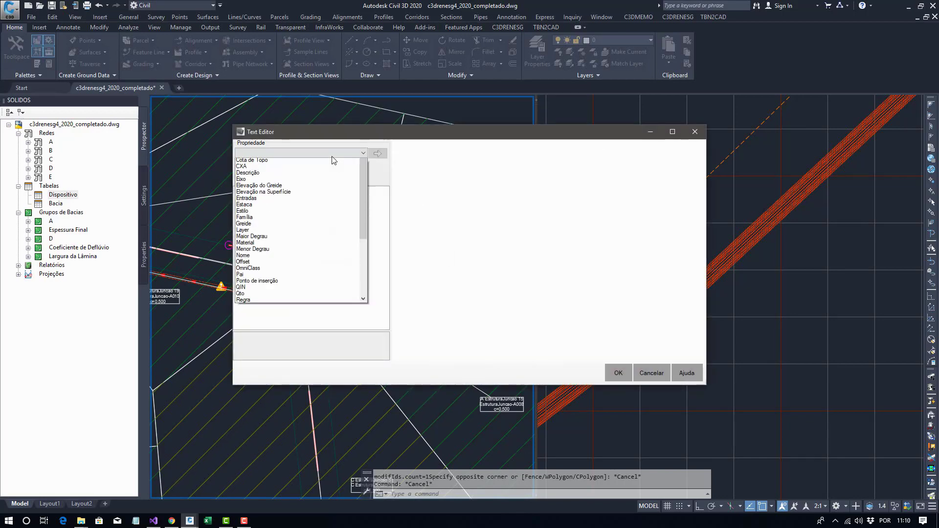
{"action": "key", "text": "n"}
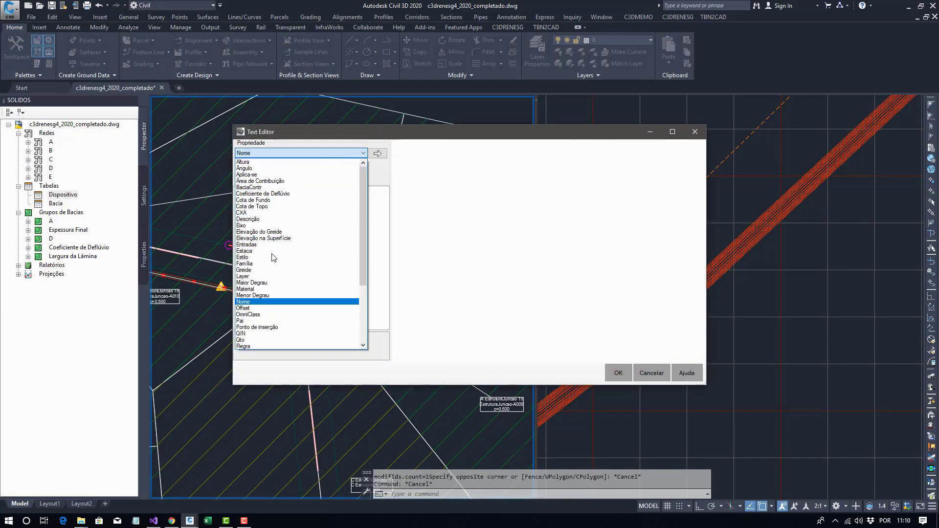
{"action": "left_click", "coordinate": [293, 302]}
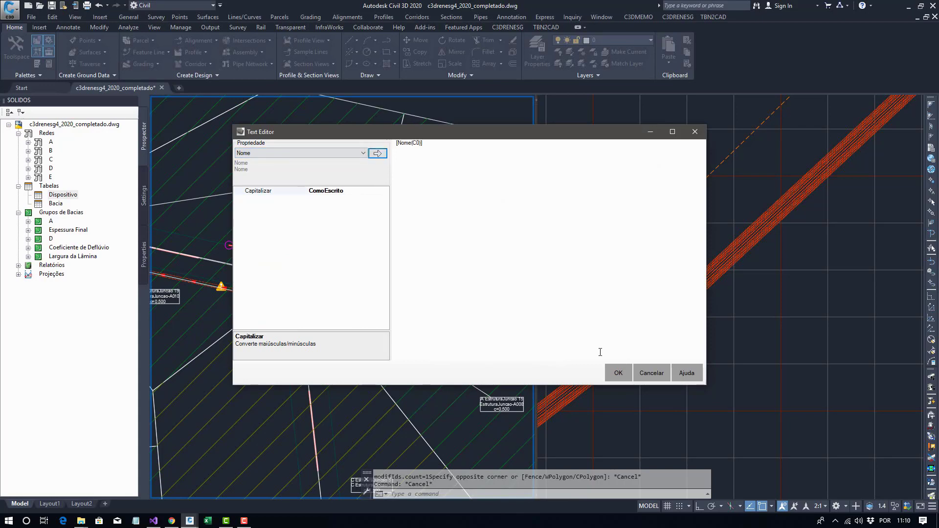
{"action": "left_click", "coordinate": [618, 373]}
Insert the Ponto de inserção property into column 2 of the Estrutura row and accept the text.
{"action": "double_click", "coordinate": [432, 229]}
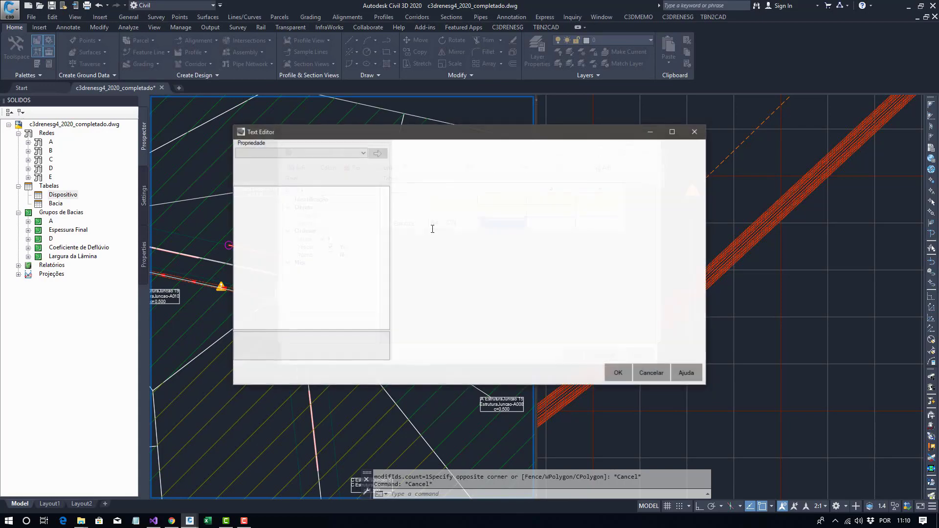
{"action": "left_click", "coordinate": [291, 154]}
{"action": "key", "text": "l"}
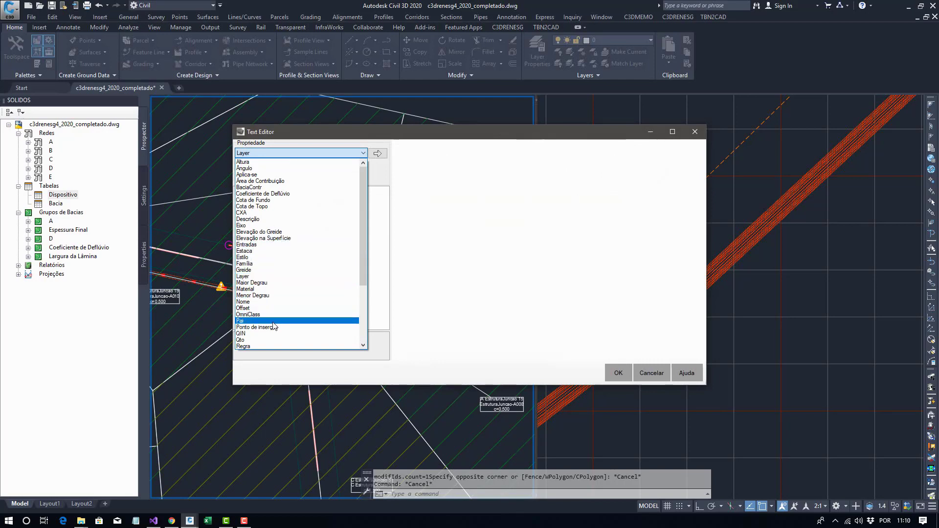
{"action": "left_click", "coordinate": [257, 327]}
{"action": "left_click", "coordinate": [377, 153]}
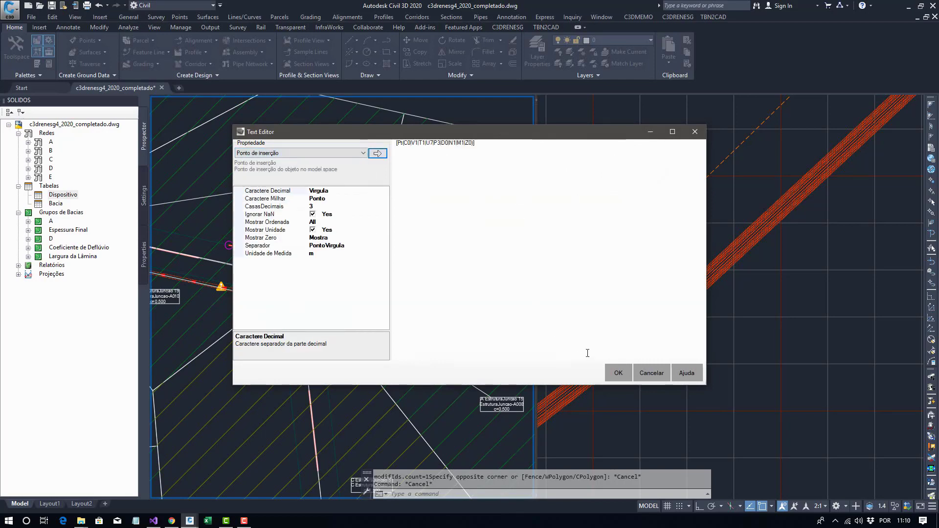
{"action": "left_click", "coordinate": [618, 372]}
Insert the Seção Tipo property into column 3 of the Estrutura row and accept the text.
{"action": "left_click", "coordinate": [303, 158]}
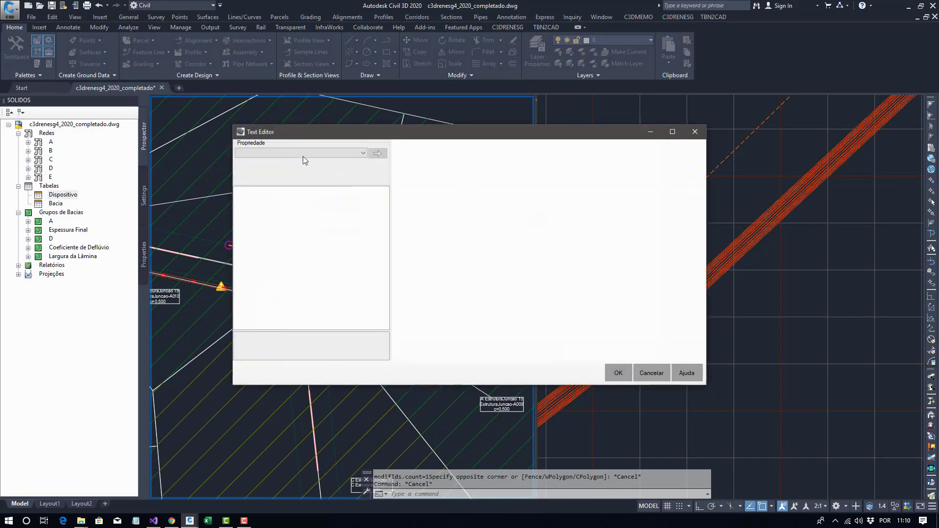
{"action": "left_click", "coordinate": [303, 153]}
{"action": "key", "text": "s"}
{"action": "scroll", "coordinate": [274, 313], "scroll_direction": "down", "scroll_amount": 1}
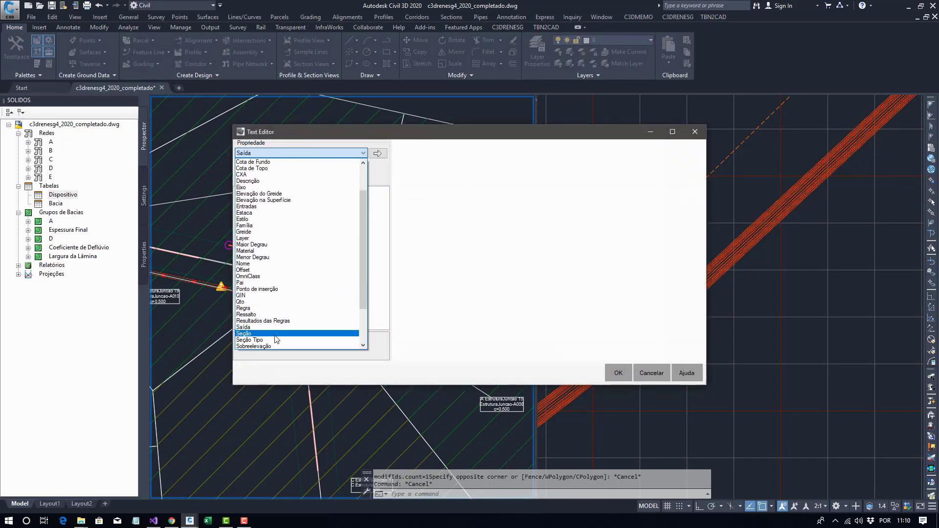
{"action": "left_click", "coordinate": [277, 340]}
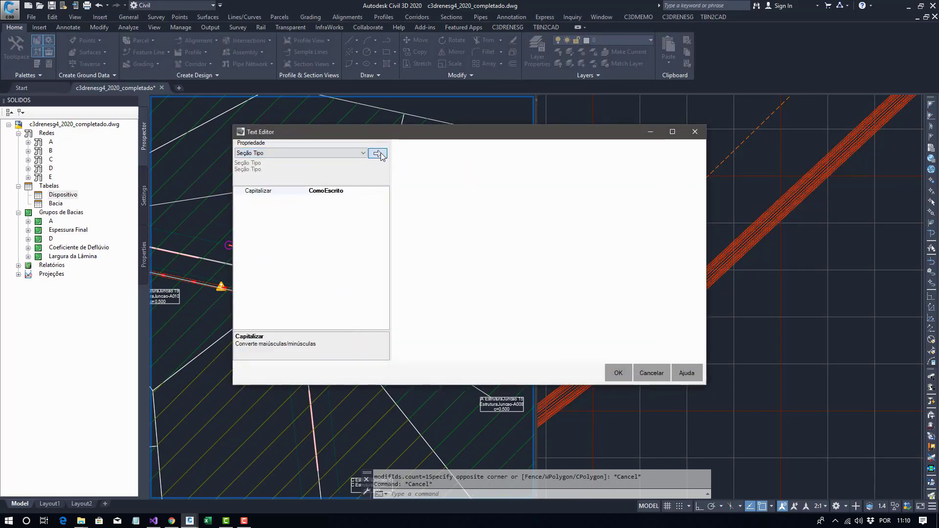
{"action": "left_click", "coordinate": [618, 373]}
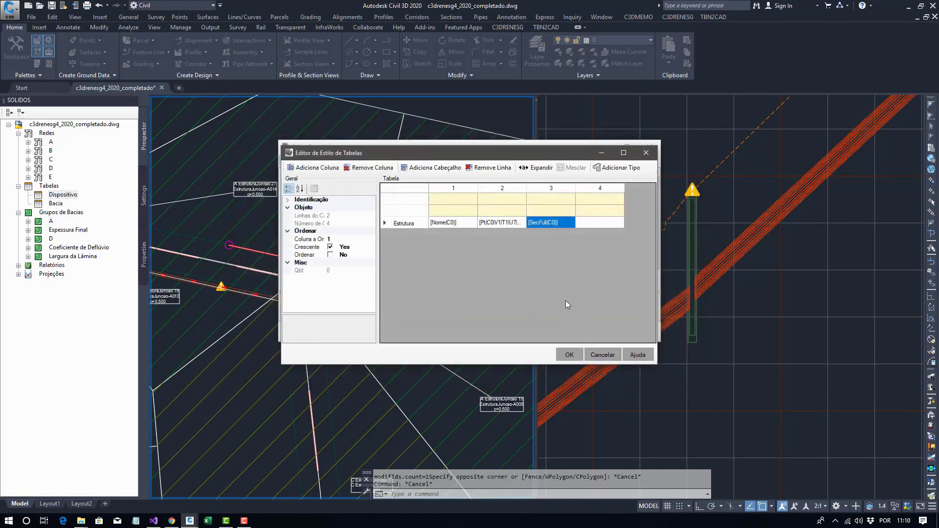
Remove the empty fourth column and label the lower header row's columns nome, locação and seção.
{"action": "left_click", "coordinate": [595, 223]}
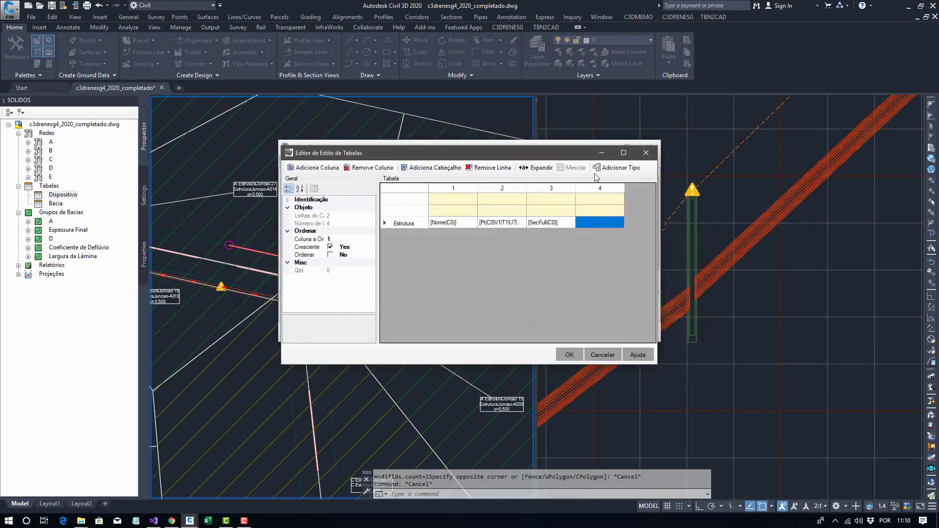
{"action": "left_click", "coordinate": [385, 172]}
{"action": "left_click", "coordinate": [457, 213]}
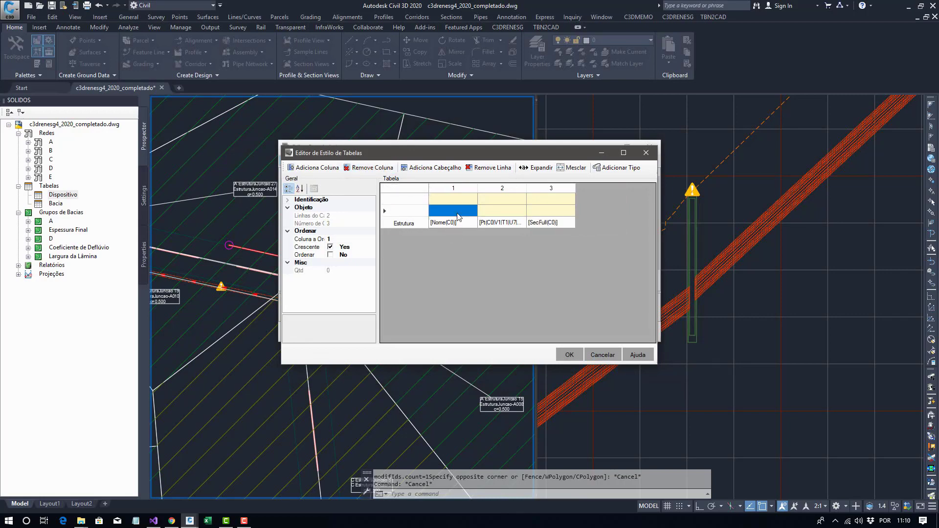
{"action": "type", "text": "nome"}
{"action": "key", "text": "Return"}
{"action": "key", "text": "Tab"}
{"action": "type", "text": "loca"}
{"action": "left_click", "coordinate": [531, 215]}
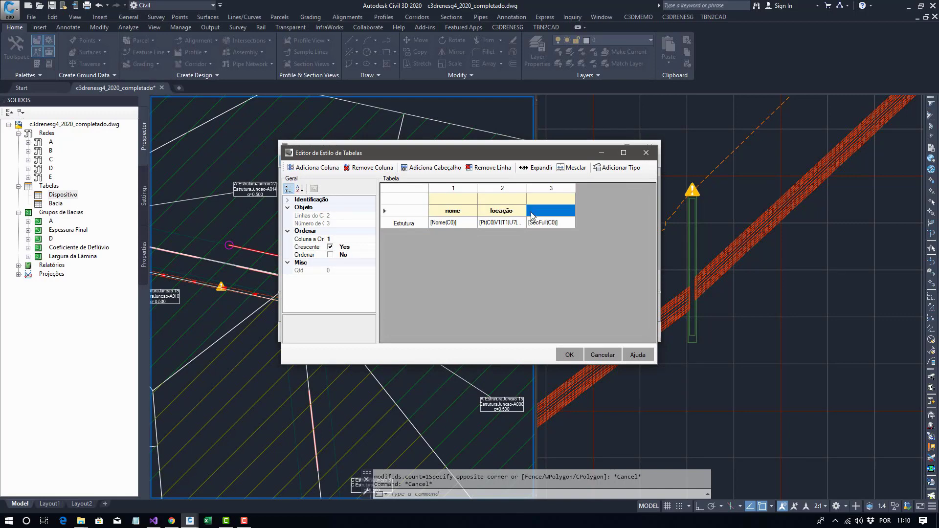
{"action": "type", "text": "seção"}
Merge the three cells of the upper header row, title it estruturas, and accept the table style.
{"action": "left_click_drag", "start_coordinate": [453, 200], "coordinate": [540, 203]}
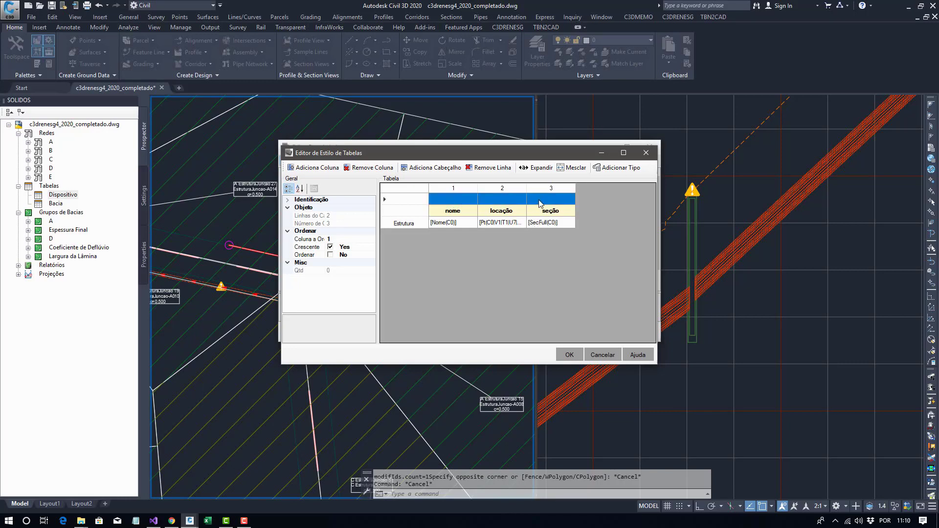
{"action": "left_click", "coordinate": [430, 167]}
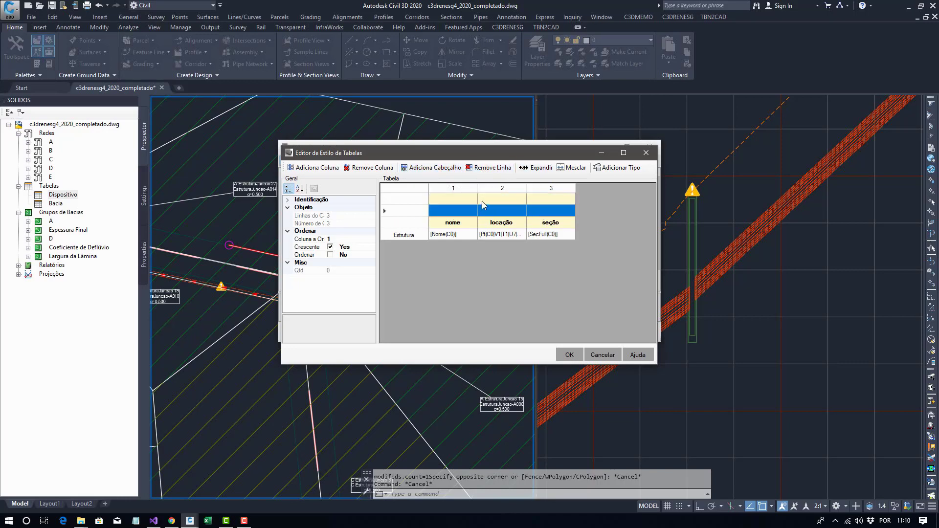
{"action": "left_click", "coordinate": [489, 167]}
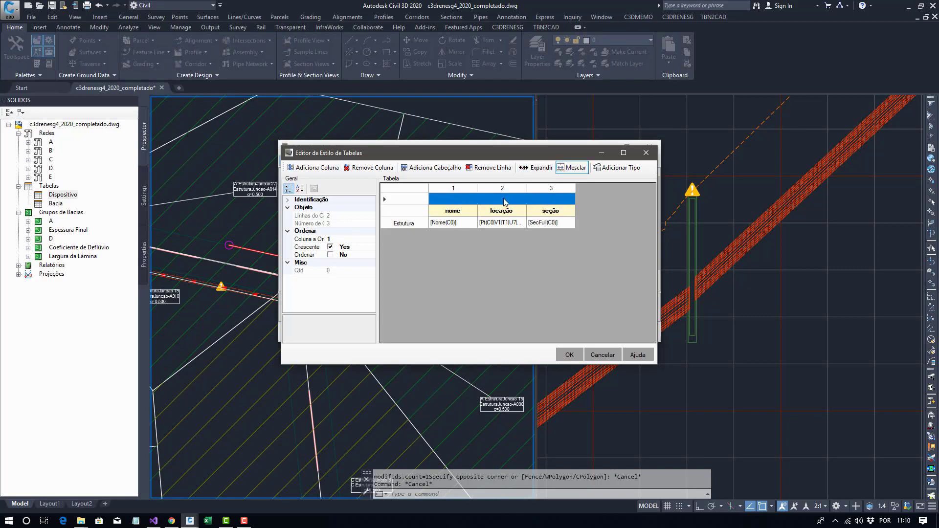
{"action": "type", "text": "estru"}
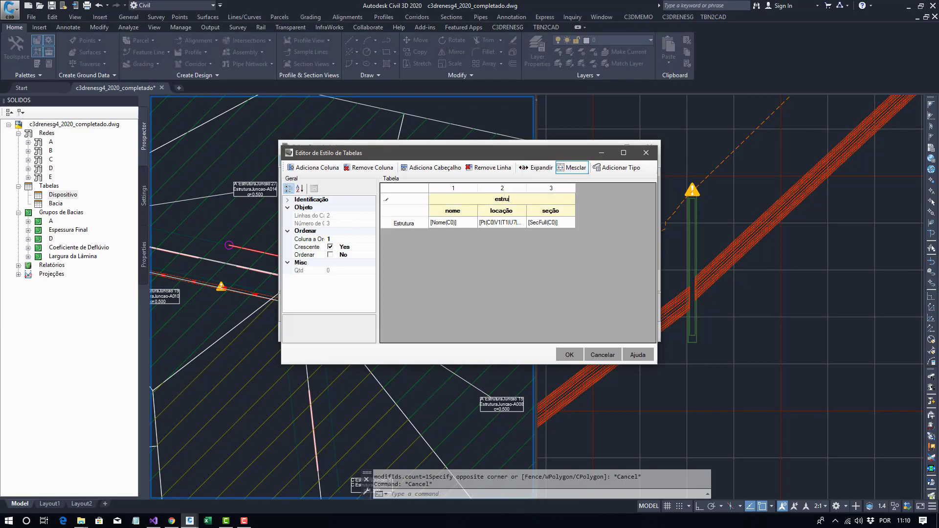
{"action": "type", "text": "turas"}
{"action": "left_click", "coordinate": [479, 237]}
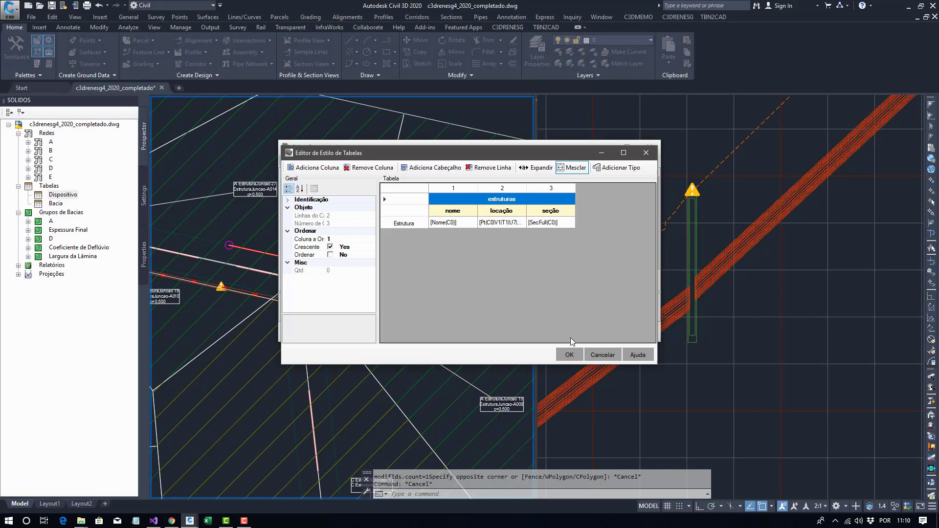
{"action": "left_click", "coordinate": [569, 354]}
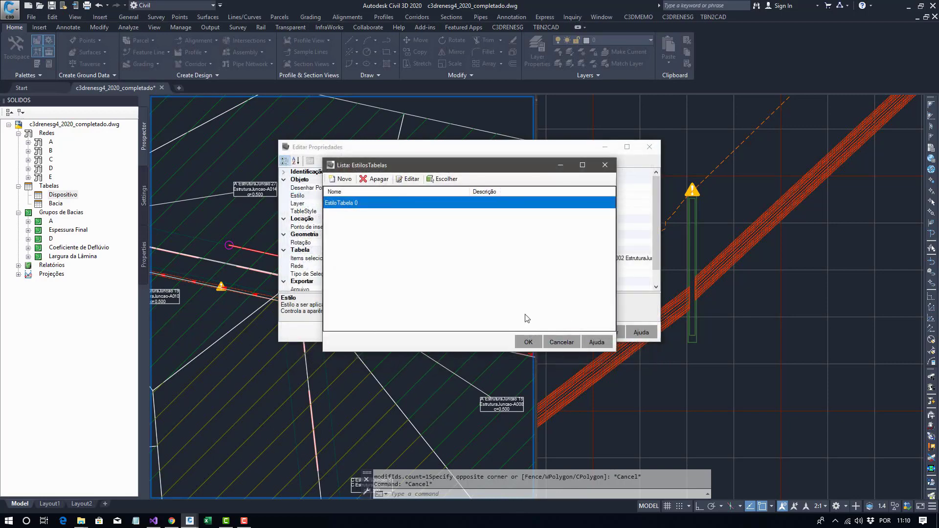
Rename the table style EstiloTabela 0 as estruturas and accept it as the table's Estilo.
{"action": "left_click", "coordinate": [408, 179]}
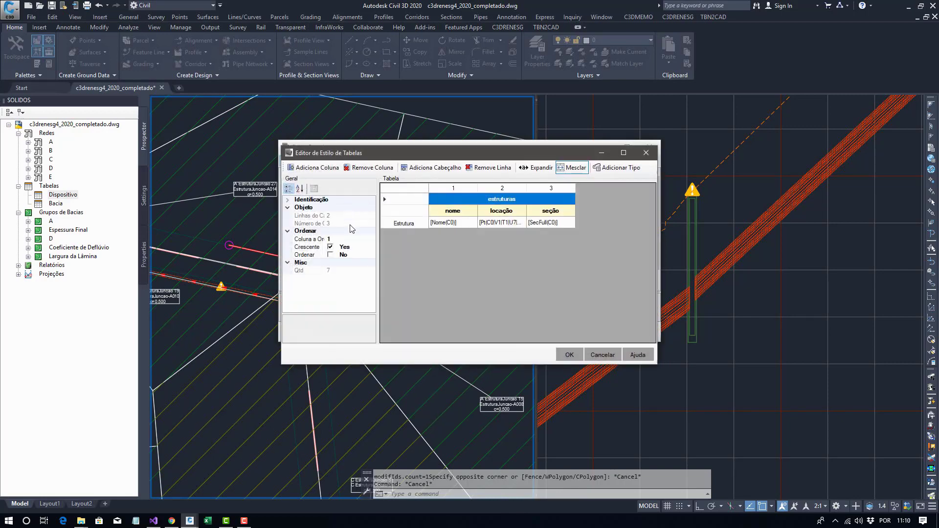
{"action": "left_click", "coordinate": [287, 200]}
{"action": "left_click", "coordinate": [363, 224]}
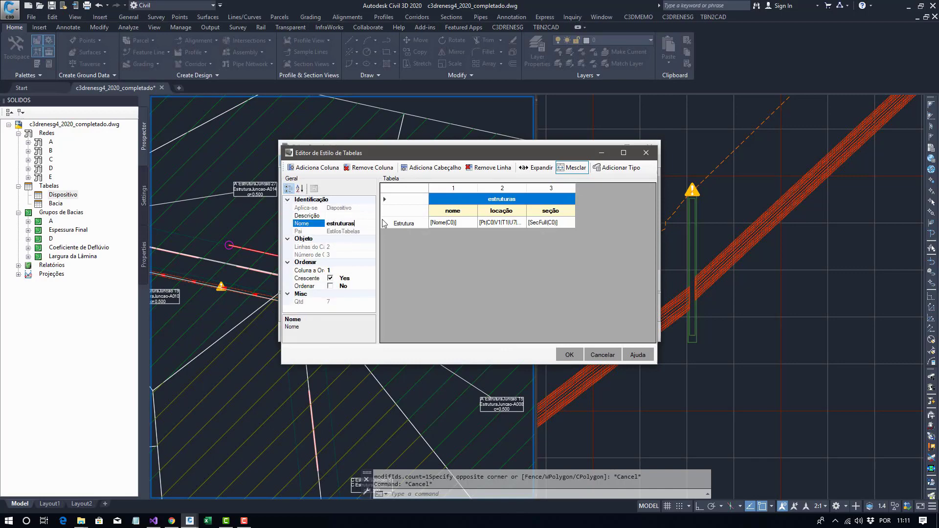
{"action": "left_click", "coordinate": [569, 354]}
{"action": "left_click", "coordinate": [529, 340]}
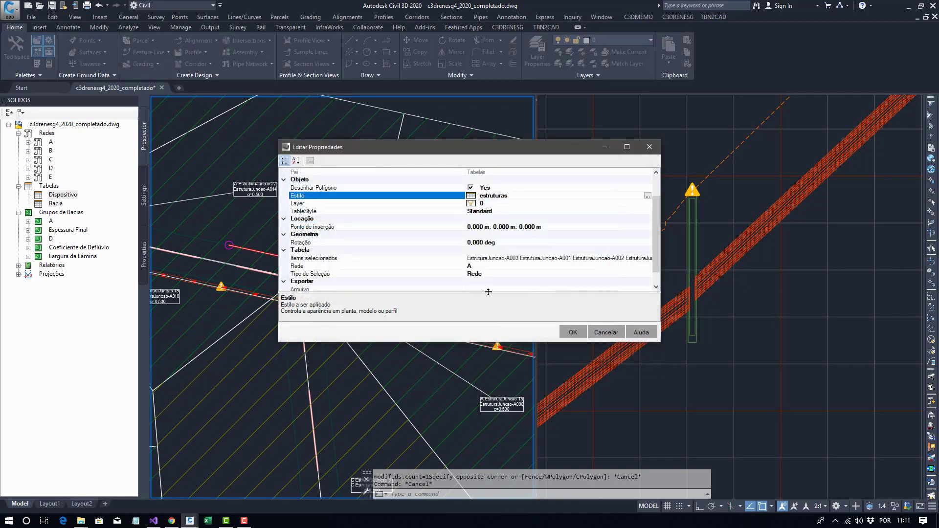
Pick the Dispositivo table's Ponto de inserção in the empty area west of the catchment basins and accept the properties.
{"action": "left_click", "coordinate": [601, 224]}
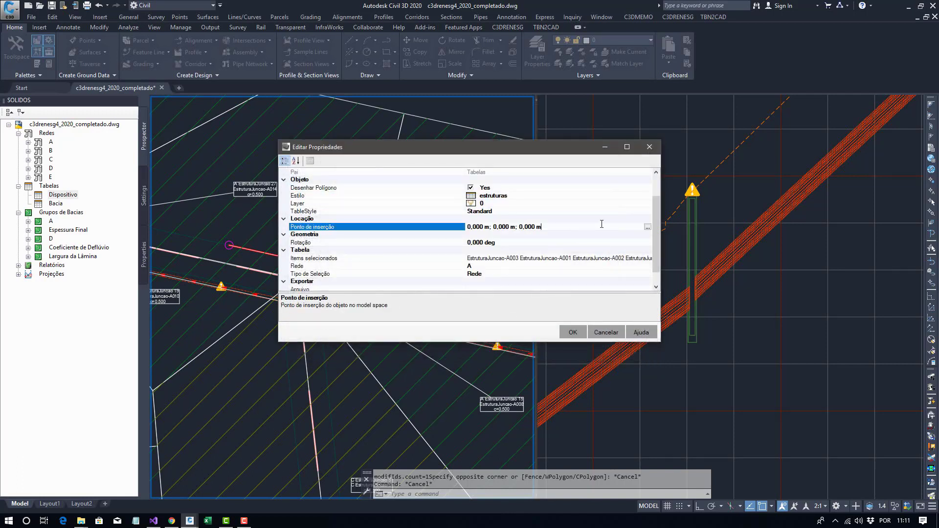
{"action": "left_click", "coordinate": [647, 227]}
{"action": "scroll", "coordinate": [336, 226], "scroll_direction": "down", "scroll_amount": 5}
{"action": "middle_click_drag", "start_coordinate": [309, 300], "coordinate": [469, 289]}
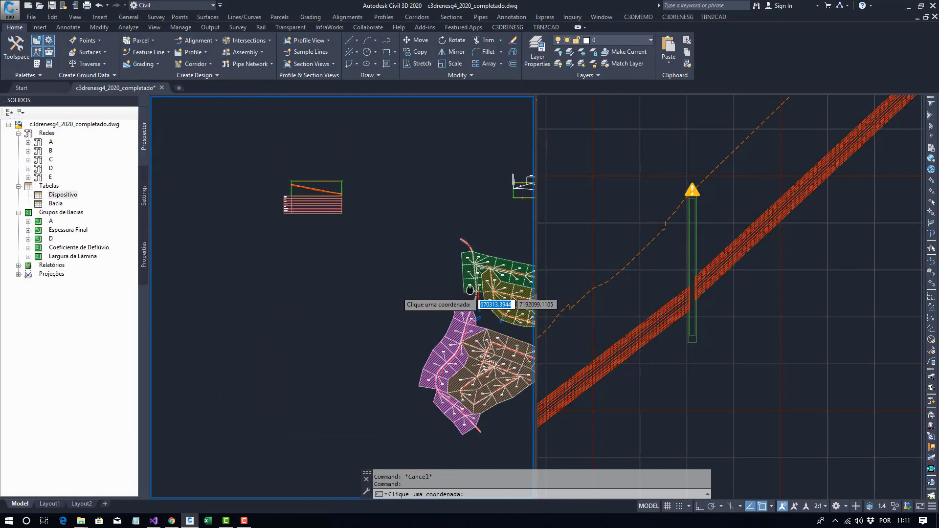
{"action": "left_click", "coordinate": [362, 289]}
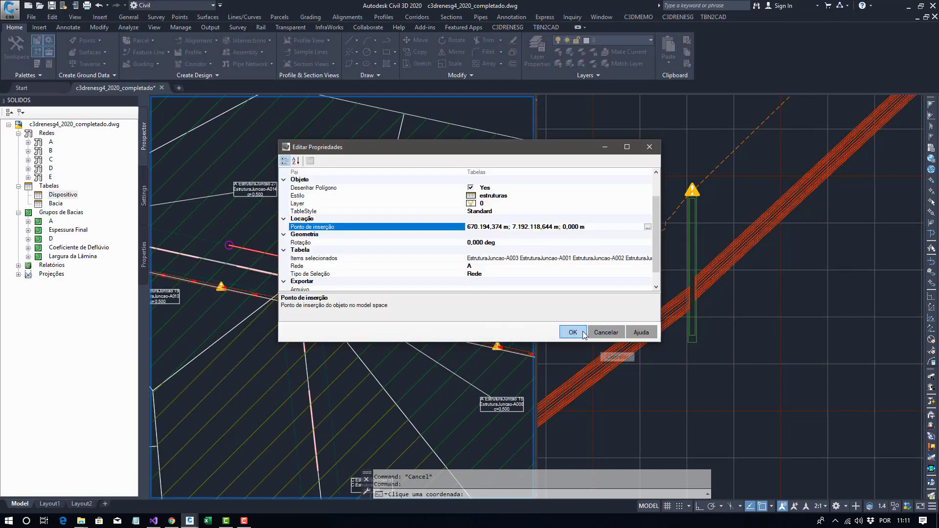
{"action": "left_click", "coordinate": [572, 332]}
Stretch the inserted table wider and shorter, and move it west, clear of the catchment basins.
{"action": "scroll", "coordinate": [367, 224], "scroll_direction": "down", "scroll_amount": 8}
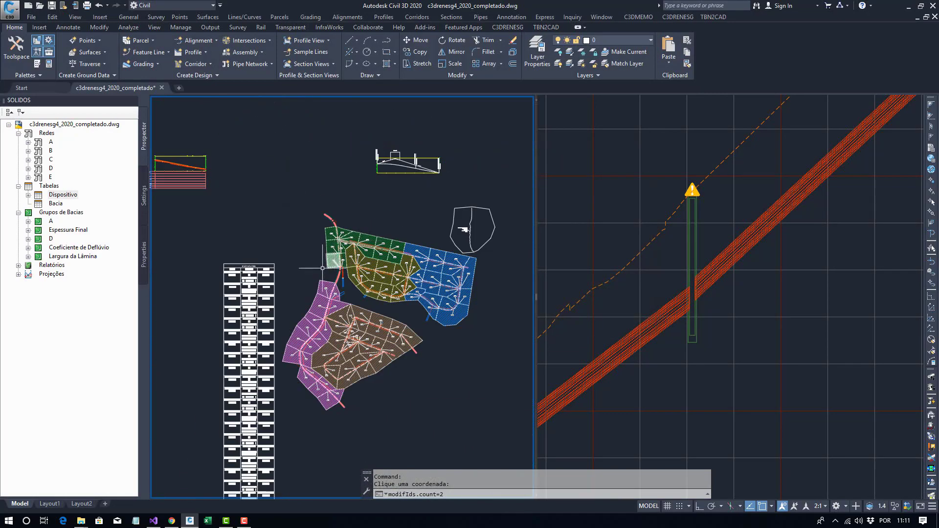
{"action": "scroll", "coordinate": [305, 330], "scroll_direction": "up", "scroll_amount": 2}
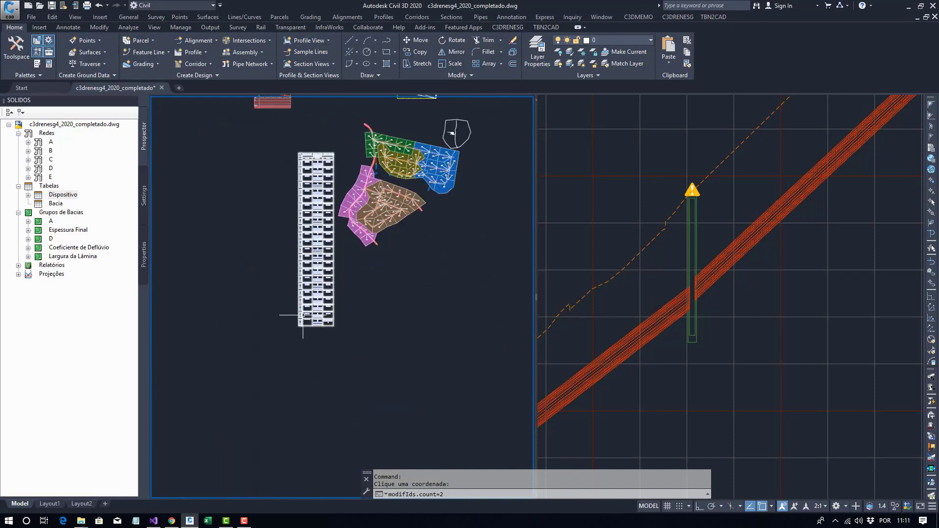
{"action": "left_click", "coordinate": [302, 315]}
{"action": "left_click", "coordinate": [334, 327]}
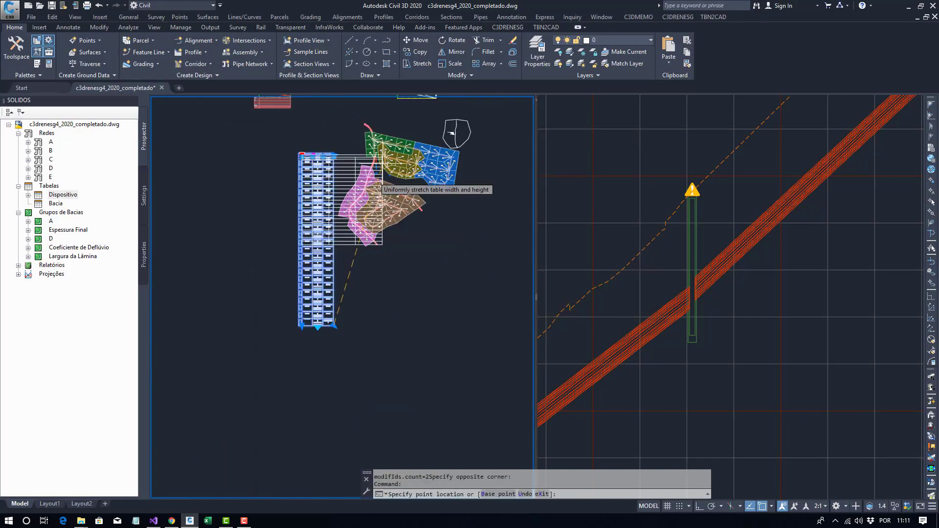
{"action": "left_click", "coordinate": [336, 245]}
{"action": "left_click", "coordinate": [301, 155]}
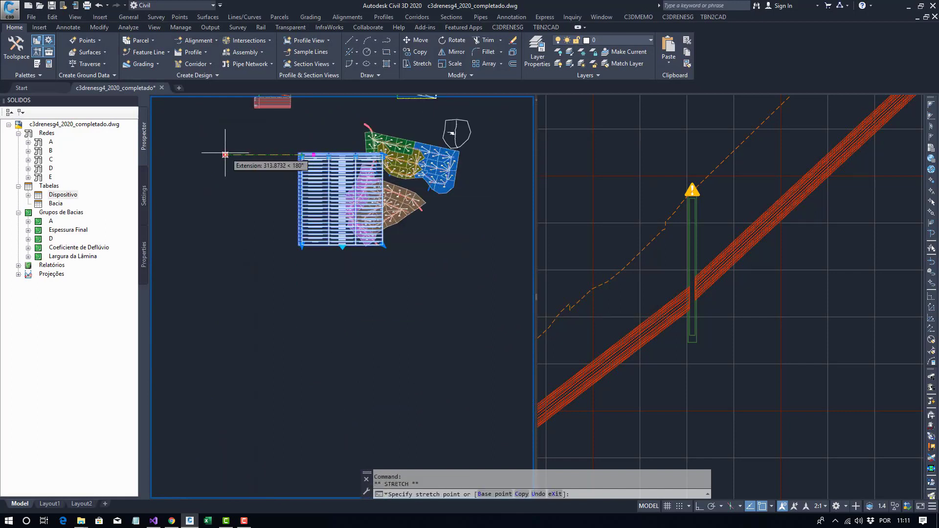
{"action": "left_click", "coordinate": [221, 155]}
Examine the rows of the structures table and the flagged structures of the network in plan.
{"action": "middle_click_drag", "start_coordinate": [242, 225], "coordinate": [256, 319]}
{"action": "scroll", "coordinate": [256, 317], "scroll_direction": "up", "scroll_amount": 2}
{"action": "scroll", "coordinate": [324, 242], "scroll_direction": "up", "scroll_amount": 2}
{"action": "middle_click_drag", "start_coordinate": [323, 242], "coordinate": [324, 280]}
{"action": "scroll", "coordinate": [325, 289], "scroll_direction": "down", "scroll_amount": 4}
{"action": "scroll", "coordinate": [680, 238], "scroll_direction": "down", "scroll_amount": 10}
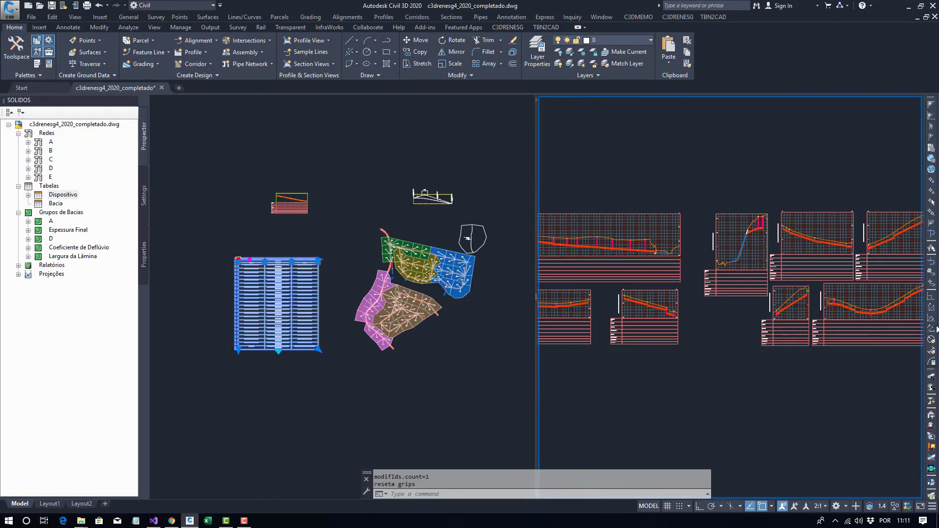
{"action": "scroll", "coordinate": [681, 322], "scroll_direction": "up", "scroll_amount": 10}
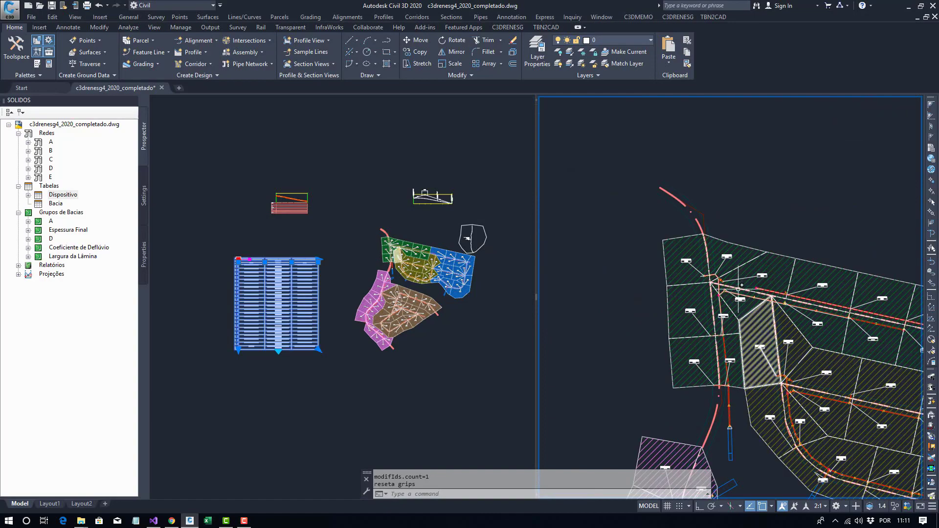
{"action": "scroll", "coordinate": [724, 264], "scroll_direction": "up", "scroll_amount": 3}
{"action": "key", "text": "Escape"}
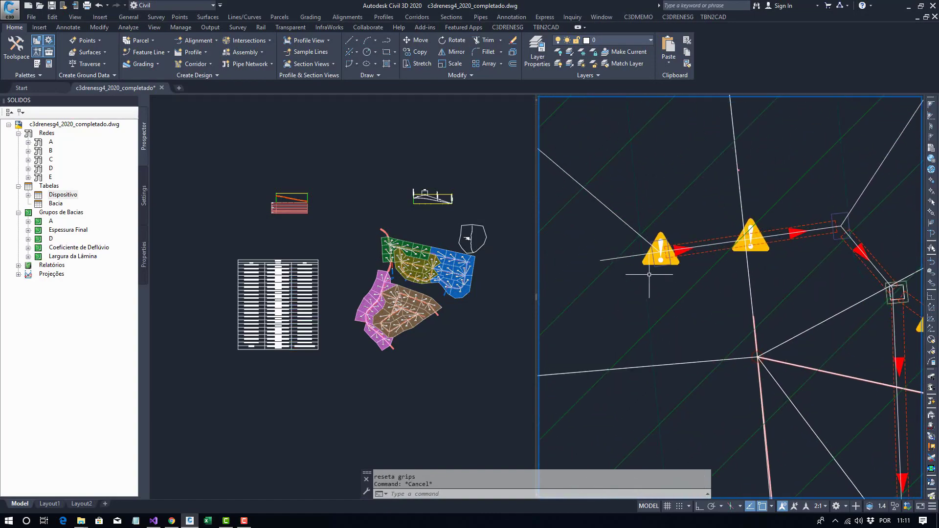
{"action": "scroll", "coordinate": [353, 301], "scroll_direction": "up", "scroll_amount": 8}
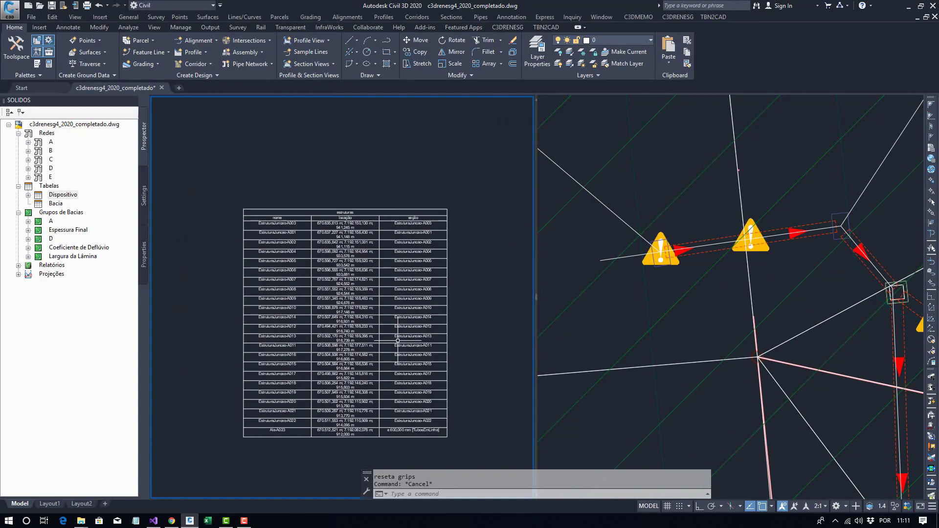
{"action": "middle_click_drag", "start_coordinate": [508, 352], "coordinate": [486, 285]}
{"action": "scroll", "coordinate": [484, 294], "scroll_direction": "down", "scroll_amount": 8}
Delete the westernmost flagged structure to test the table's update, and undo the deletion.
{"action": "left_click", "coordinate": [692, 262]}
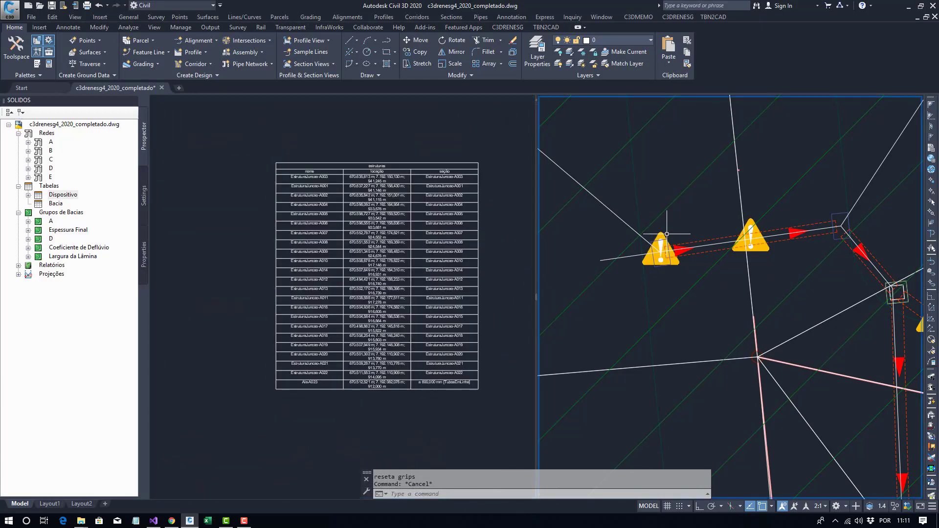
{"action": "left_click", "coordinate": [660, 251]}
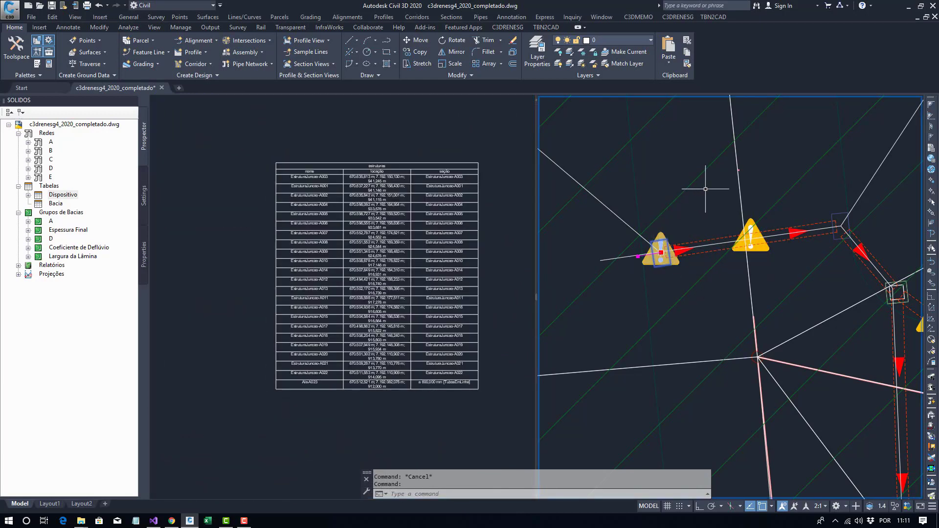
{"action": "key", "text": "Delete"}
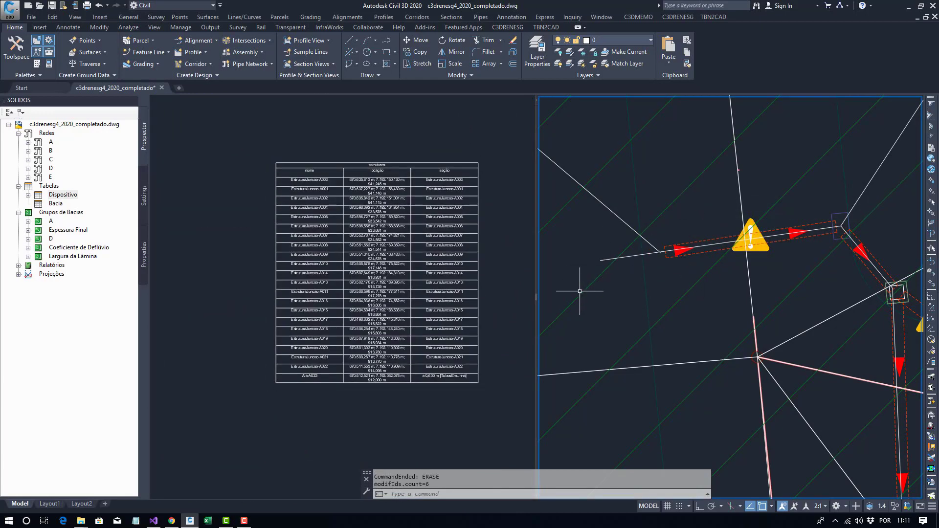
{"action": "key", "text": "ctrl+z"}
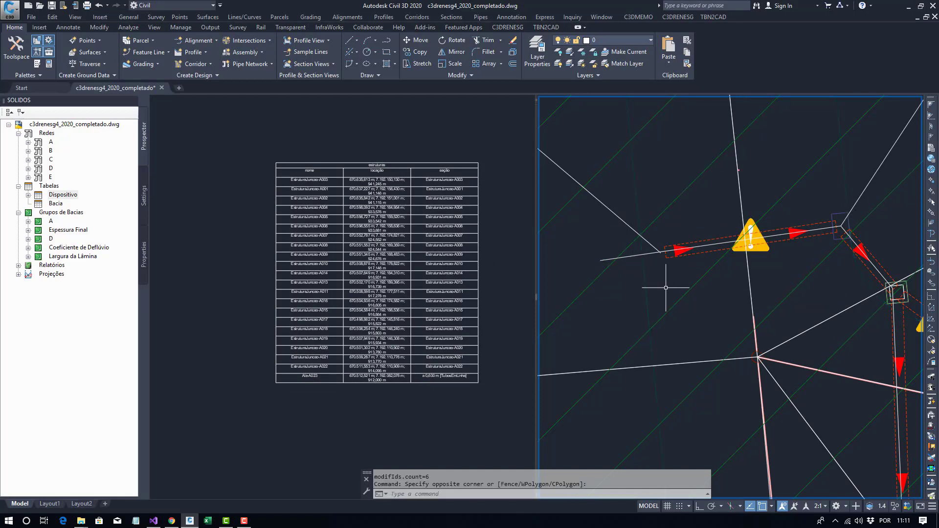
{"action": "left_click", "coordinate": [401, 399]}
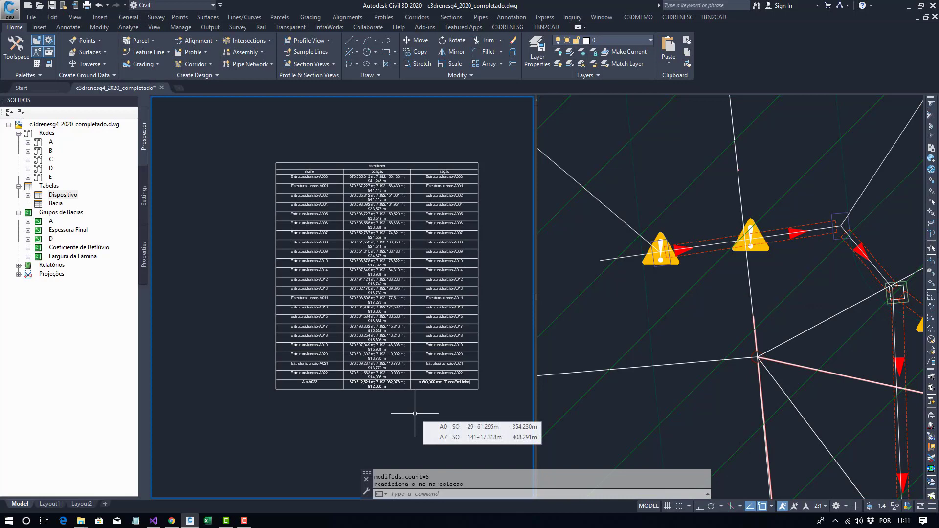
Export the structures table to adadas.html on RAMDISK (F:), replacing the existing file, and close the exported page.
{"action": "left_click", "coordinate": [329, 164]}
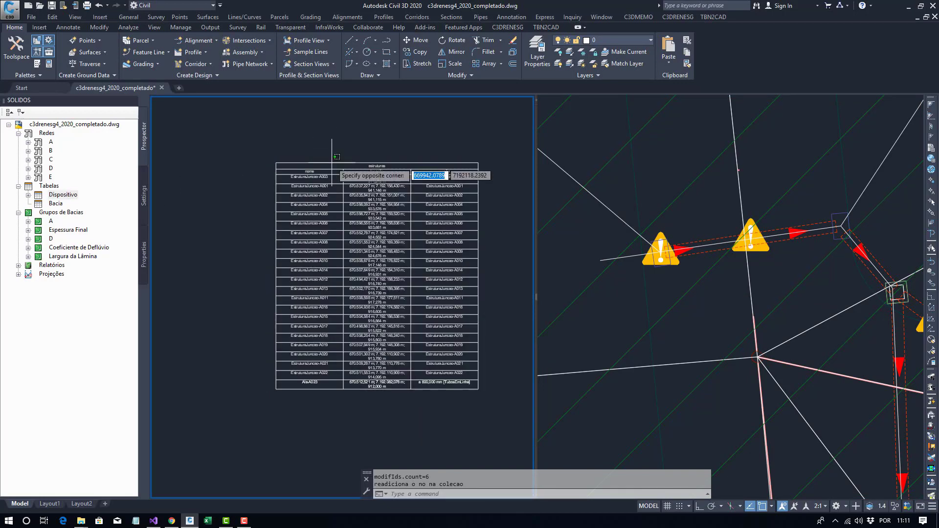
{"action": "right_click", "coordinate": [329, 165]}
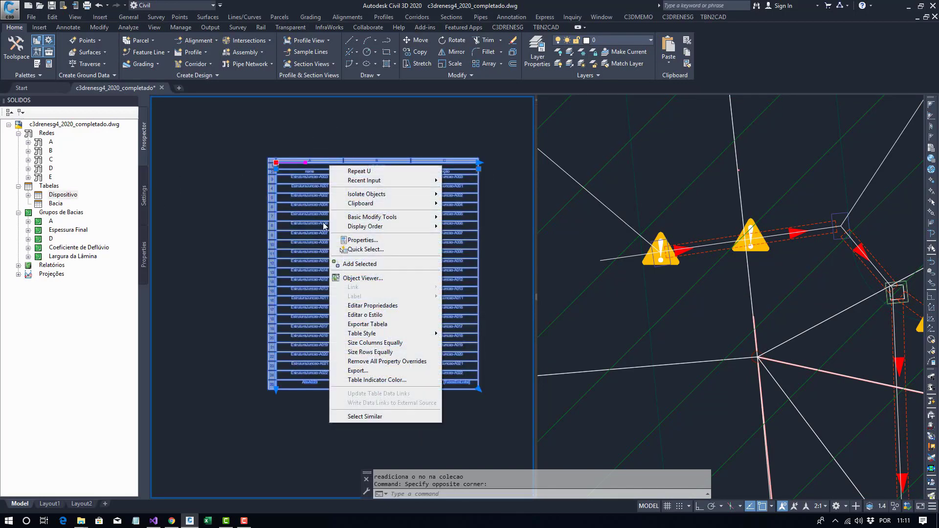
{"action": "left_click", "coordinate": [397, 324]}
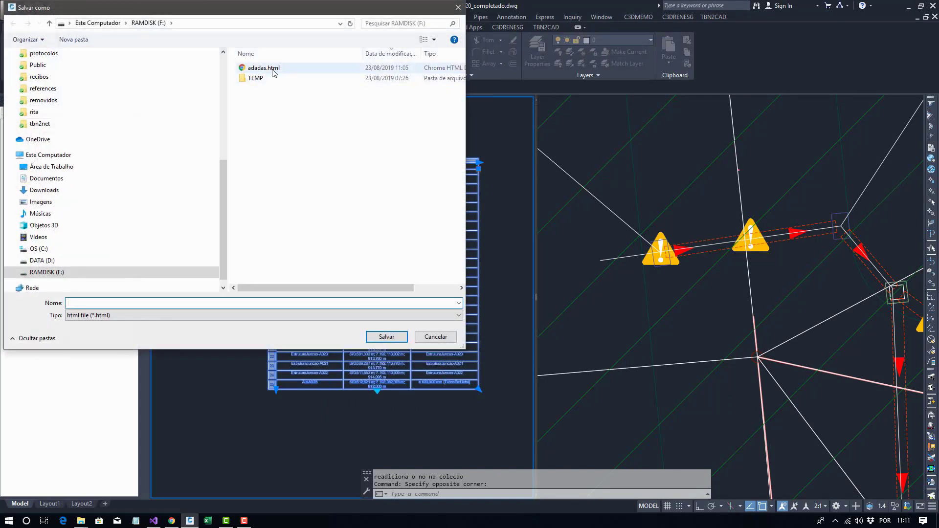
{"action": "double_click", "coordinate": [264, 68]}
{"action": "left_click", "coordinate": [492, 262]}
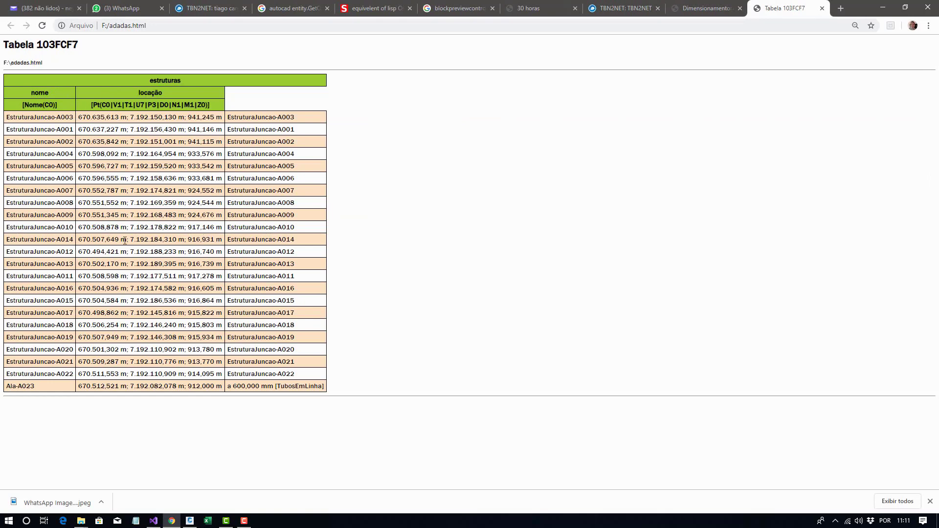
{"action": "left_click", "coordinate": [822, 8]}
{"action": "left_click", "coordinate": [882, 7]}
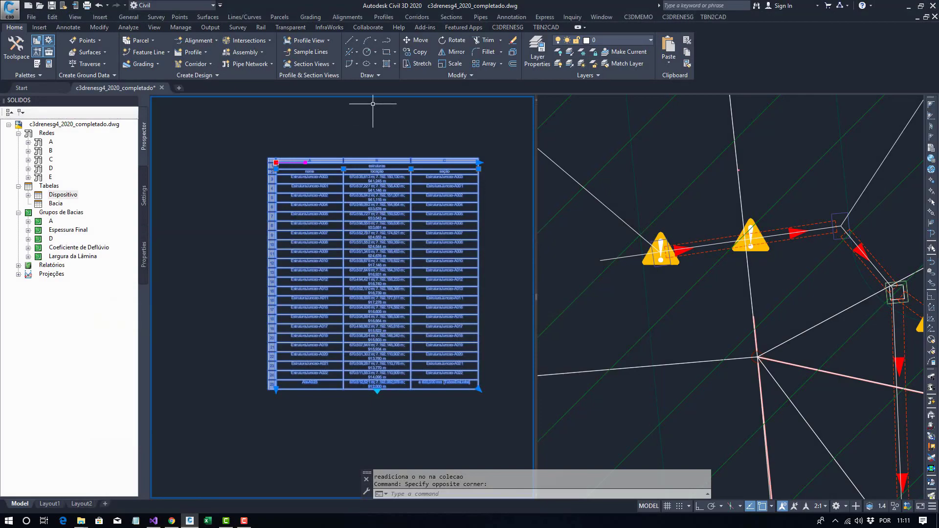
{"action": "key", "text": "Escape"}
{"action": "key", "text": "Escape"}
Open the structures table's style and examine the properties available for the locação column, discarding the editors.
{"action": "middle_click_drag", "start_coordinate": [460, 298], "coordinate": [405, 303]}
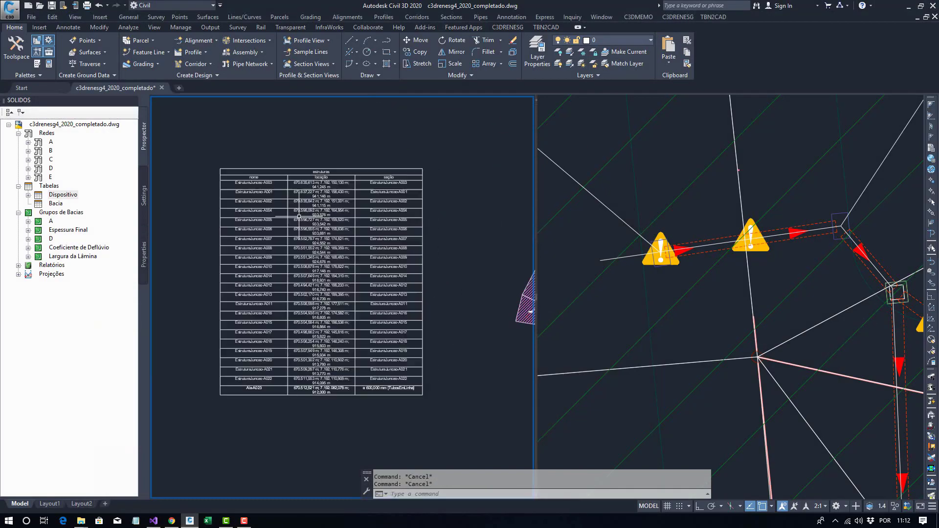
{"action": "middle_click_drag", "start_coordinate": [311, 269], "coordinate": [328, 276]}
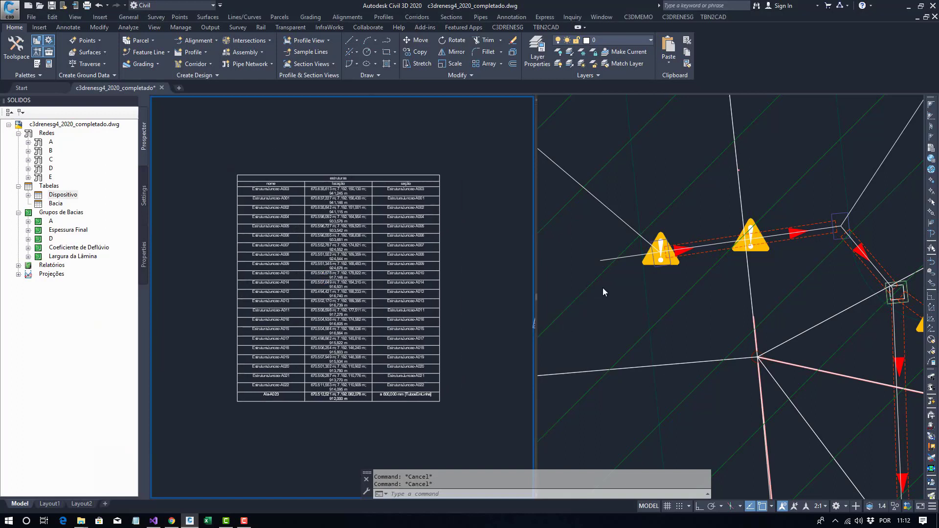
{"action": "left_click", "coordinate": [624, 294]}
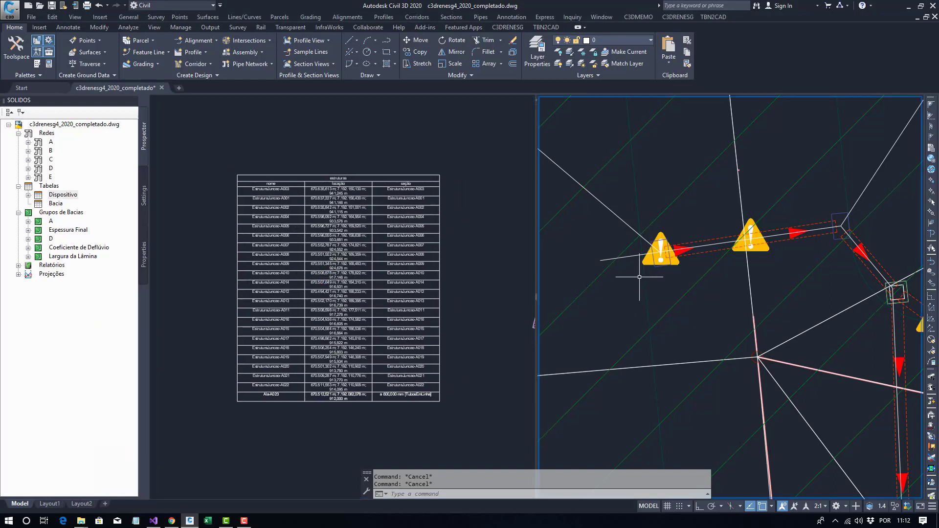
{"action": "left_click", "coordinate": [302, 165]}
{"action": "left_click", "coordinate": [667, 251]}
{"action": "left_click", "coordinate": [418, 199]}
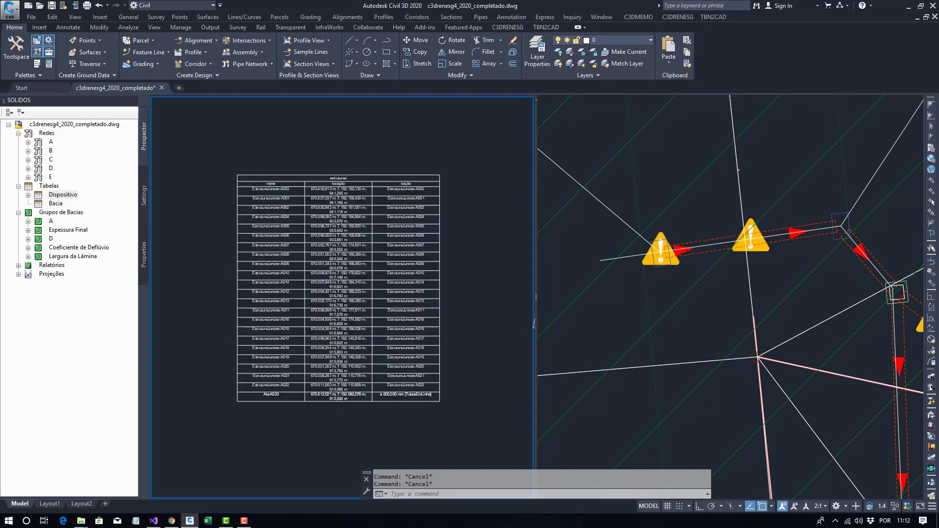
{"action": "left_click_drag", "start_coordinate": [417, 199], "coordinate": [397, 187]}
{"action": "right_click", "coordinate": [397, 187]}
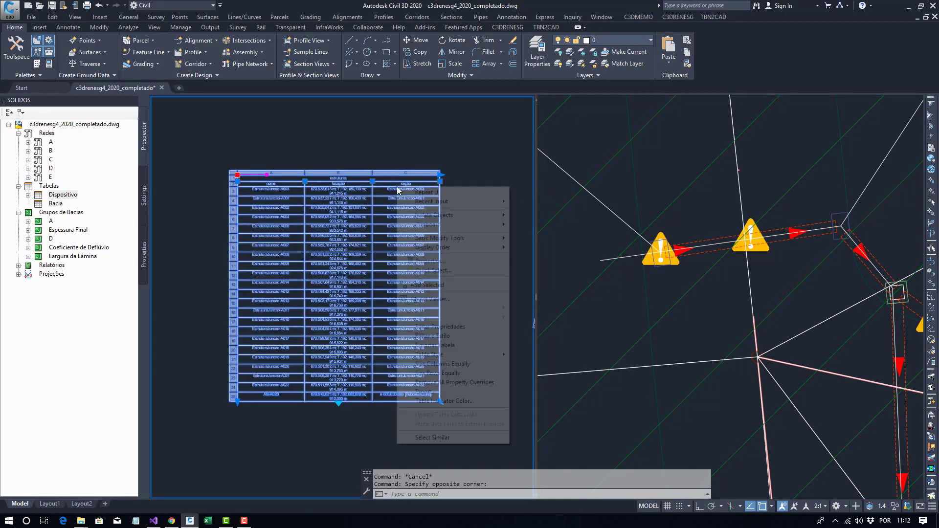
{"action": "left_click", "coordinate": [465, 338]}
{"action": "double_click", "coordinate": [513, 224]}
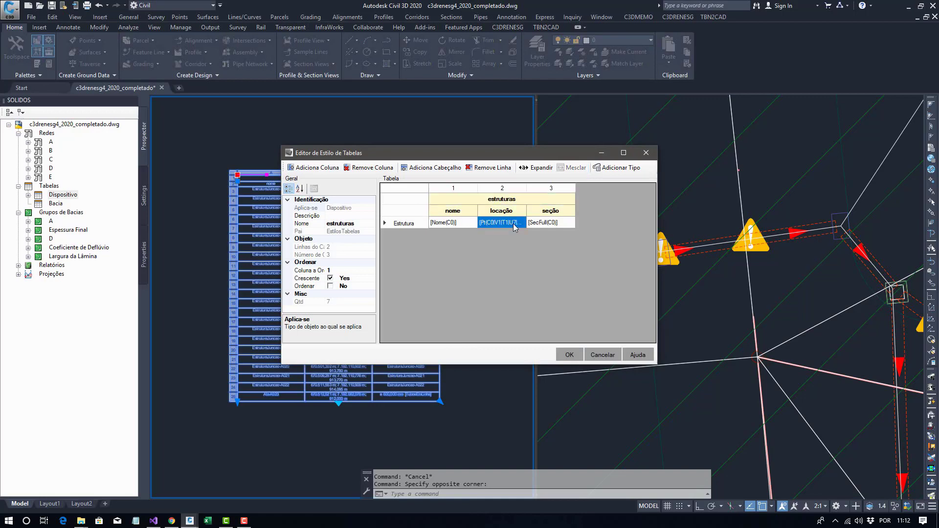
{"action": "left_click", "coordinate": [308, 153]}
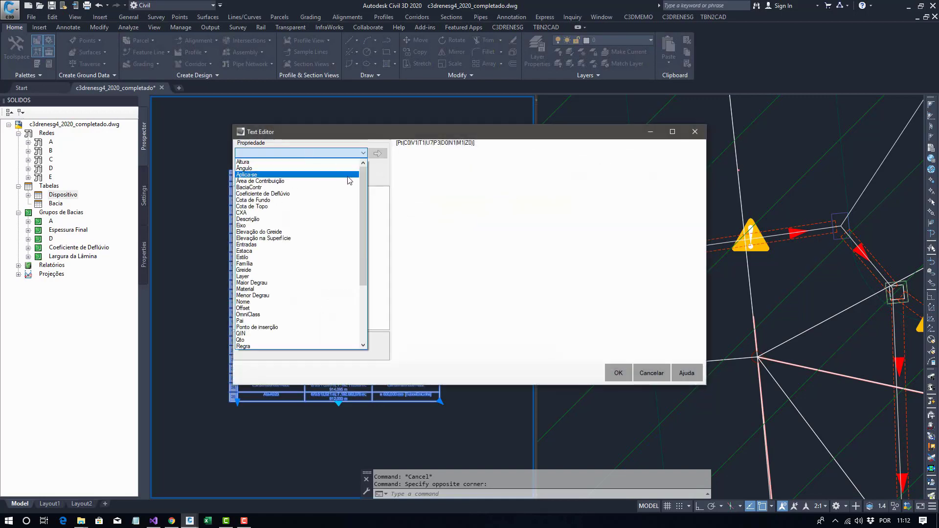
{"action": "mouse_move", "coordinate": [362, 205]}
{"action": "left_mouse_down"}
{"action": "mouse_move", "coordinate": [362, 186]}
{"action": "mouse_move", "coordinate": [363, 242]}
{"action": "mouse_move", "coordinate": [370, 191]}
{"action": "left_mouse_up"}
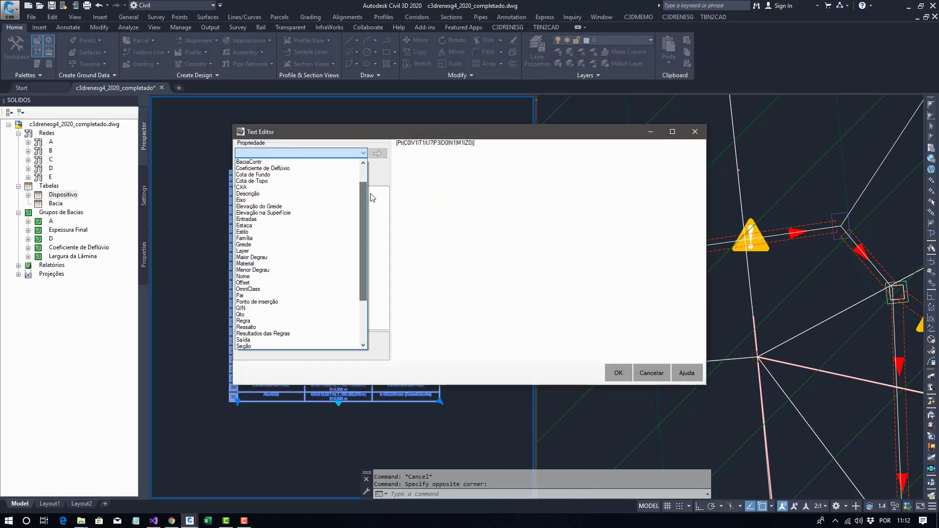
{"action": "key", "text": "Escape"}
{"action": "key", "text": "Escape"}
{"action": "key", "text": "Escape"}
{"action": "key", "text": "Escape"}
{"action": "key", "text": "Escape"}
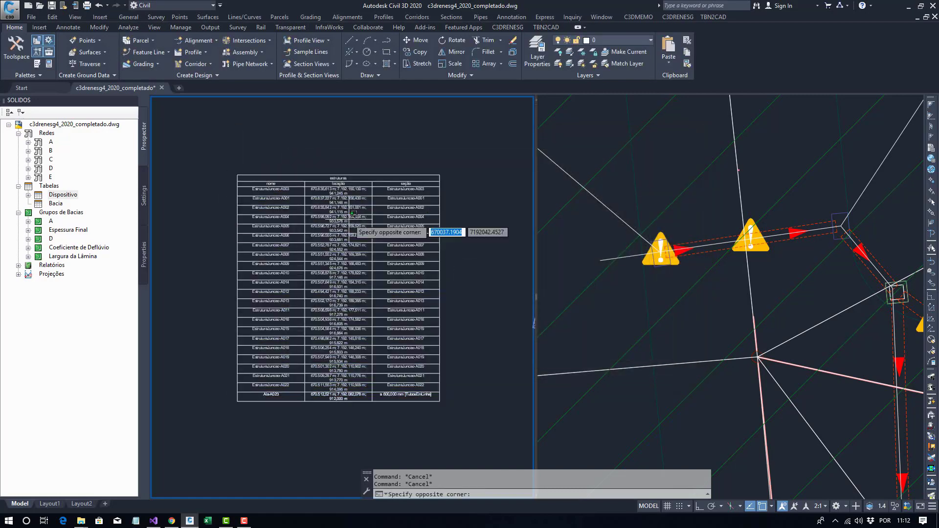
Examine the westernmost flagged structure's Geometria, Tampa and Corpo properties, collapsing the Identificação, Objeto, Referência and Locação groups.
{"action": "left_click", "coordinate": [337, 224]}
{"action": "key", "text": "Escape"}
{"action": "left_click", "coordinate": [655, 264]}
{"action": "left_click", "coordinate": [658, 255]}
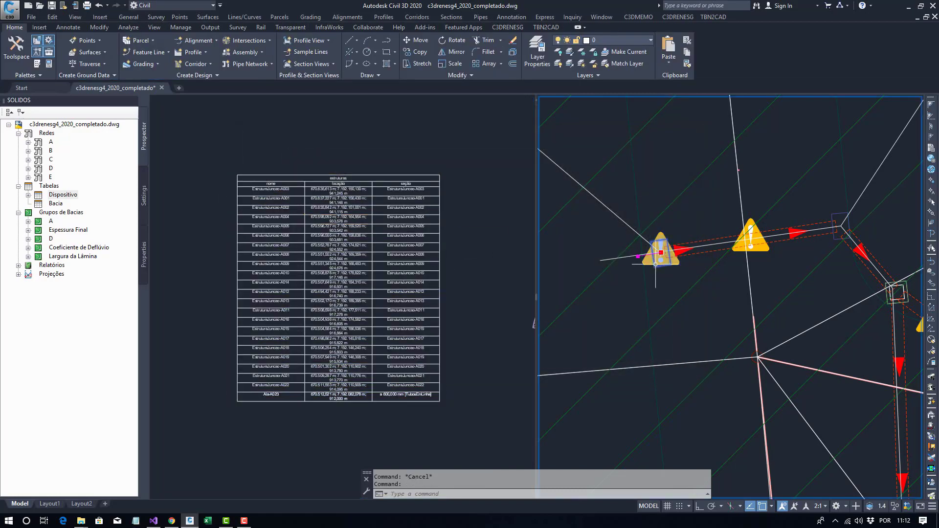
{"action": "left_click", "coordinate": [140, 258]}
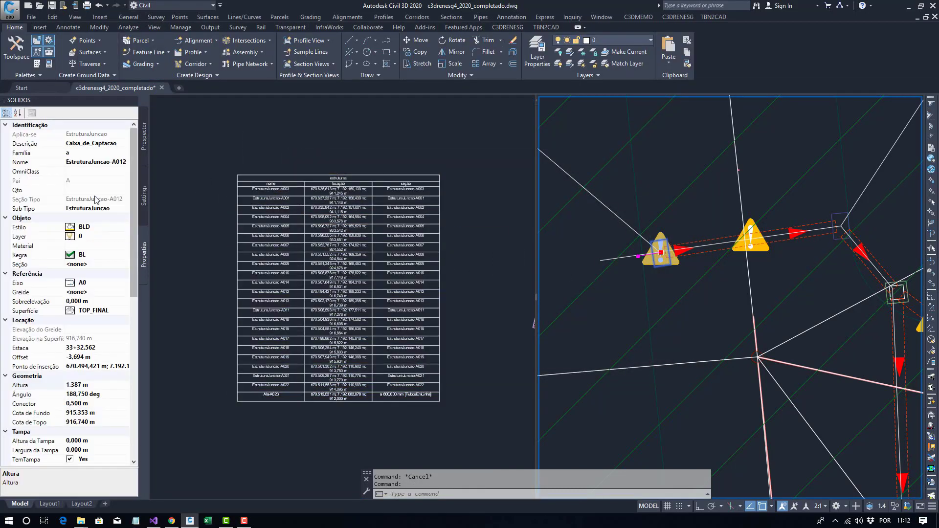
{"action": "double_click", "coordinate": [6, 126]}
{"action": "left_click", "coordinate": [6, 134]}
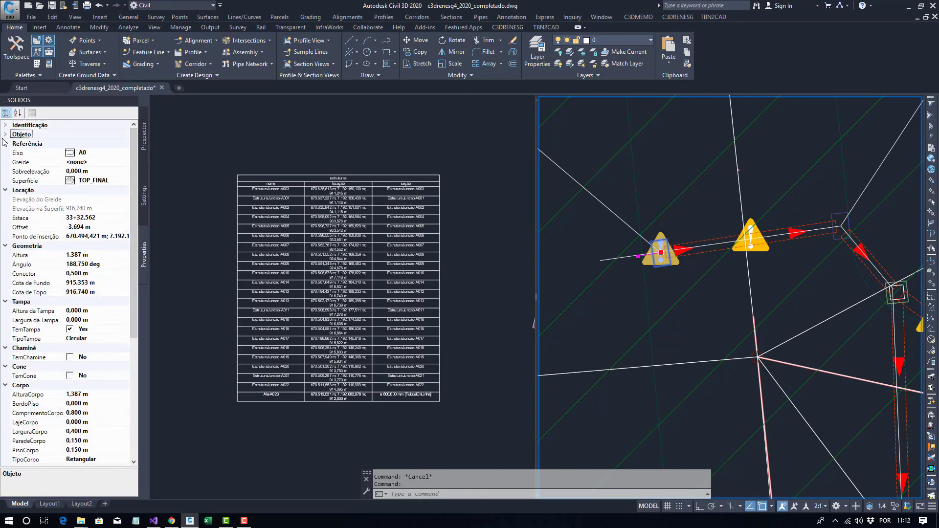
{"action": "left_click", "coordinate": [5, 143]}
{"action": "left_click", "coordinate": [5, 153]}
{"action": "left_click", "coordinate": [5, 172]}
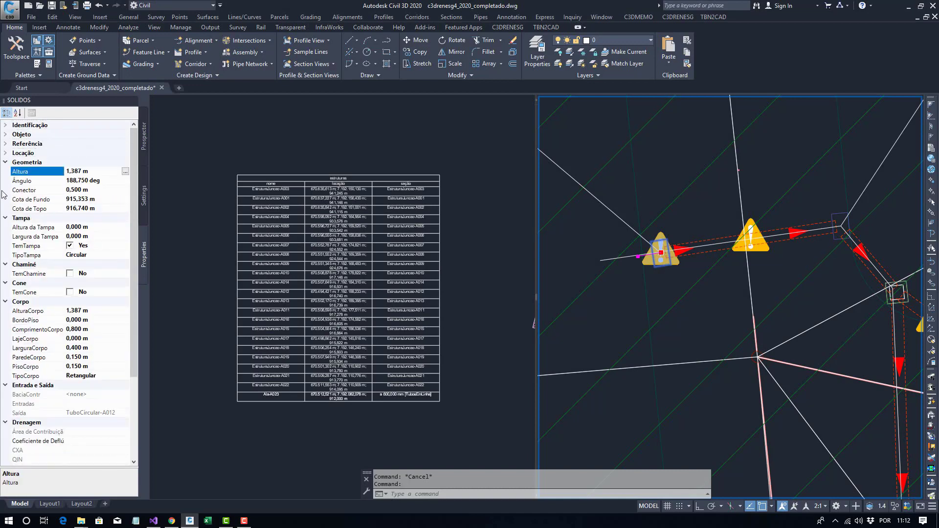
{"action": "left_click", "coordinate": [8, 225]}
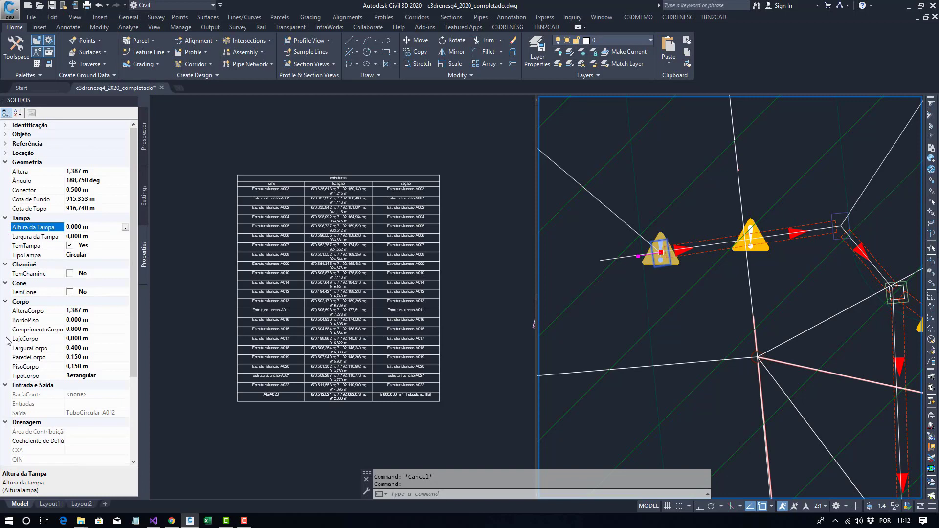
{"action": "left_click", "coordinate": [450, 302]}
{"action": "key", "text": "Escape"}
Open the Calcular sizing table for network A and enlarge its window to show more rows.
{"action": "left_click", "coordinate": [144, 136]}
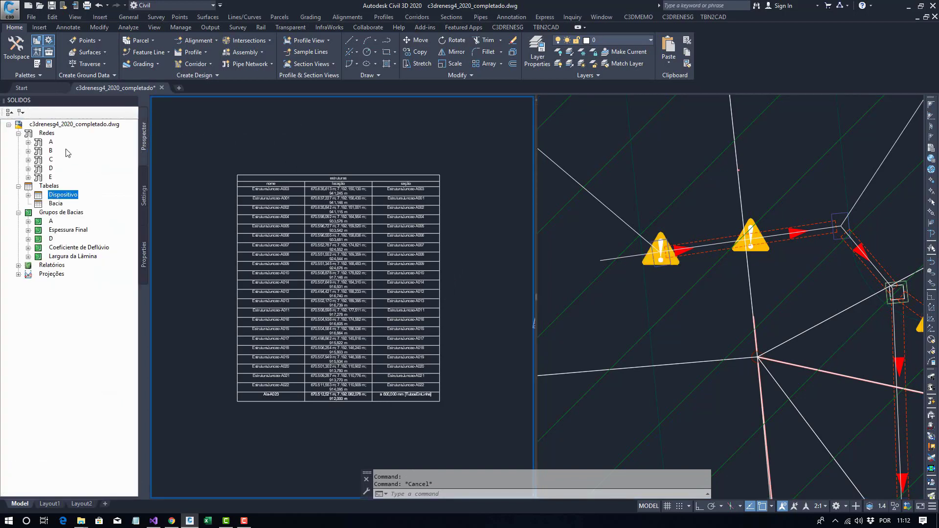
{"action": "right_click", "coordinate": [51, 142]}
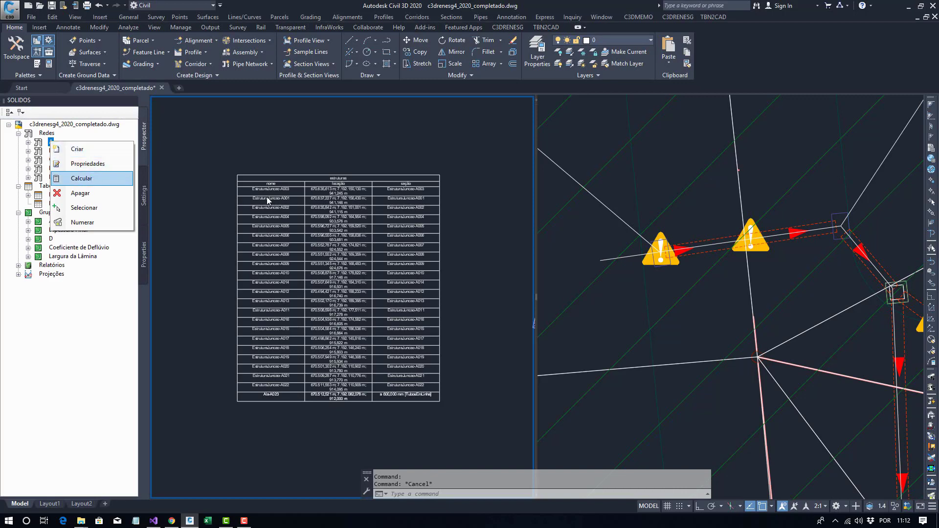
{"action": "key", "text": "Return"}
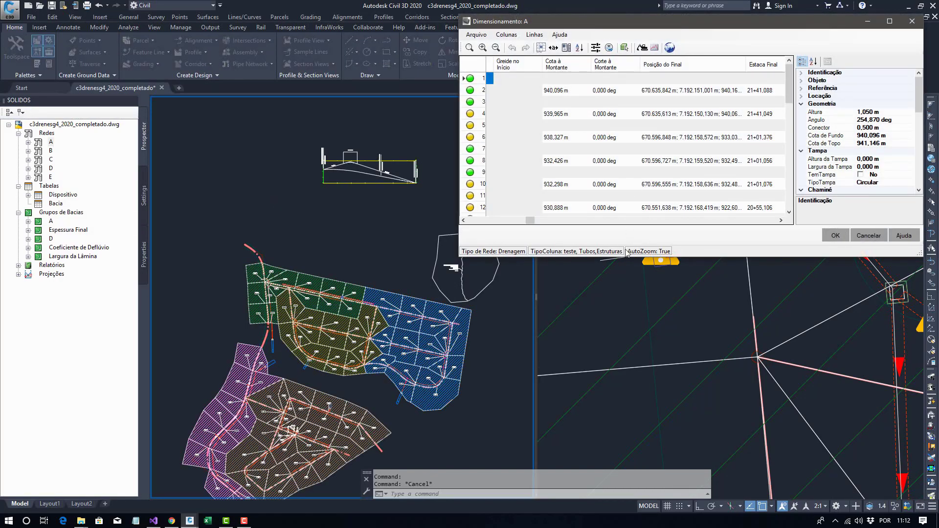
{"action": "left_click_drag", "start_coordinate": [623, 258], "coordinate": [614, 305]}
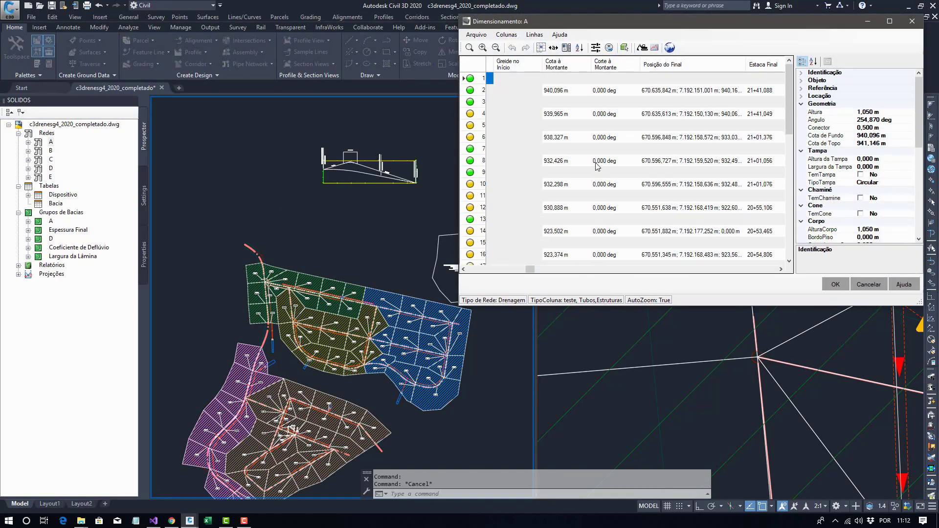
{"action": "left_click", "coordinate": [513, 101]}
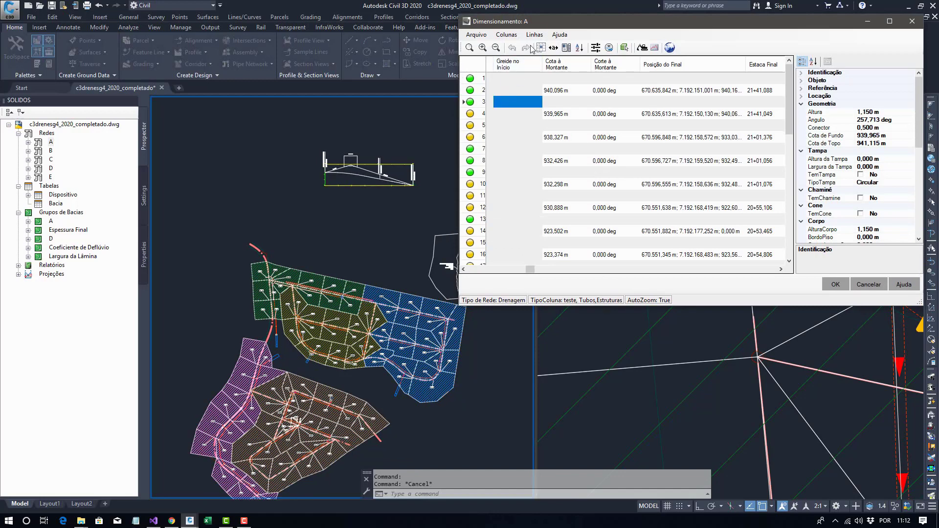
Hide the Estruturas rows in the sizing table to review only the pipes' columns, and show them again.
{"action": "left_click", "coordinate": [534, 35]}
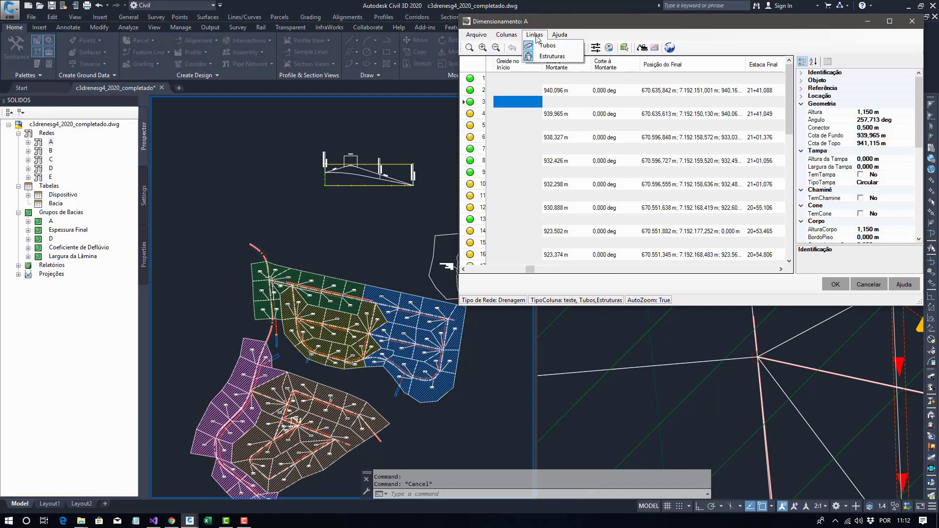
{"action": "left_click", "coordinate": [563, 62]}
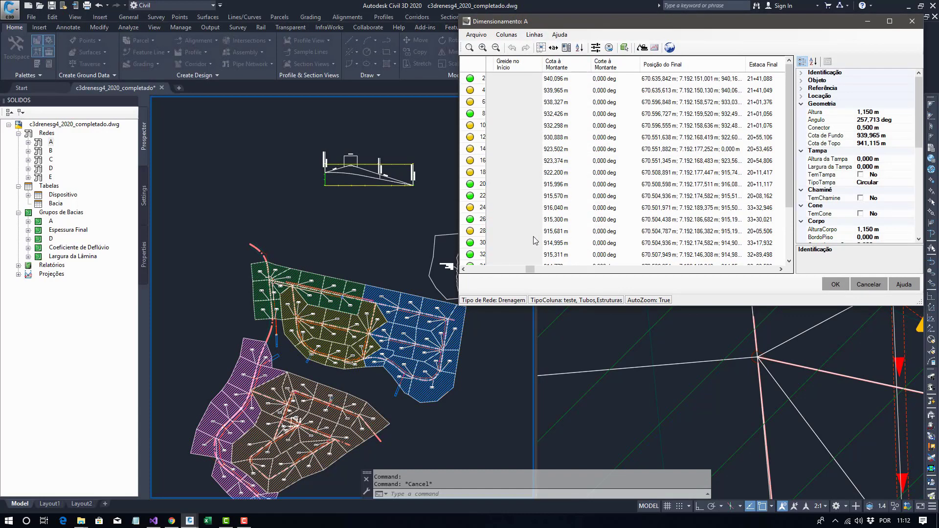
{"action": "left_click_drag", "start_coordinate": [531, 269], "coordinate": [755, 282]}
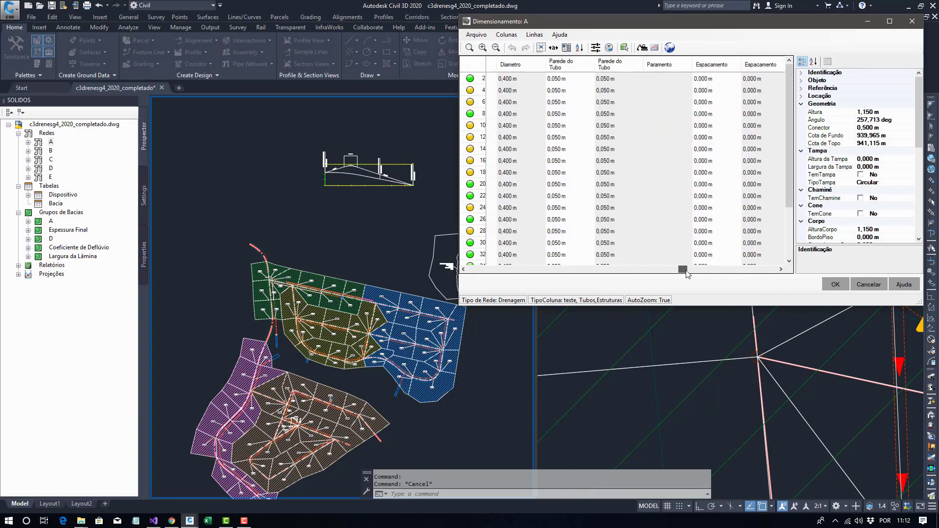
{"action": "left_click", "coordinate": [540, 35]}
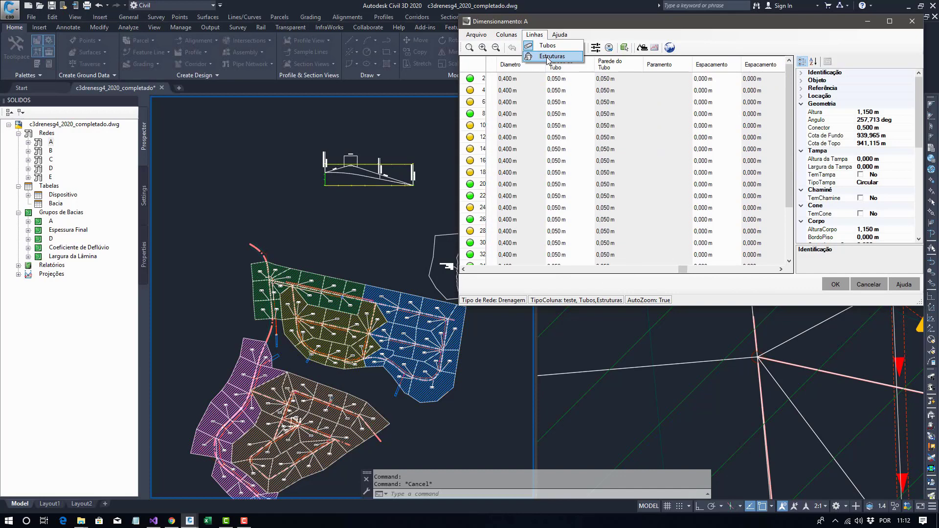
{"action": "left_click", "coordinate": [553, 57]}
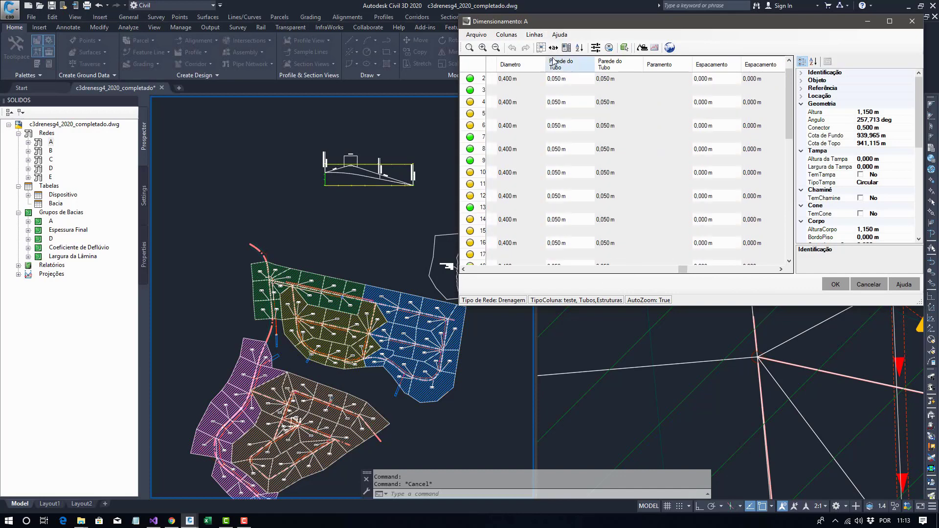
Review the sizing table's Seção column group, including its Corpo and Chaminé subgroups, and hide the whole Seção group.
{"action": "left_click", "coordinate": [599, 153]}
{"action": "left_click", "coordinate": [505, 35]}
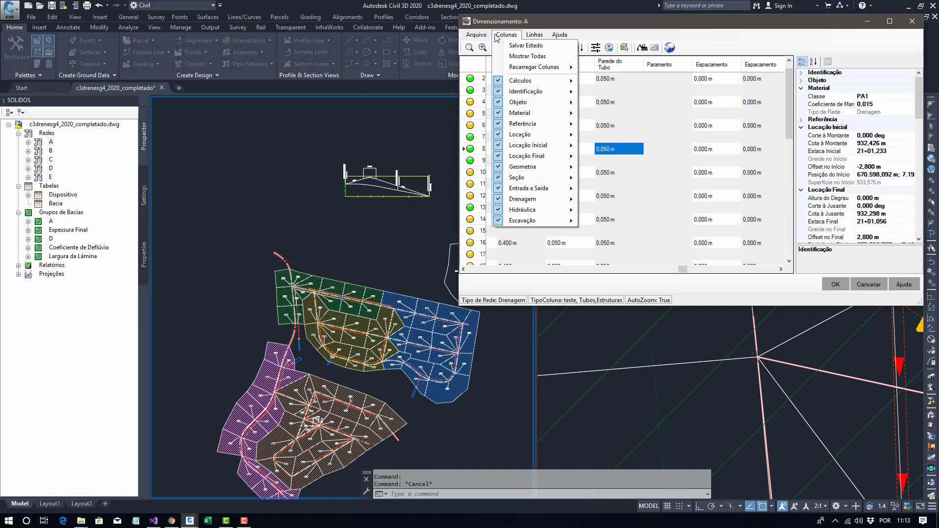
{"action": "left_click", "coordinate": [505, 34]}
{"action": "left_click", "coordinate": [505, 35]}
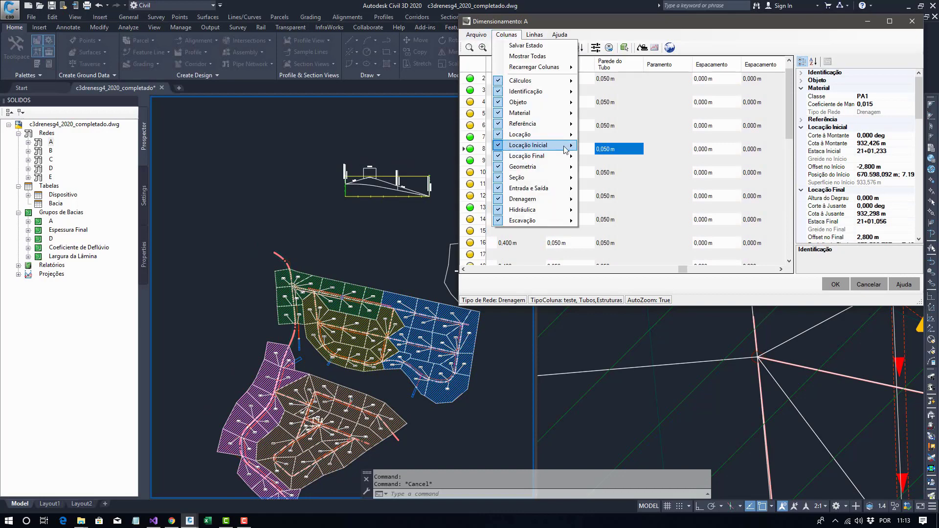
{"action": "mouse_move", "coordinate": [541, 179]}
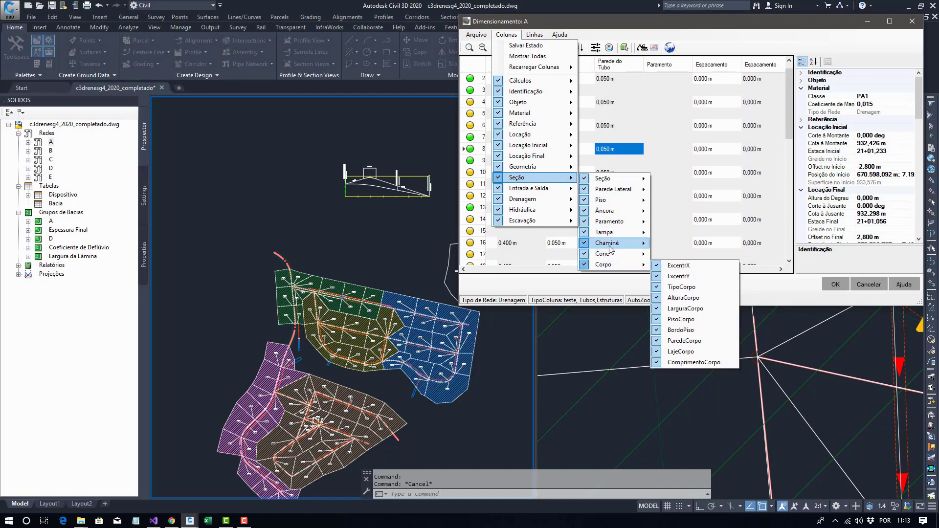
{"action": "mouse_move", "coordinate": [610, 247]}
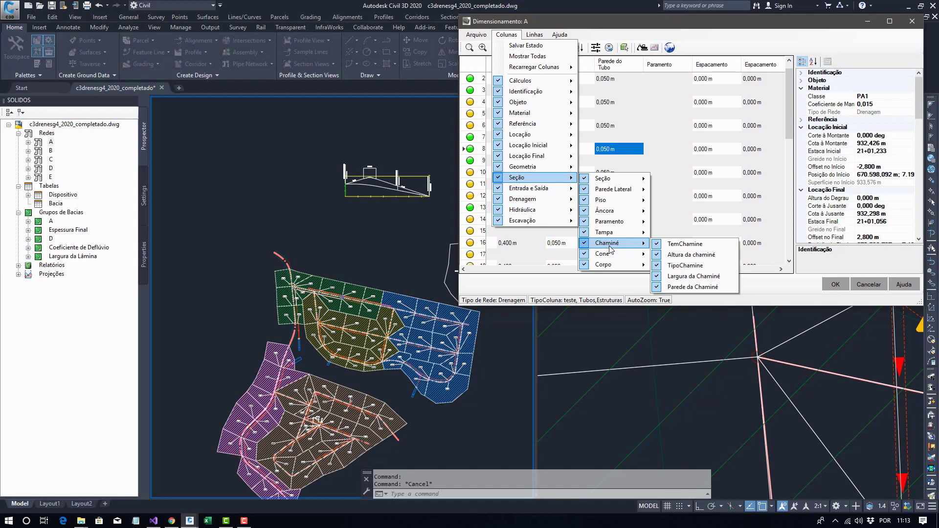
{"action": "left_click", "coordinate": [668, 114]}
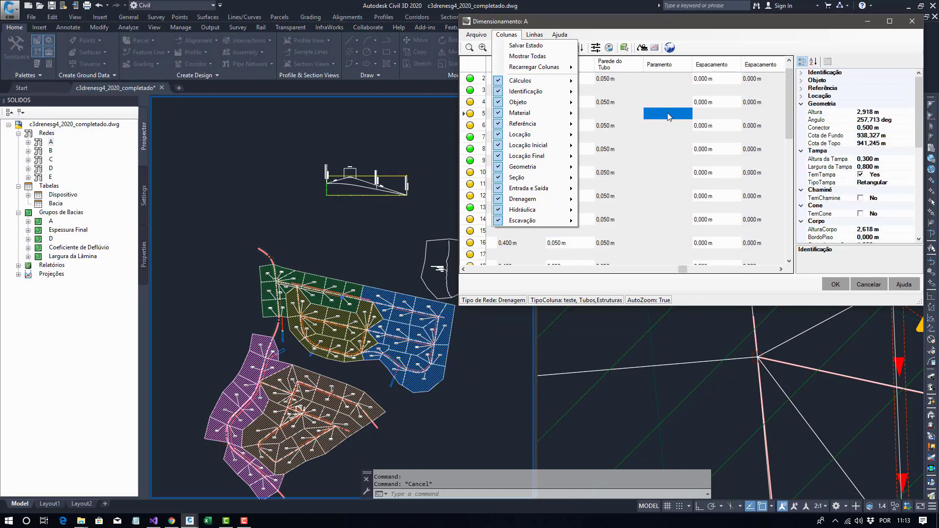
{"action": "left_click_drag", "start_coordinate": [682, 269], "coordinate": [775, 269]}
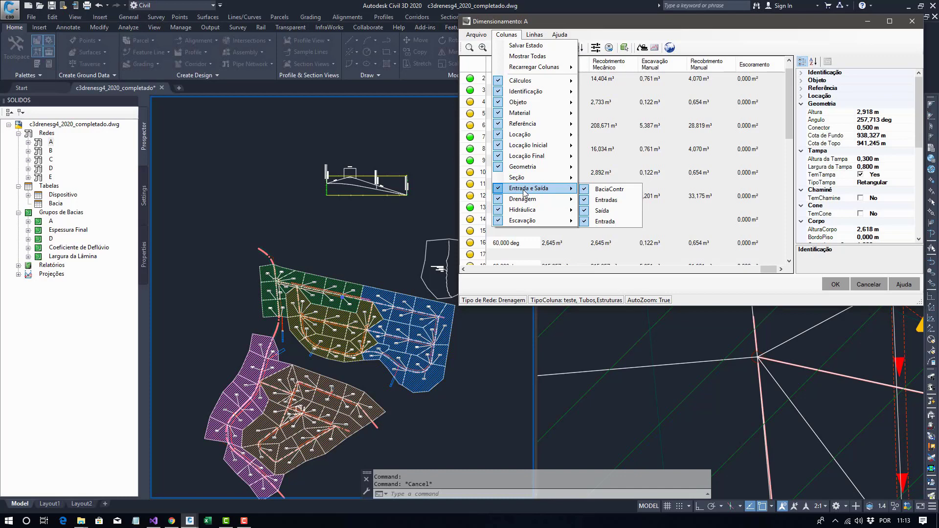
Select the pipe in row 8 and read the descriptions of its Material and Locação Final properties.
{"action": "left_click", "coordinate": [768, 168]}
{"action": "left_click", "coordinate": [725, 103]}
{"action": "left_click", "coordinate": [699, 151]}
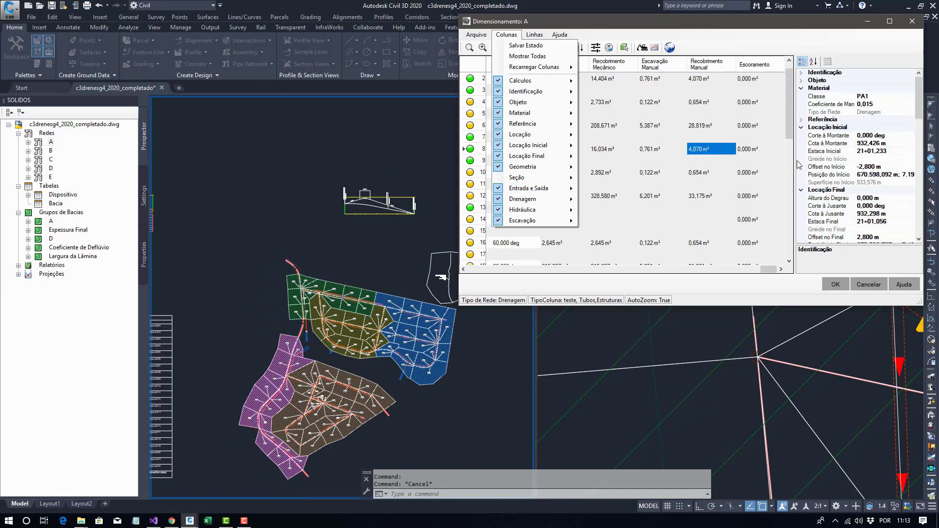
{"action": "left_click", "coordinate": [840, 145]}
{"action": "left_click", "coordinate": [839, 159]}
{"action": "left_click", "coordinate": [836, 221]}
{"action": "left_click", "coordinate": [832, 200]}
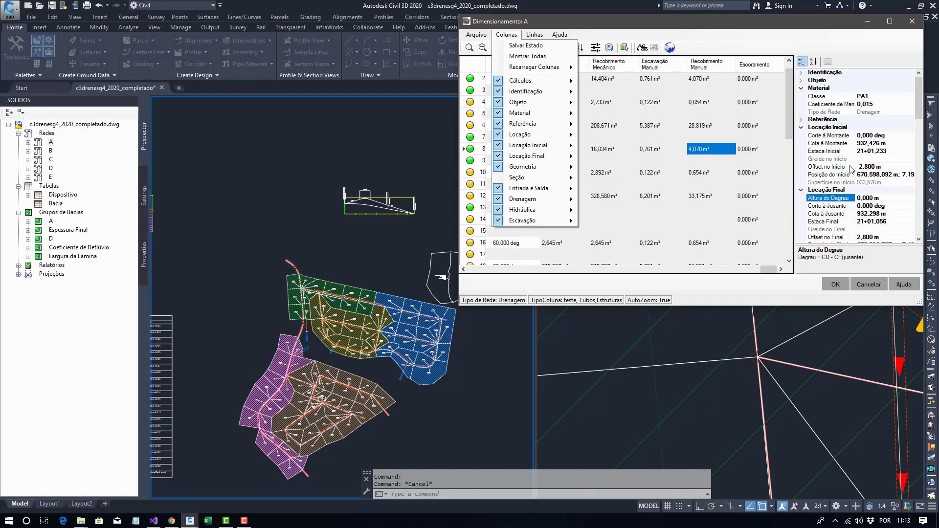
{"action": "left_click", "coordinate": [833, 97]}
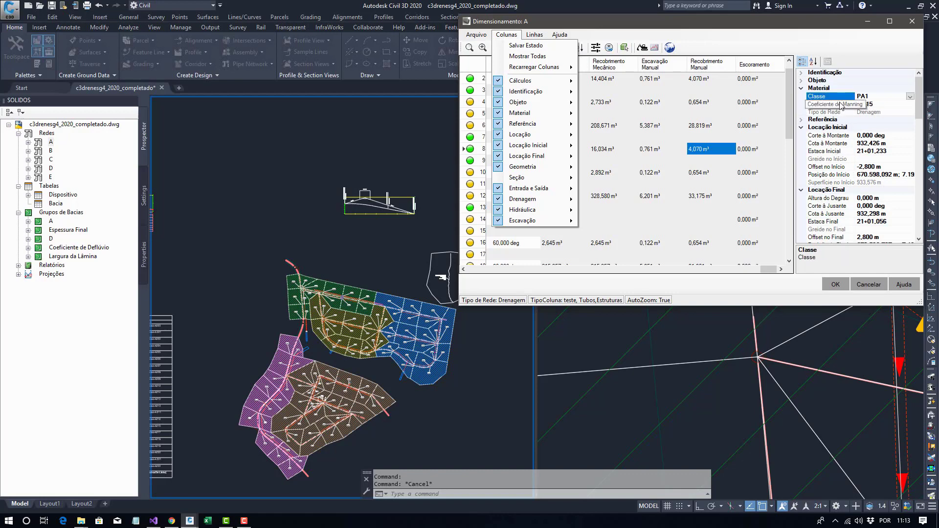
{"action": "left_click", "coordinate": [833, 112]}
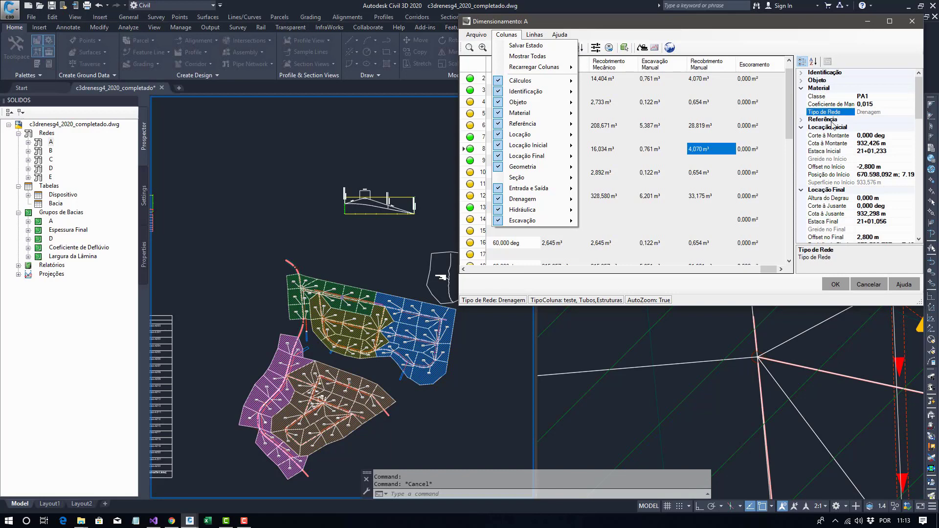
{"action": "left_click", "coordinate": [826, 204]}
{"action": "left_click", "coordinate": [826, 214]}
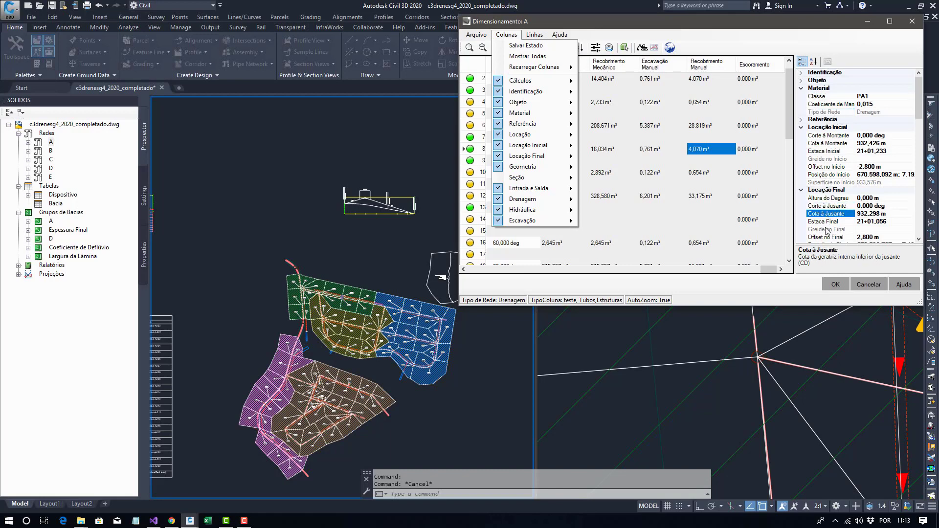
{"action": "left_click", "coordinate": [826, 228]}
Read the formulas of the pipe's Drenagem properties: Tempo do Sistema, Somatório C*A, Vazão à Seção Plena and Velocidade à Seção Plena.
{"action": "scroll", "coordinate": [842, 213], "scroll_direction": "down", "scroll_amount": 8}
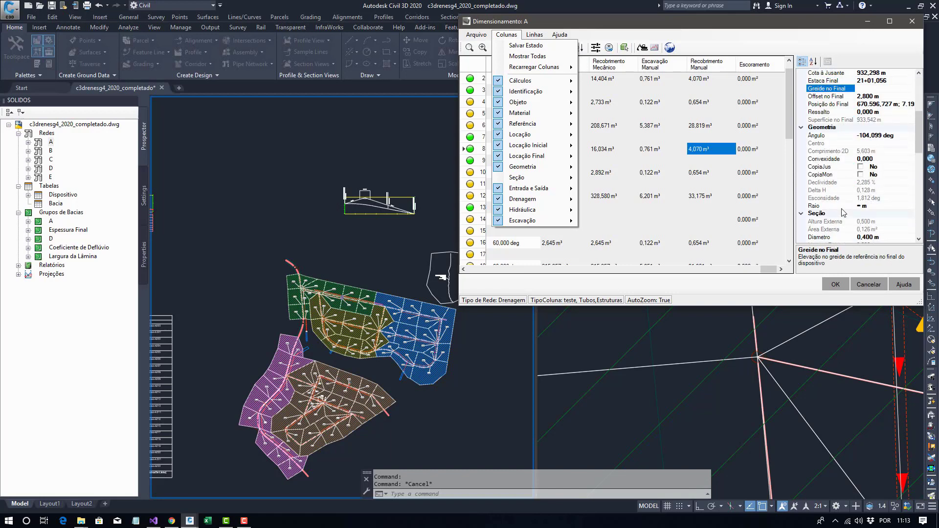
{"action": "left_click", "coordinate": [834, 198]}
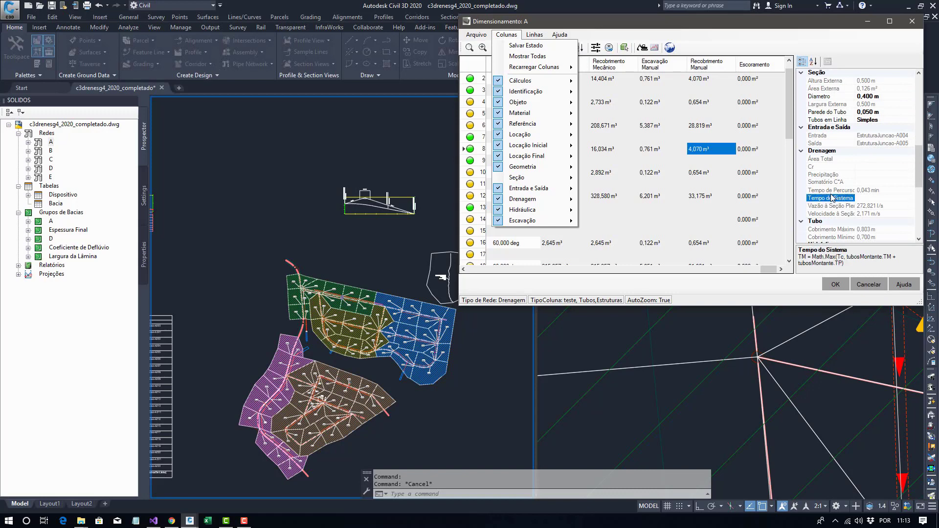
{"action": "left_click", "coordinate": [833, 185]}
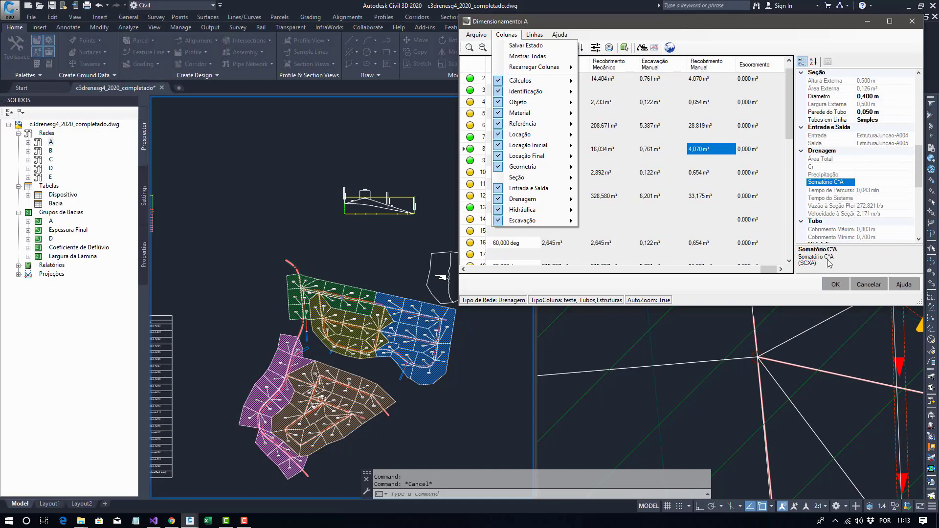
{"action": "left_click", "coordinate": [837, 190]}
{"action": "left_click", "coordinate": [831, 206]}
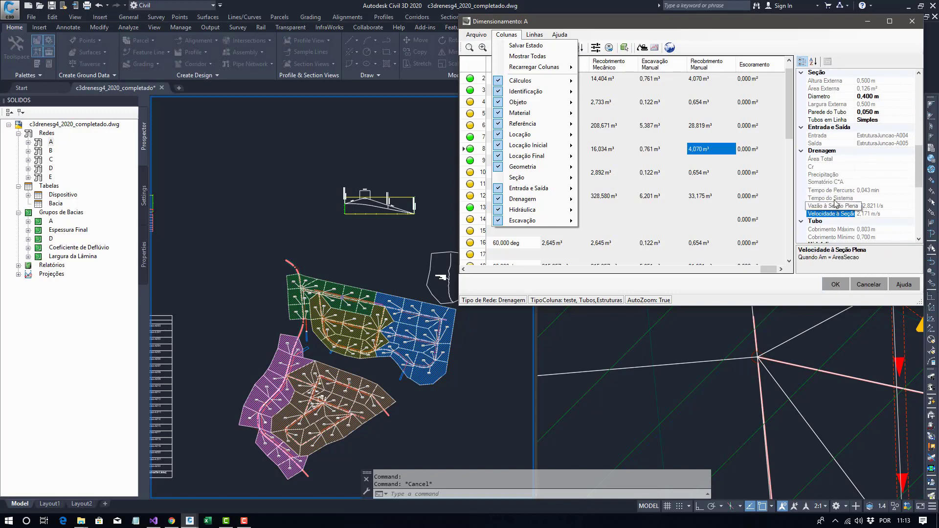
{"action": "left_click", "coordinate": [831, 198]}
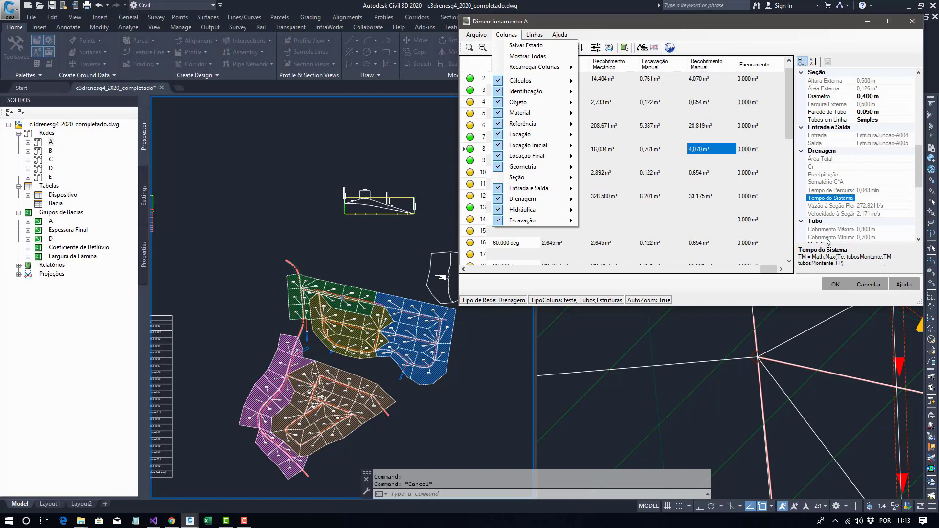
{"action": "left_click", "coordinate": [826, 208]}
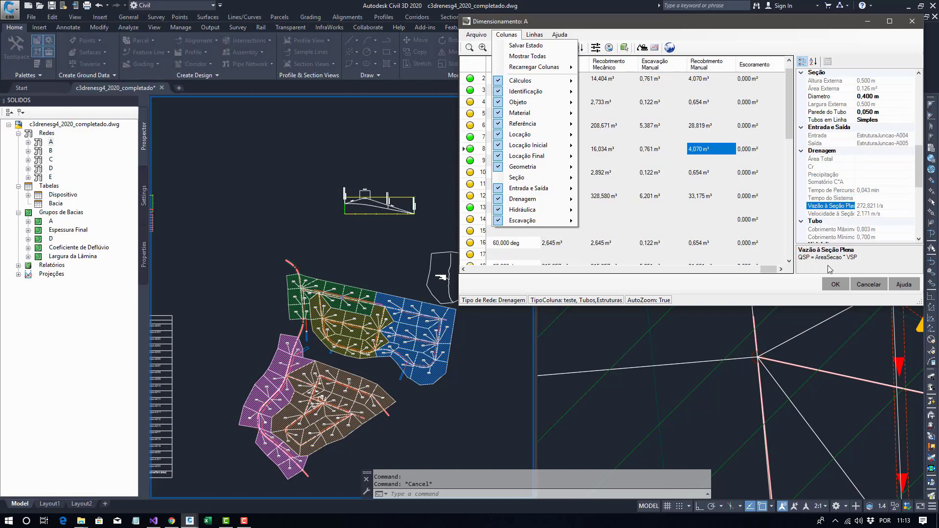
{"action": "left_click", "coordinate": [883, 199]}
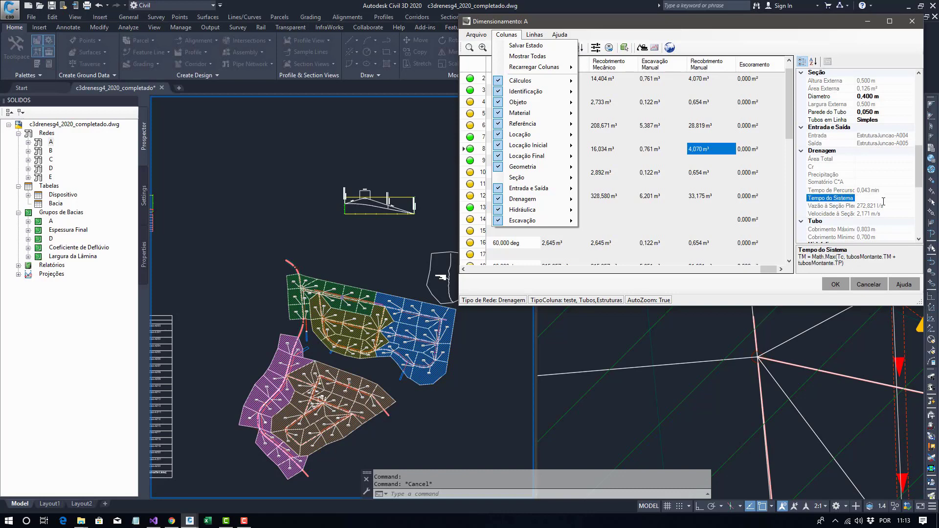
{"action": "mouse_move", "coordinate": [915, 178]}
{"action": "left_mouse_down"}
{"action": "mouse_move", "coordinate": [919, 196]}
{"action": "mouse_move", "coordinate": [919, 187]}
{"action": "left_mouse_up"}
{"action": "left_click", "coordinate": [888, 173]}
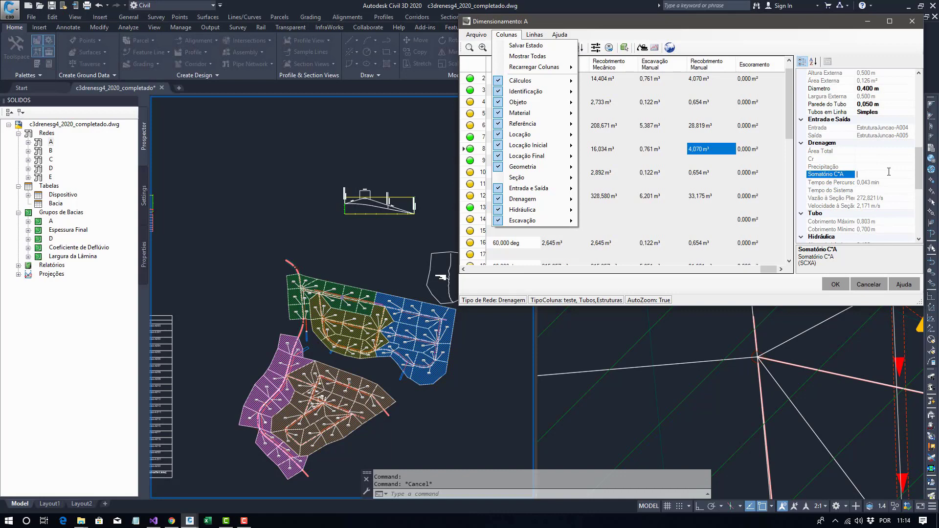
{"action": "left_click", "coordinate": [832, 205]}
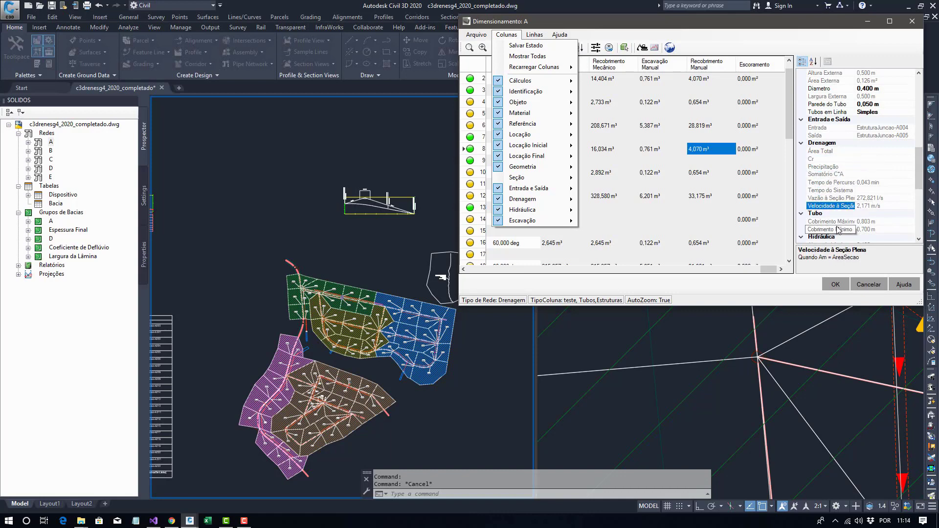
Examine the pipe's Hidráulica and Escavação groups, reading the descriptions of Recobrimento Mecânico and Resultados das Regras.
{"action": "scroll", "coordinate": [838, 229], "scroll_direction": "down", "scroll_amount": 6}
{"action": "scroll", "coordinate": [838, 229], "scroll_direction": "down", "scroll_amount": 2}
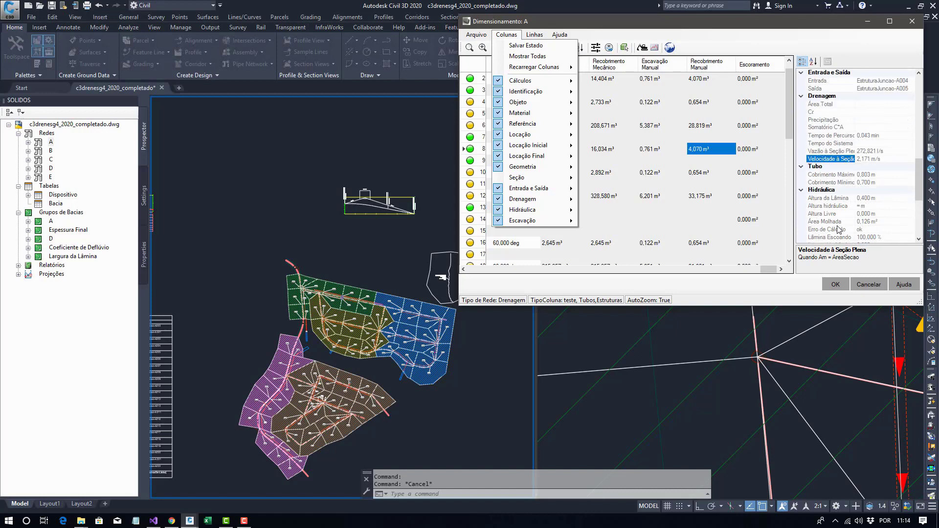
{"action": "left_click", "coordinate": [838, 229]}
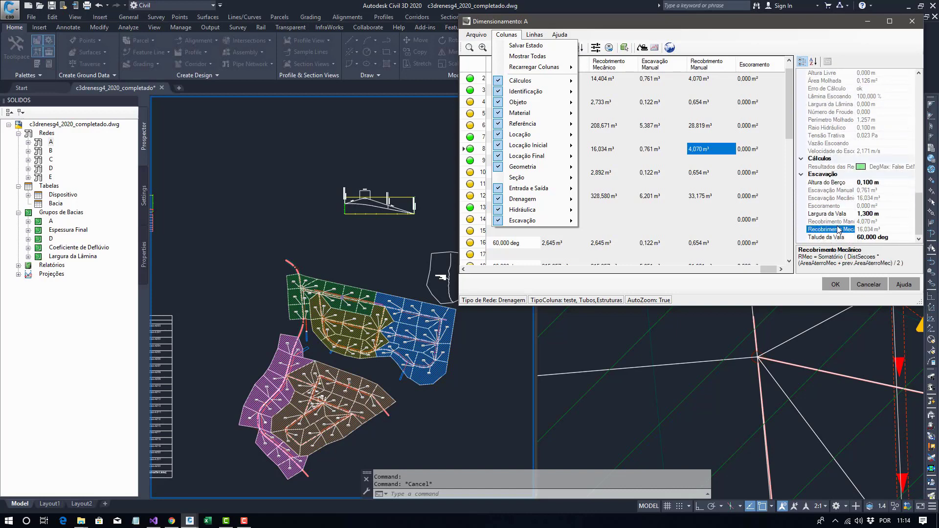
{"action": "left_click", "coordinate": [830, 167]}
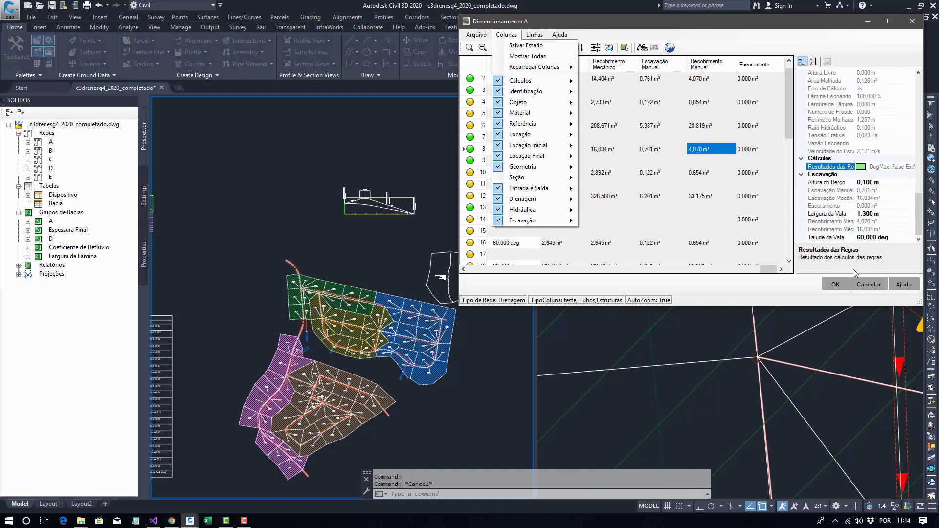
{"action": "left_click", "coordinate": [512, 33]}
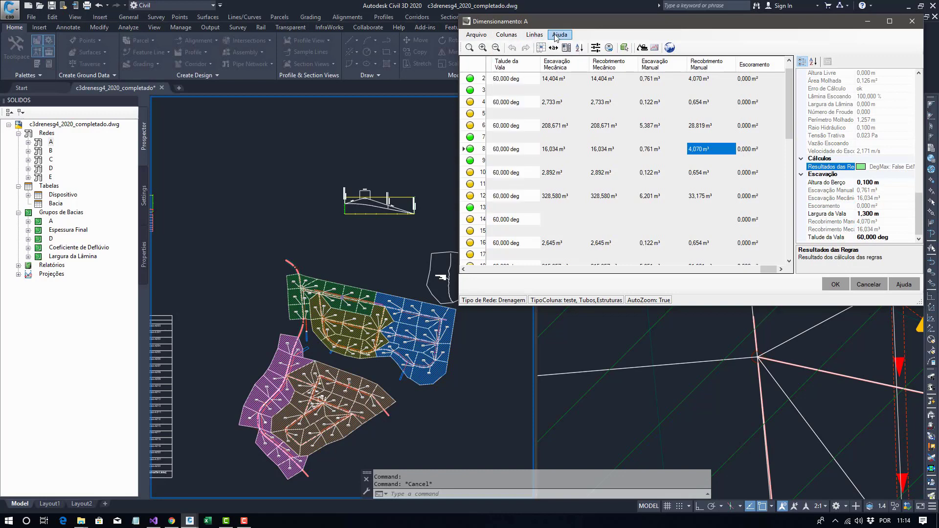
View the SOLIDOS plug-in's version information and dismiss it.
{"action": "left_click", "coordinate": [556, 35]}
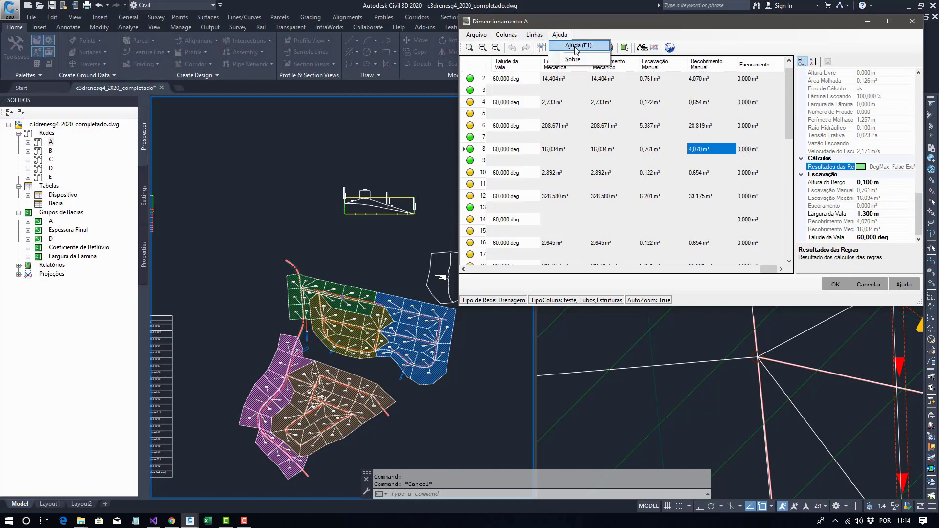
{"action": "left_click", "coordinate": [573, 59]}
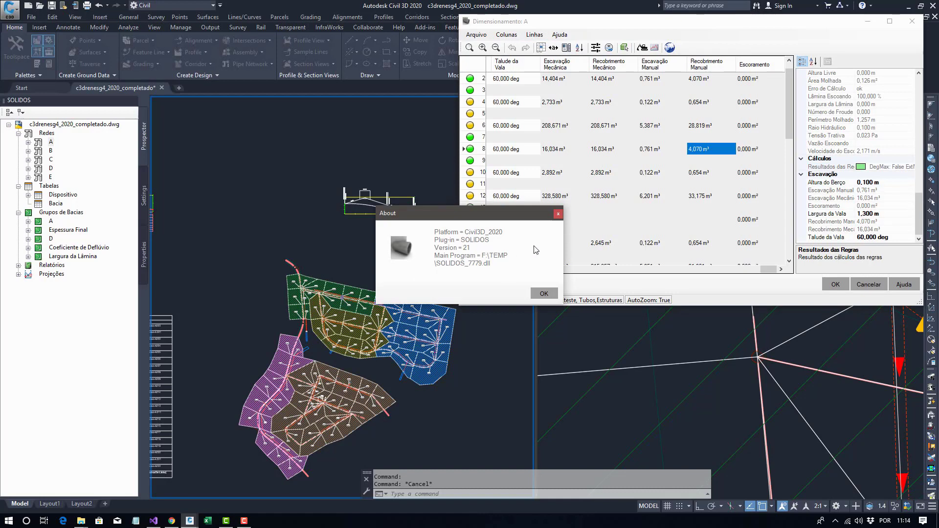
{"action": "left_click", "coordinate": [558, 215]}
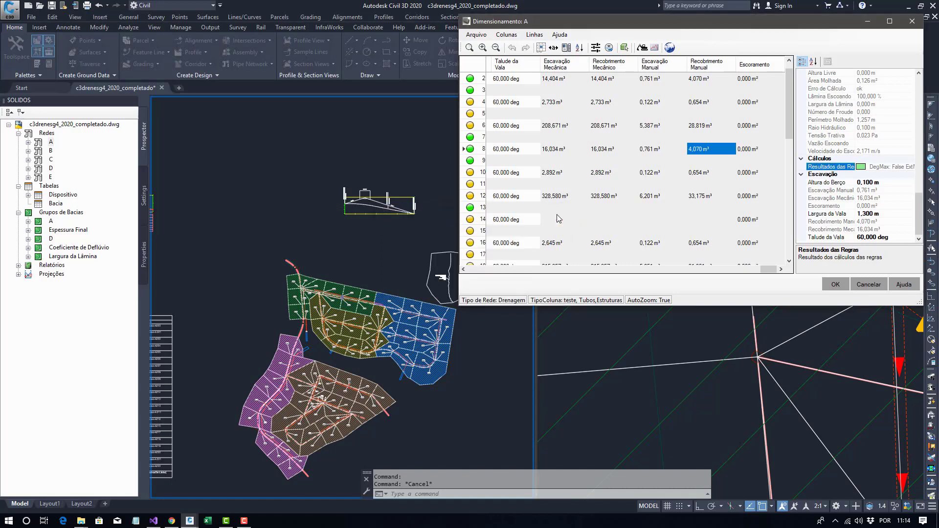
Locate the row of the pipe just east of EstruturaJuncao-A010 by picking that pipe in the drawing.
{"action": "left_click", "coordinate": [606, 162]}
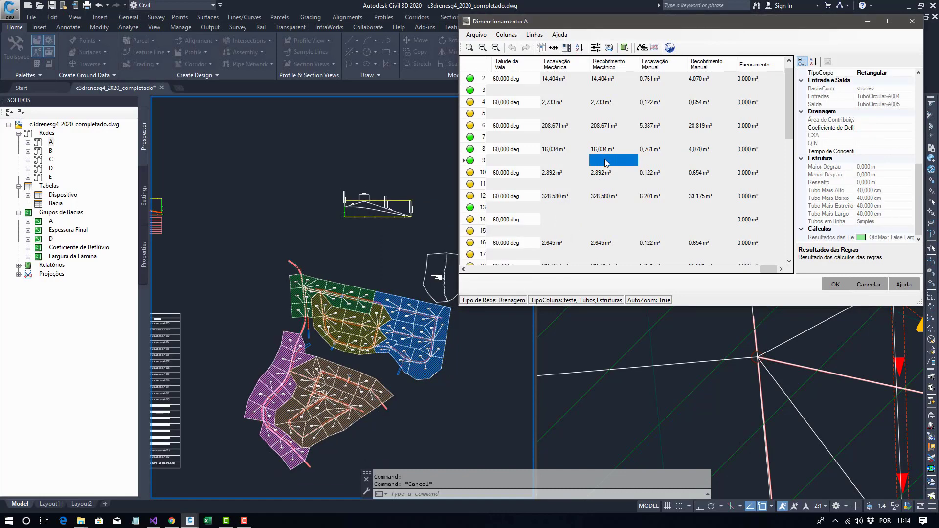
{"action": "left_click", "coordinate": [625, 49]}
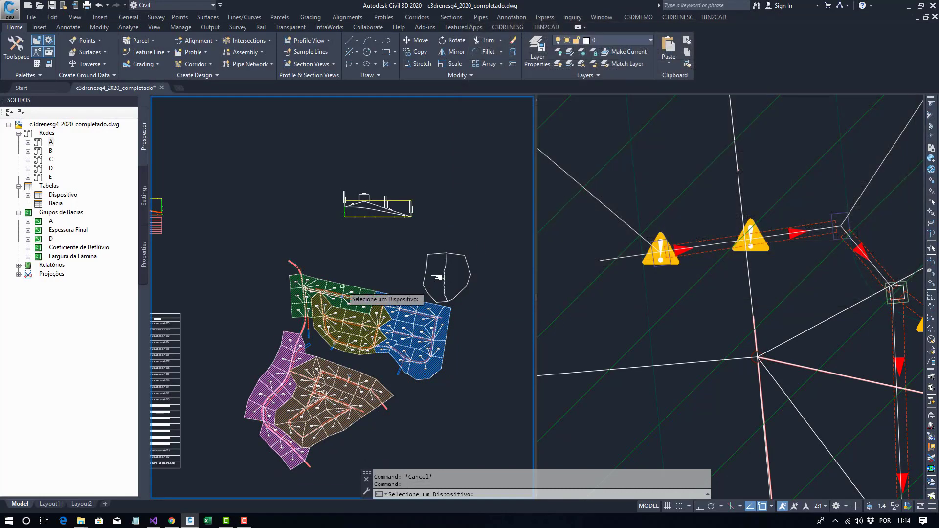
{"action": "scroll", "coordinate": [267, 240], "scroll_direction": "up", "scroll_amount": 6}
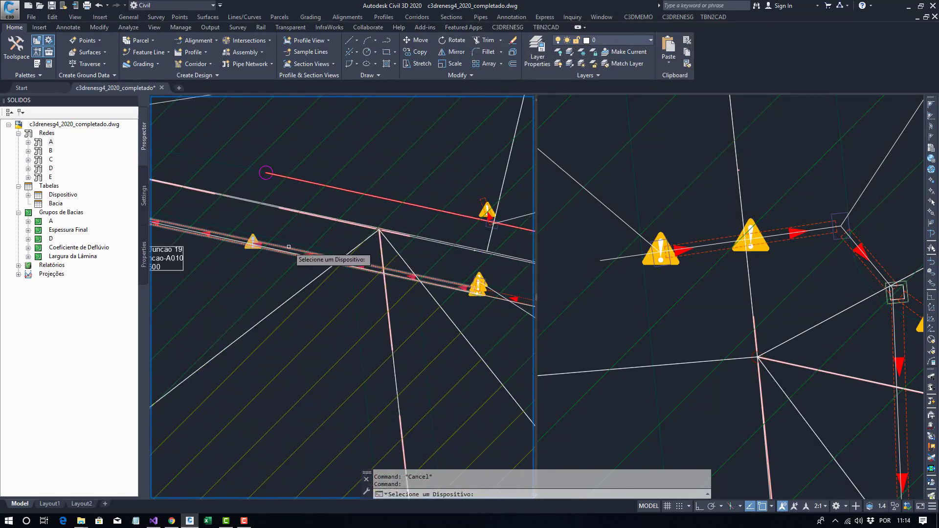
{"action": "left_click", "coordinate": [289, 252]}
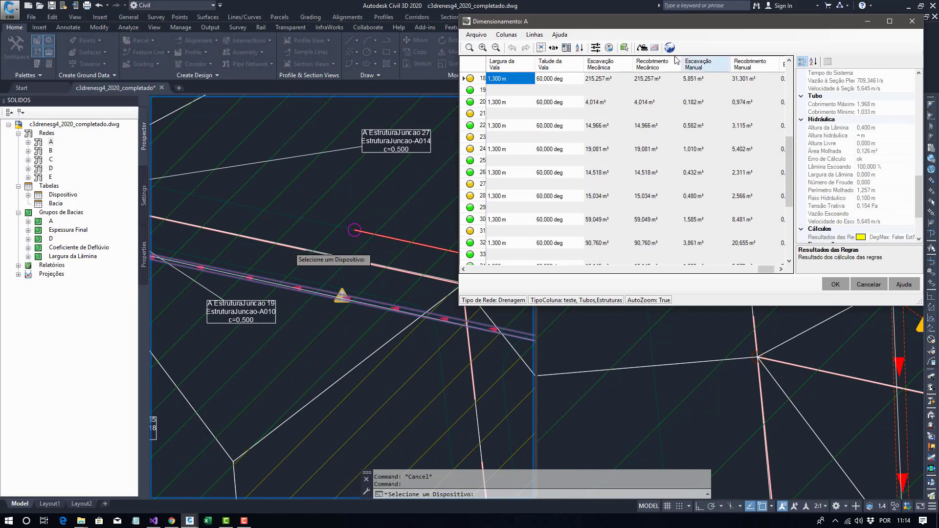
Open the picked pipe's Escavação de Vala table, widen its window and examine the trench sections at 5, 30 and 40 m.
{"action": "left_click", "coordinate": [642, 48]}
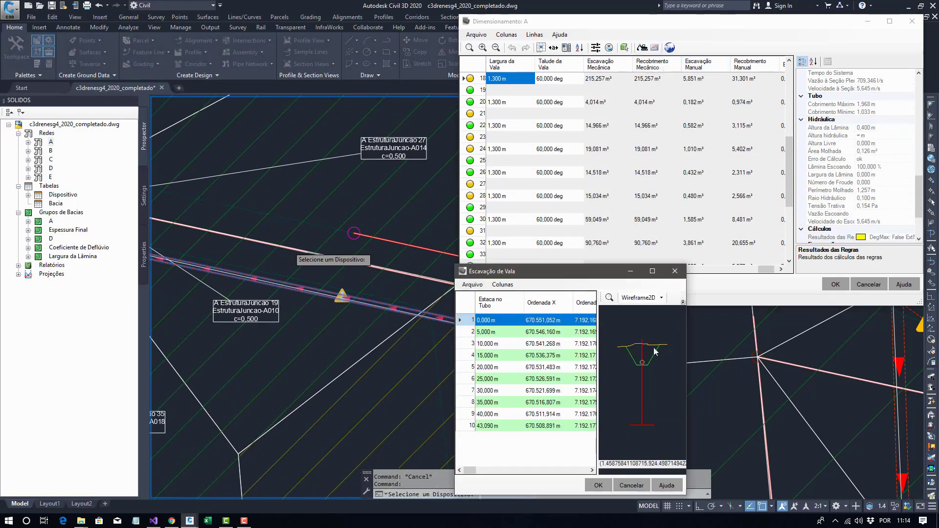
{"action": "left_click_drag", "start_coordinate": [684, 390], "coordinate": [824, 390]}
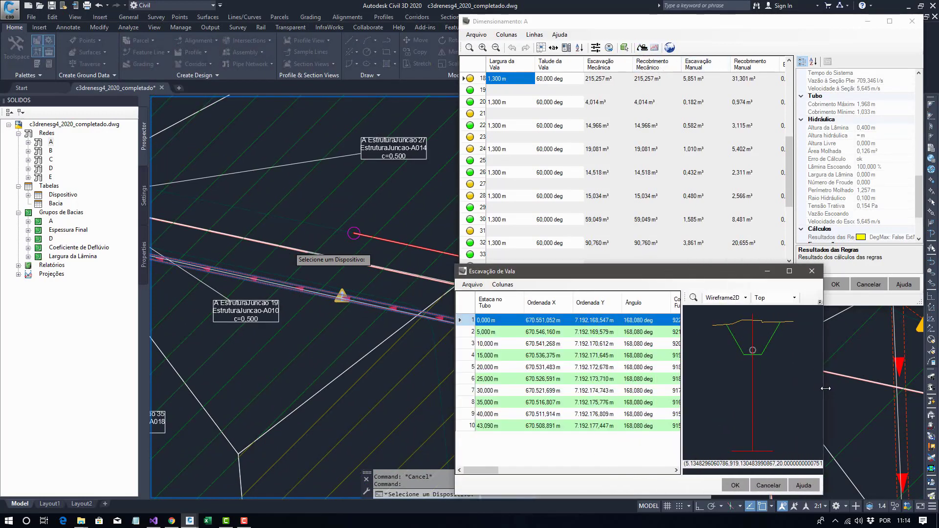
{"action": "left_click", "coordinate": [603, 331]}
{"action": "left_click", "coordinate": [602, 391]}
{"action": "left_click", "coordinate": [600, 414]}
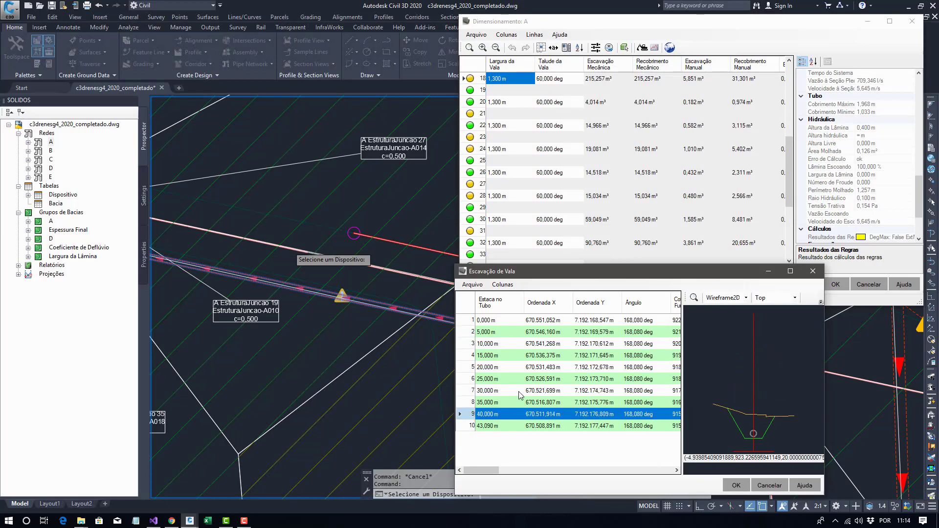
Review the trench table's export and column-group options, including the Direito columns, and save the column state.
{"action": "left_click", "coordinate": [472, 285]}
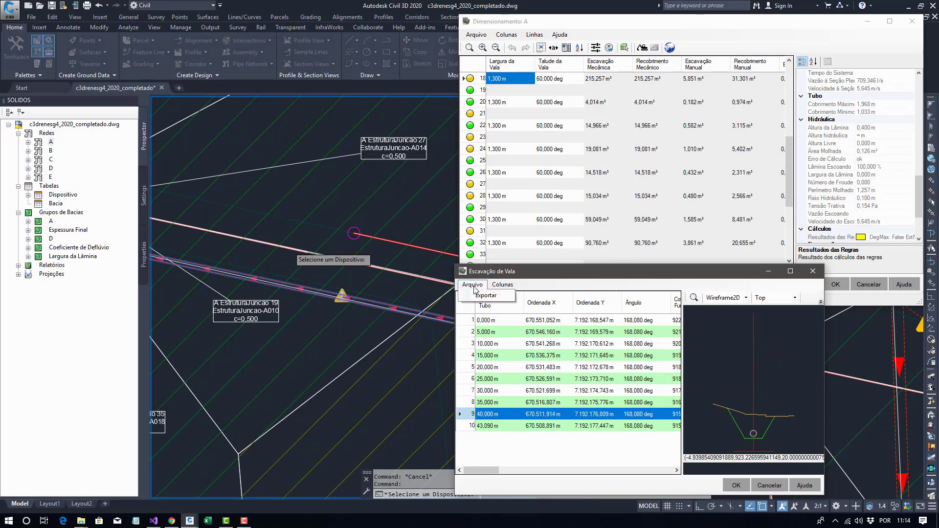
{"action": "left_click", "coordinate": [507, 286]}
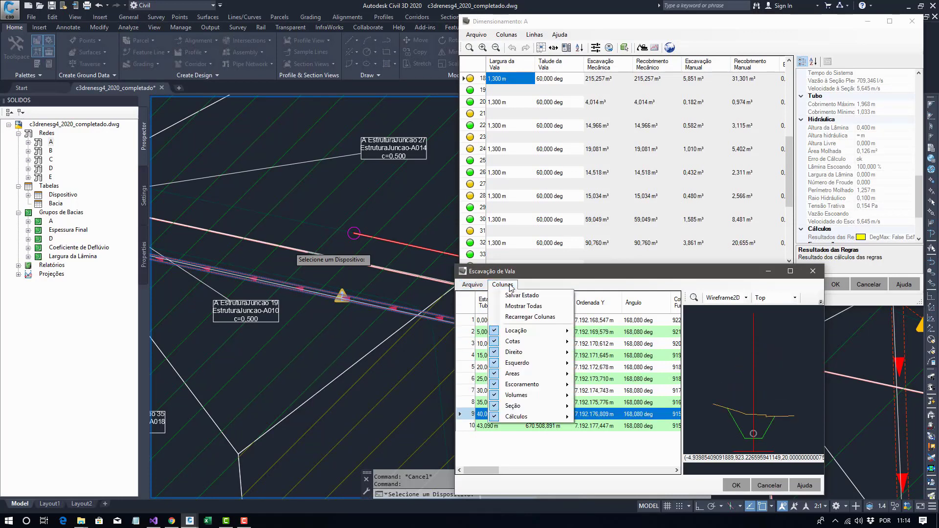
{"action": "mouse_move", "coordinate": [516, 356]}
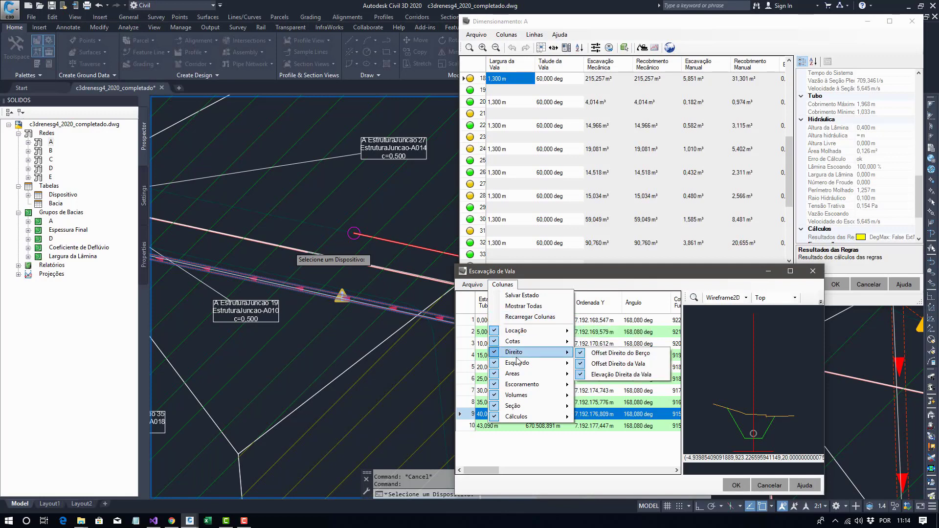
{"action": "left_click", "coordinate": [522, 295]}
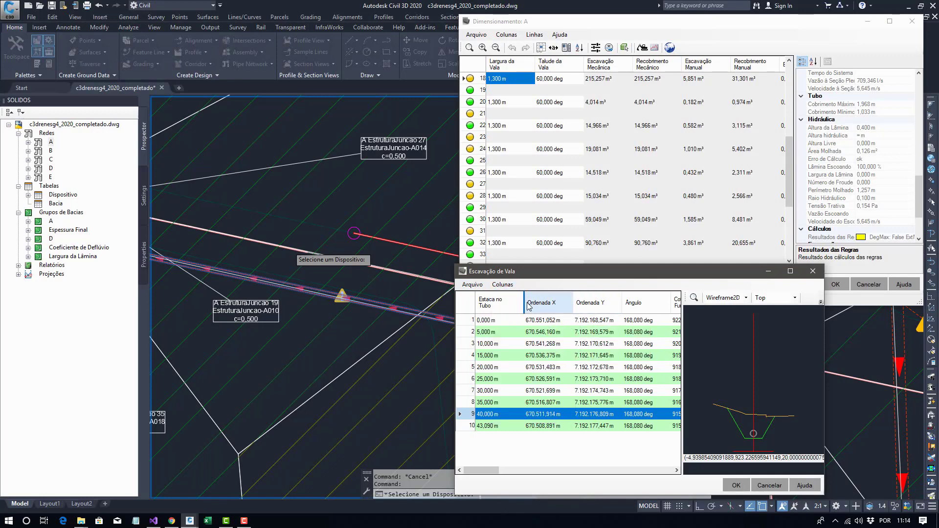
Move the Ordenada X column after Ordenada Y in the trench table and close the table.
{"action": "left_click_drag", "start_coordinate": [528, 307], "coordinate": [569, 306]}
{"action": "left_click_drag", "start_coordinate": [598, 366], "coordinate": [600, 416]}
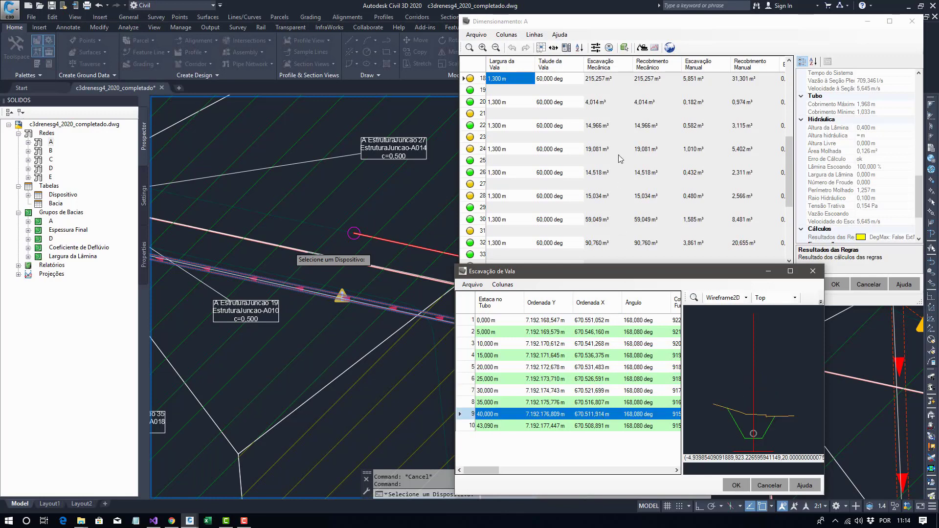
{"action": "left_click", "coordinate": [812, 272]}
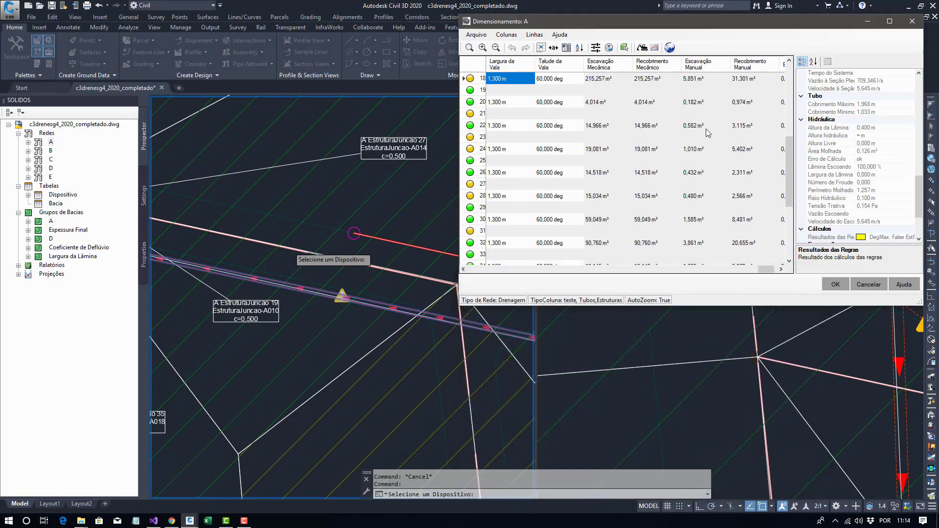
Open the 3D profile view of the pipe in row 18, examine its trench sections from different angles and close the view.
{"action": "left_click", "coordinate": [655, 48]}
{"action": "left_click_drag", "start_coordinate": [466, 188], "coordinate": [711, 313]}
{"action": "scroll", "coordinate": [728, 376], "scroll_direction": "up", "scroll_amount": 5}
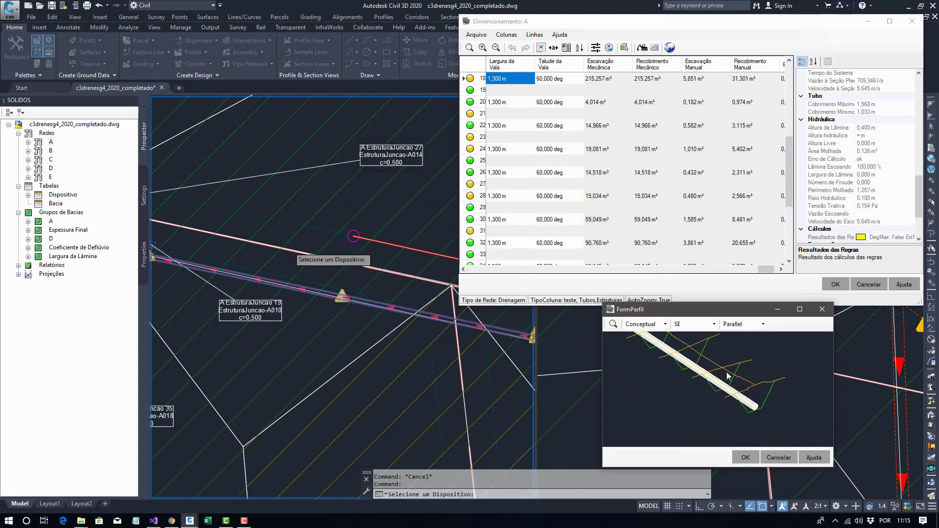
{"action": "scroll", "coordinate": [736, 393], "scroll_direction": "up", "scroll_amount": 4}
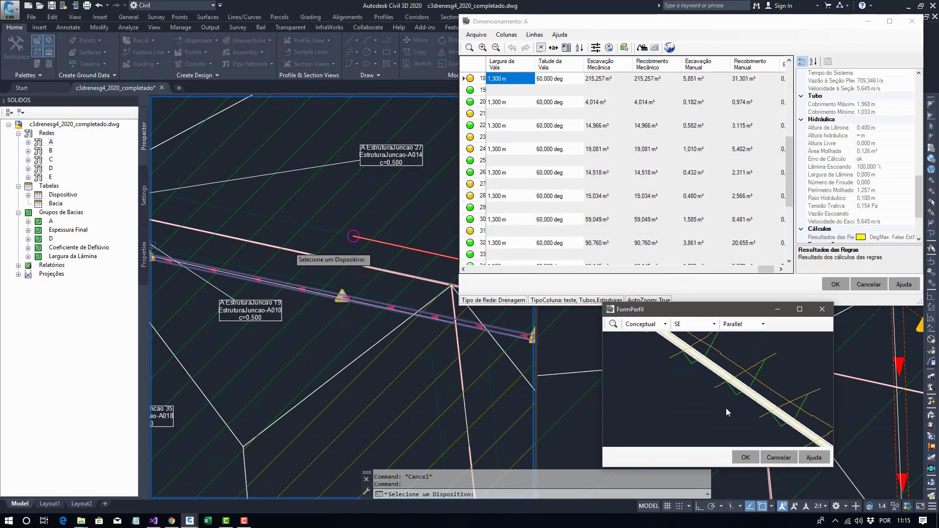
{"action": "left_click_drag", "start_coordinate": [726, 408], "coordinate": [731, 430]}
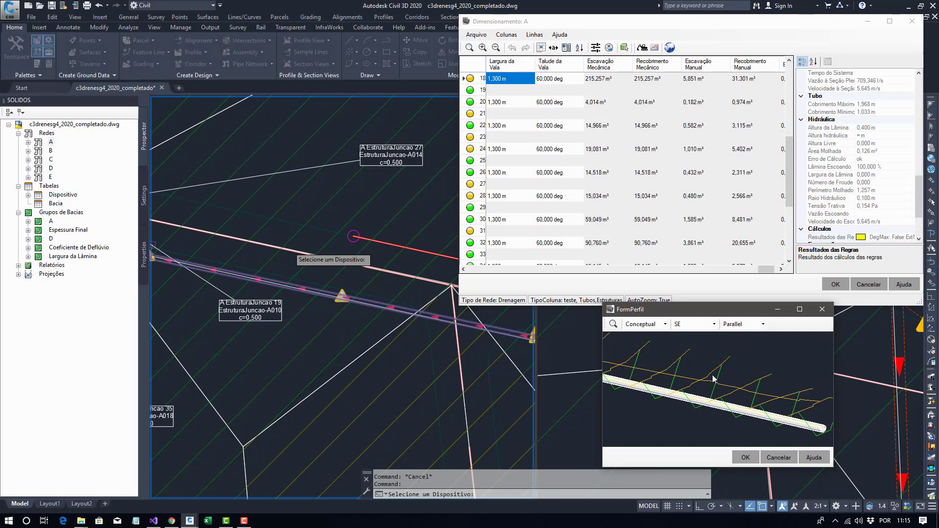
{"action": "left_click_drag", "start_coordinate": [743, 309], "coordinate": [692, 306]}
{"action": "left_click", "coordinate": [777, 308]}
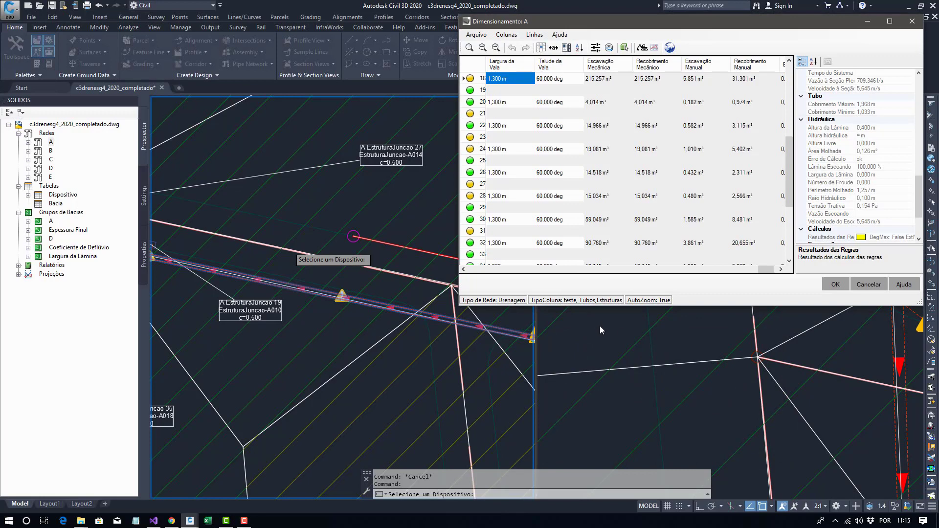
Select the structure in row 27 of the sizing table.
{"action": "left_click", "coordinate": [700, 183]}
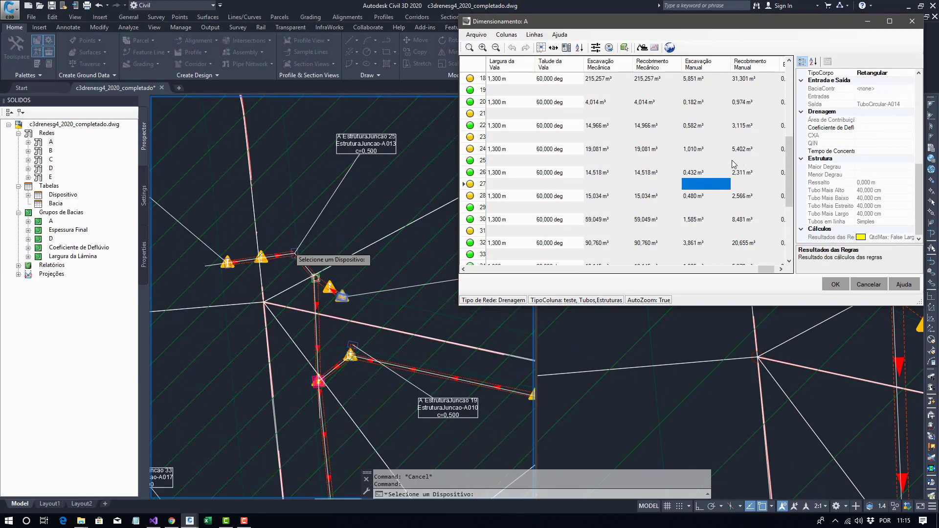